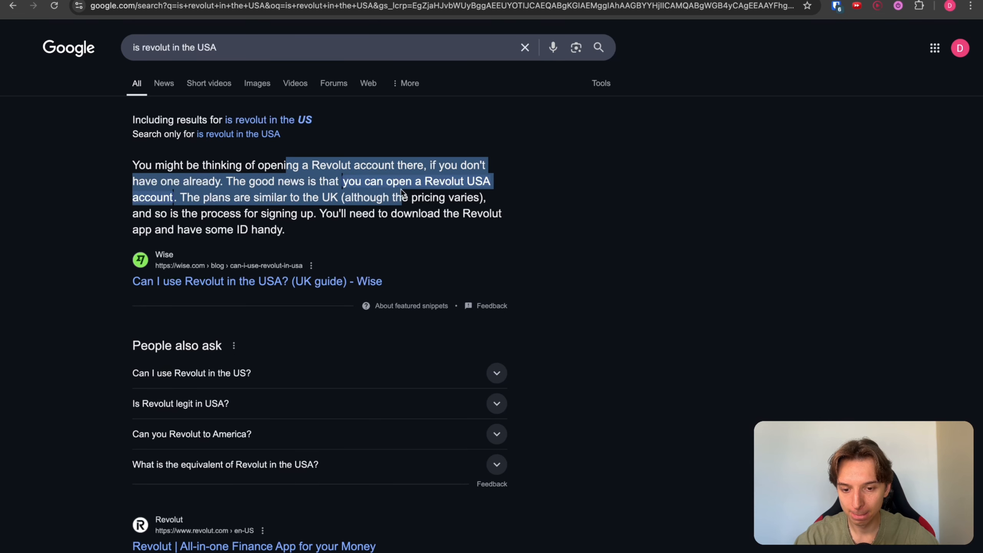
Step: Go back to the Whimsical Daily Updates Structure board and select the word REVOLUT
click(310, 182)
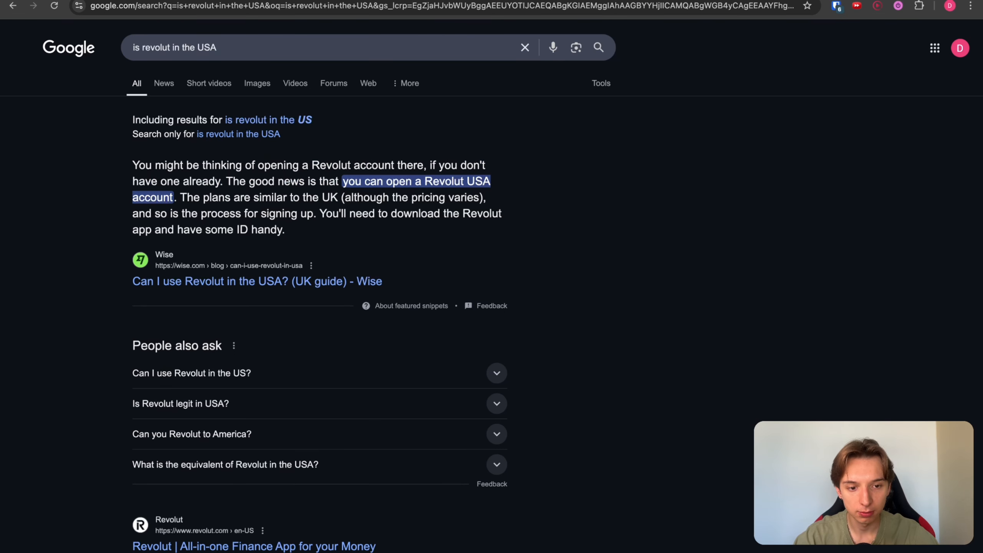
key(ctrl+shift+Tab)
drag(532, 459, 392, 453)
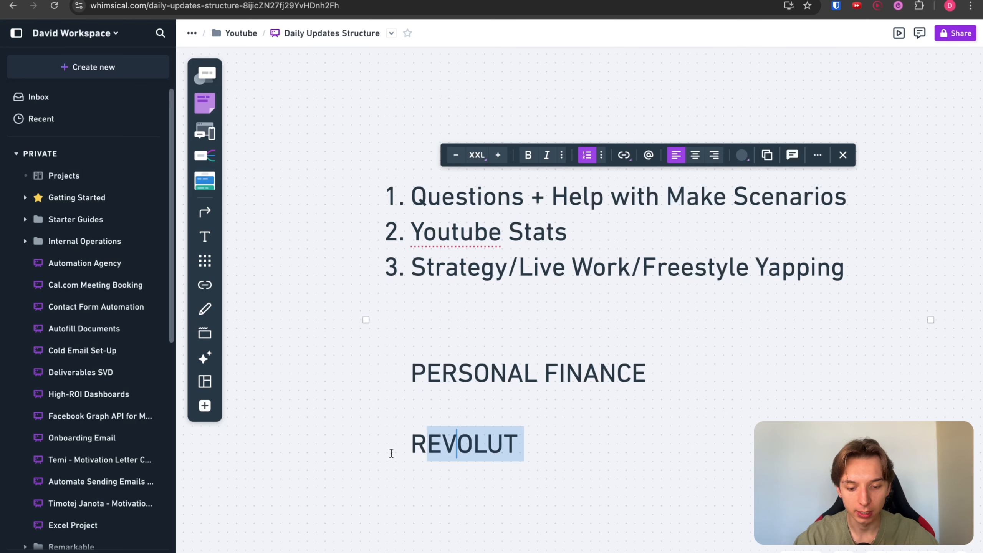
Step: Delete the PERSONAL FINANCE and REVOLUT lines from the Daily Updates board
click(515, 421)
click(522, 441)
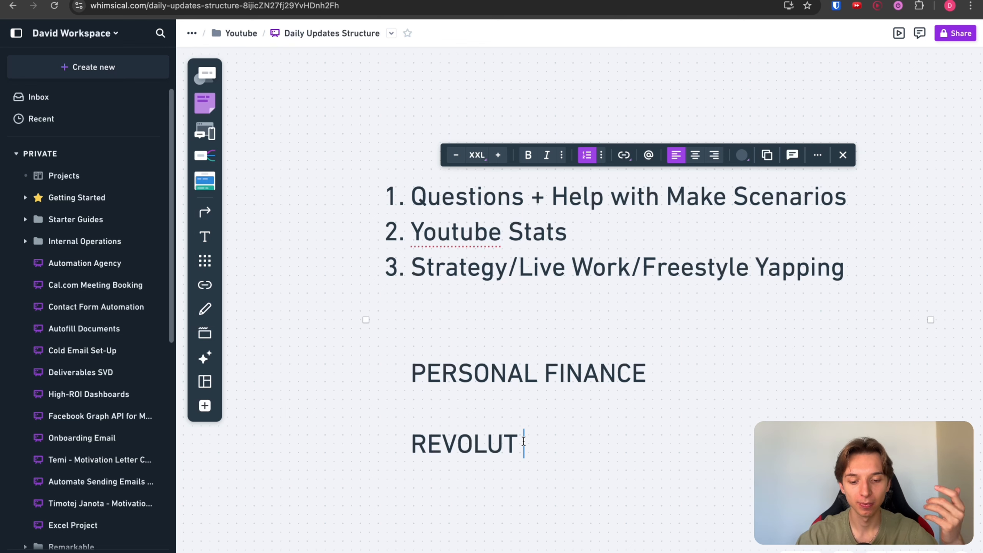
drag(557, 457, 369, 360)
key(BackSpace)
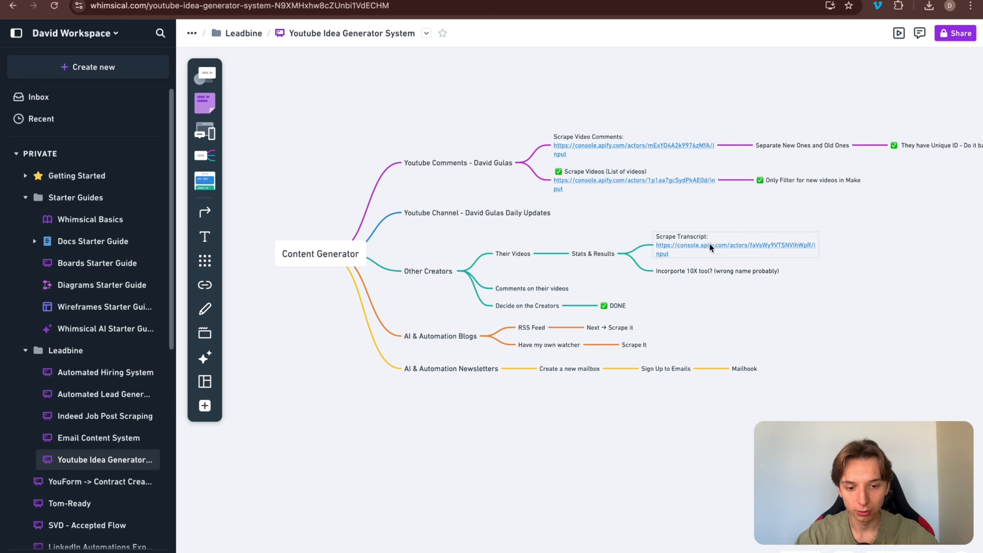
Step: Open Make's YTB 2: Content Generator scenario folder, then the List of Creators to Copy sheet
click(426, 1)
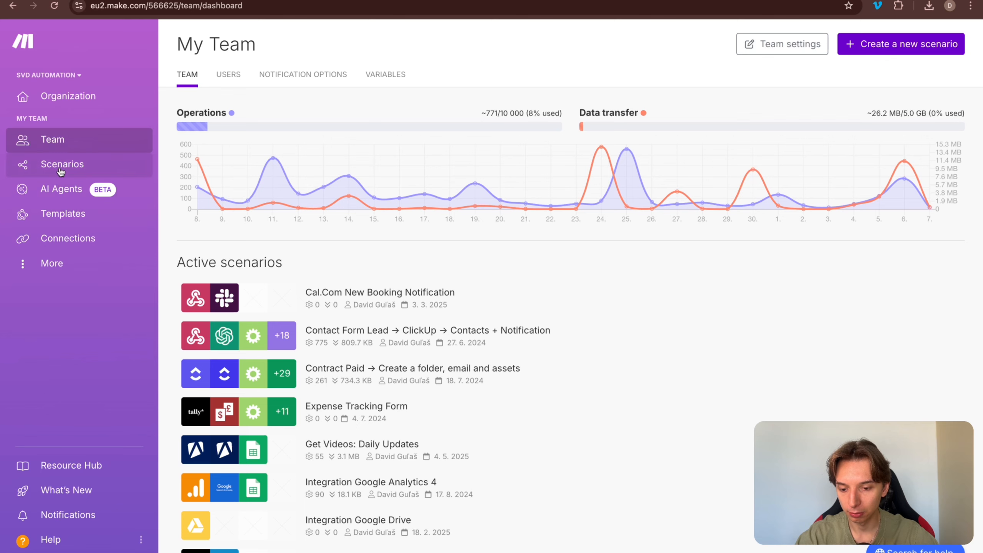
click(147, 170)
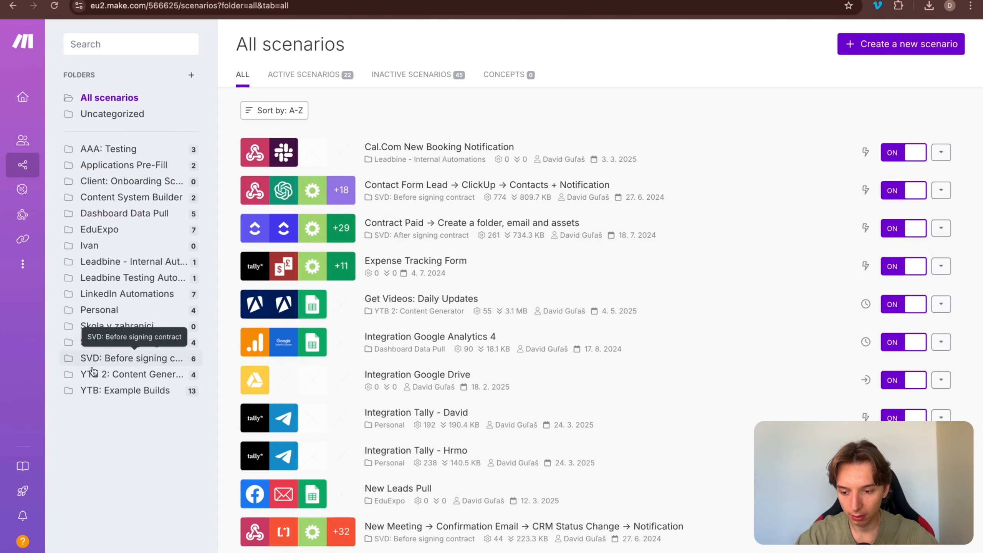
click(116, 378)
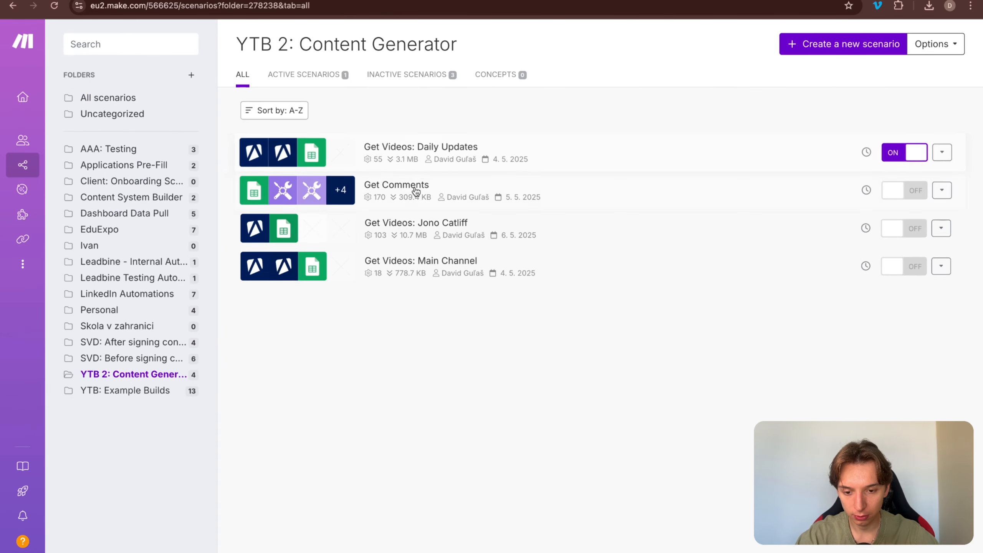
click(434, 0)
click(371, 0)
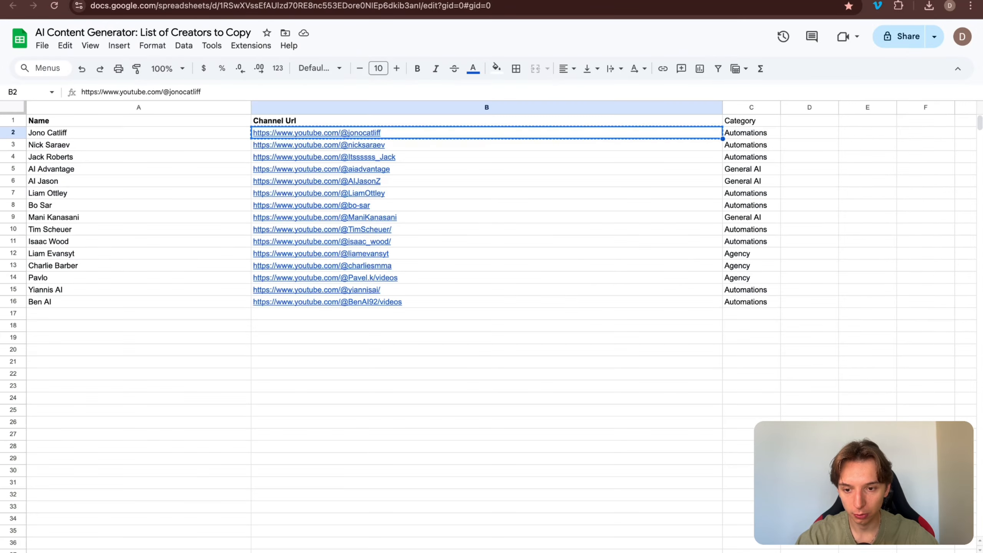
Step: Check the publish date in the Videos sheet and the creator names in A3:A16
click(310, 0)
scroll(303, 154, down, 20)
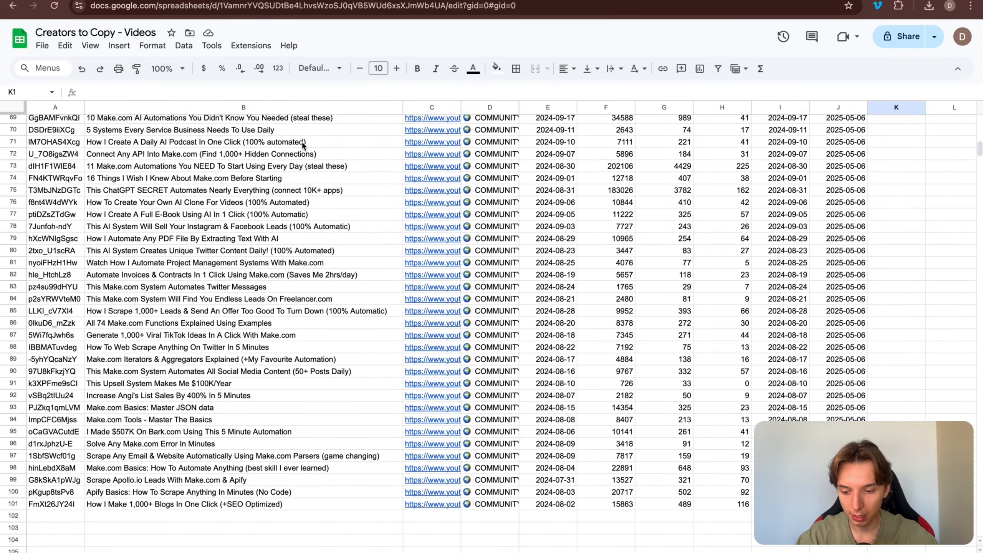
scroll(298, 194, up, 5)
scroll(295, 266, up, 18)
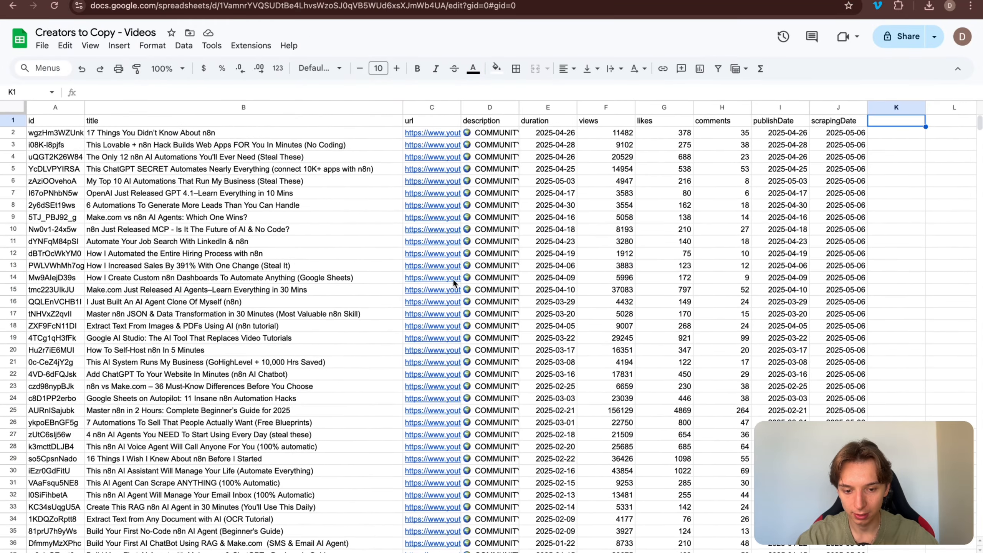
click(779, 306)
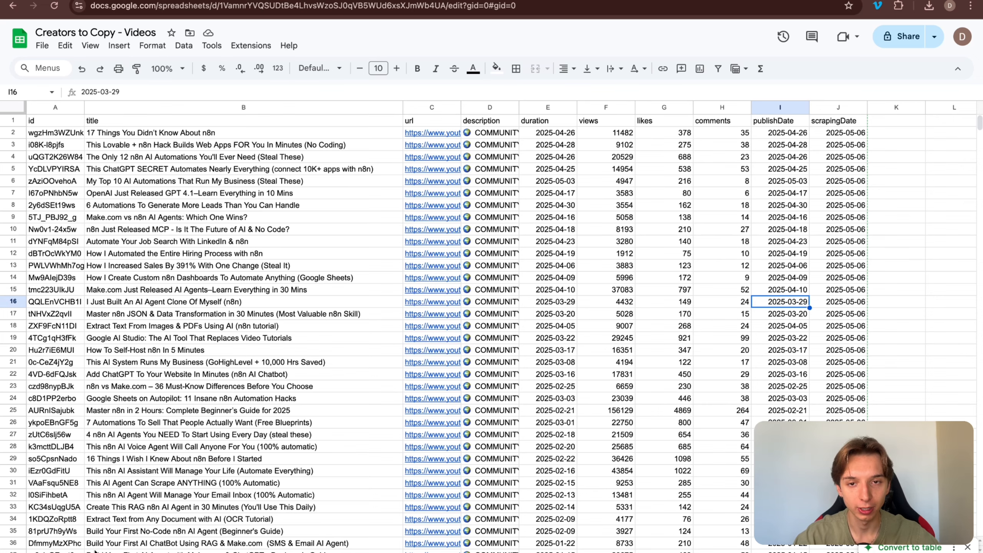
click(399, 1)
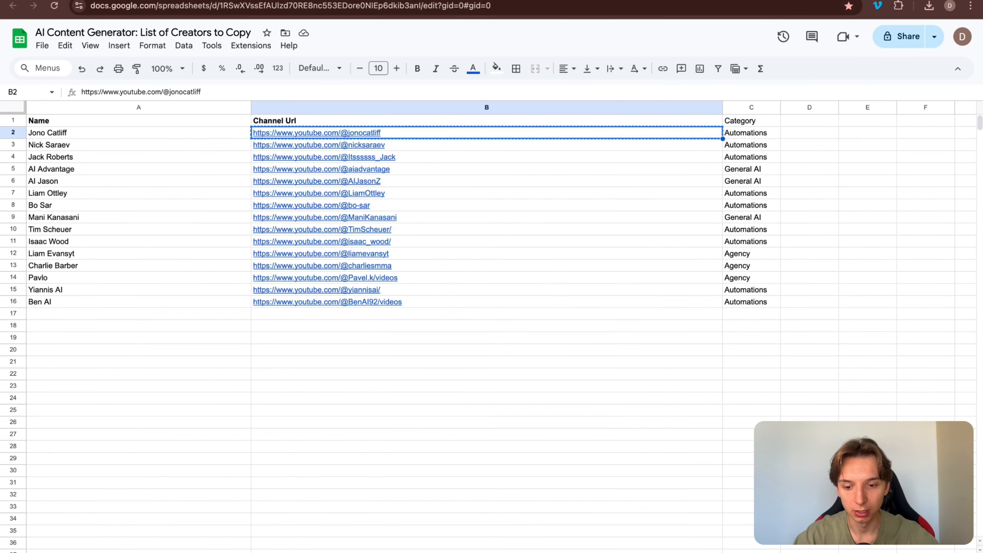
drag(81, 145, 86, 295)
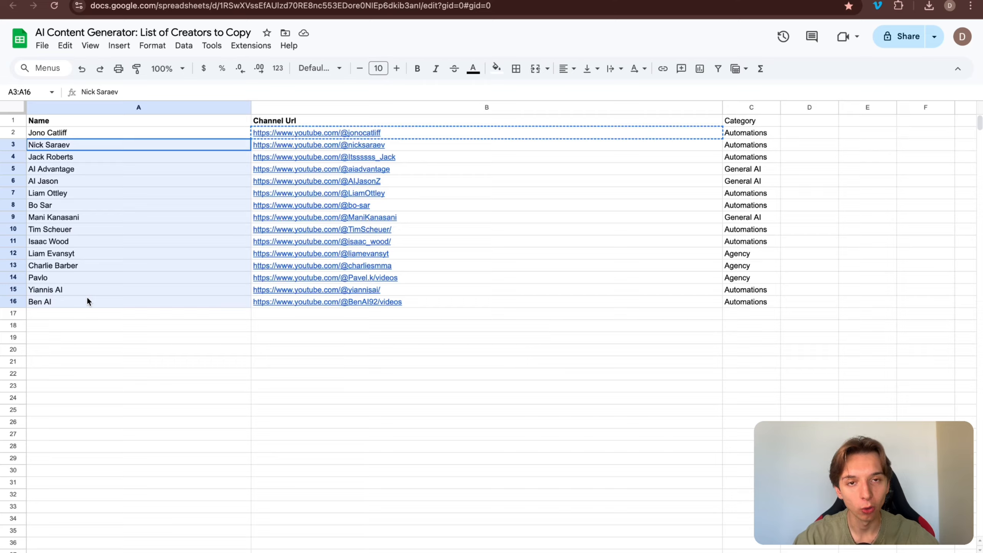
click(486, 482)
Step: Inspect the Videos sheet's title, link, description, duration and date columns
click(304, 1)
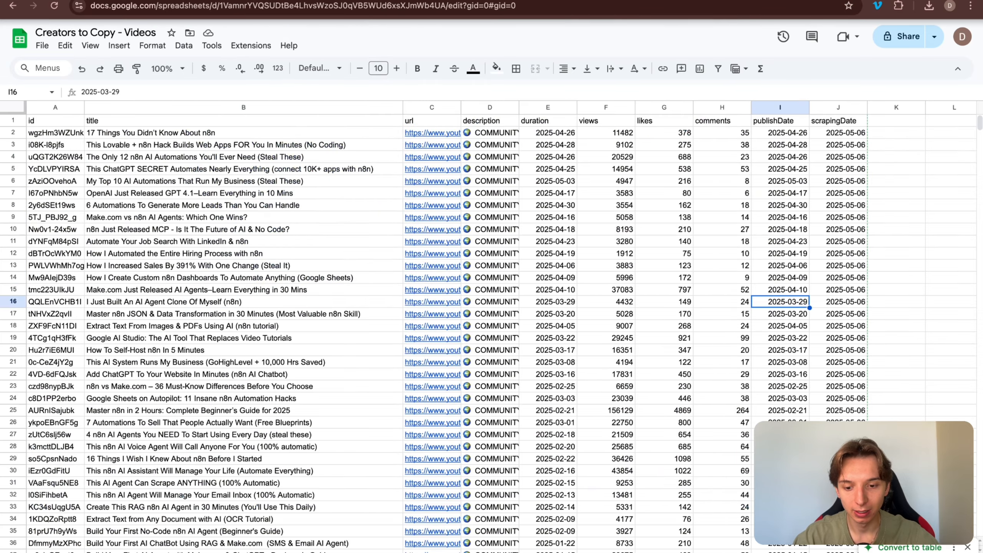
scroll(348, 226, down, 2)
scroll(349, 226, up, 2)
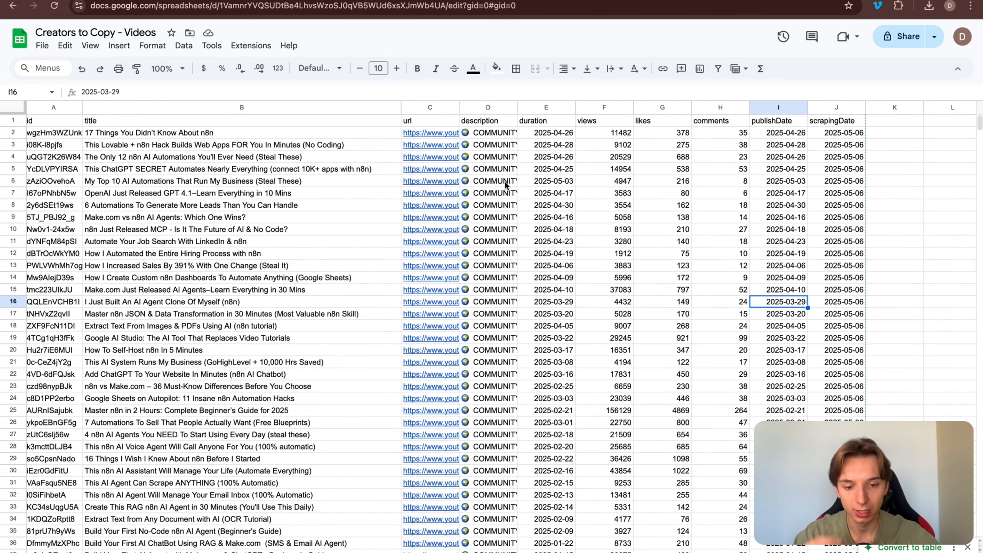
drag(232, 146, 785, 282)
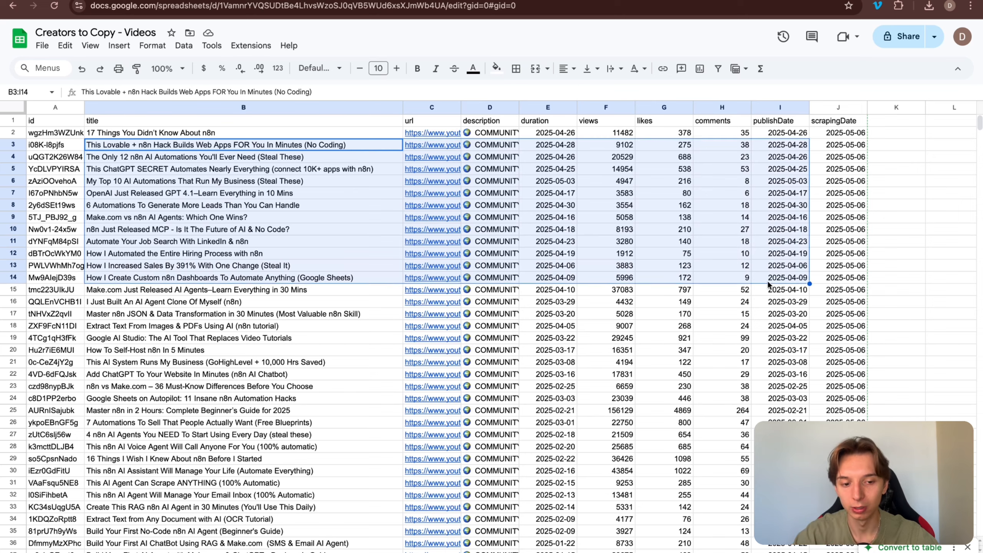
drag(839, 133, 790, 267)
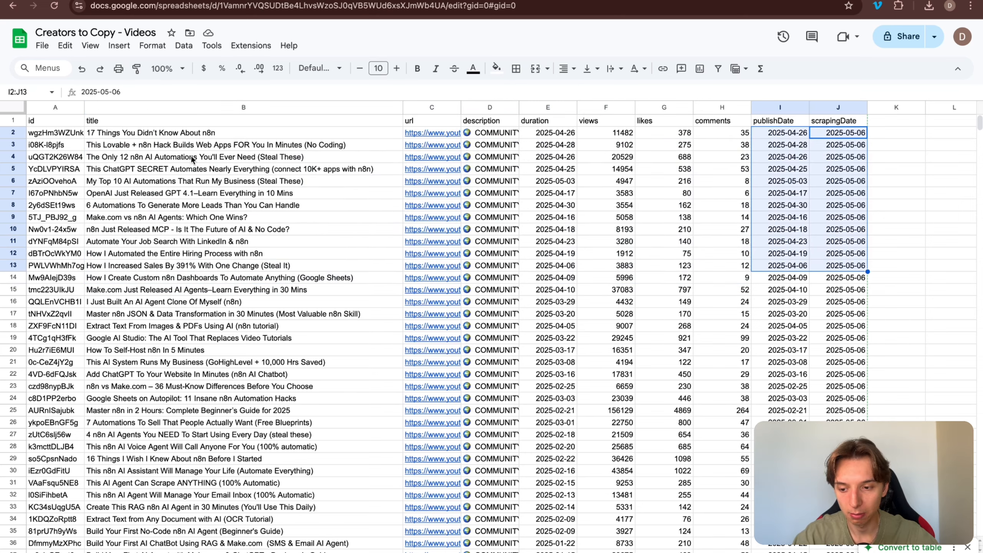
drag(191, 159, 774, 362)
scroll(264, 280, down, 5)
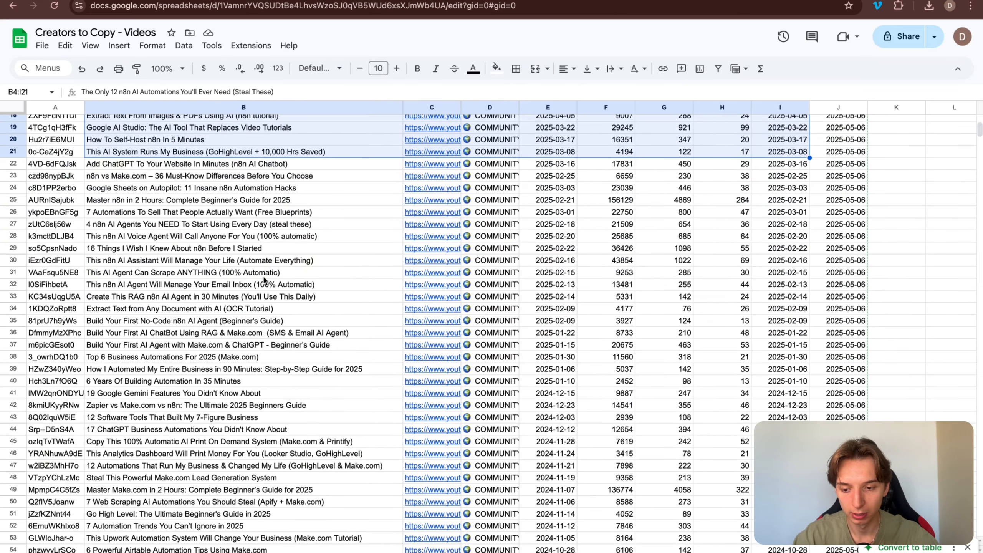
click(264, 276)
scroll(264, 279, up, 5)
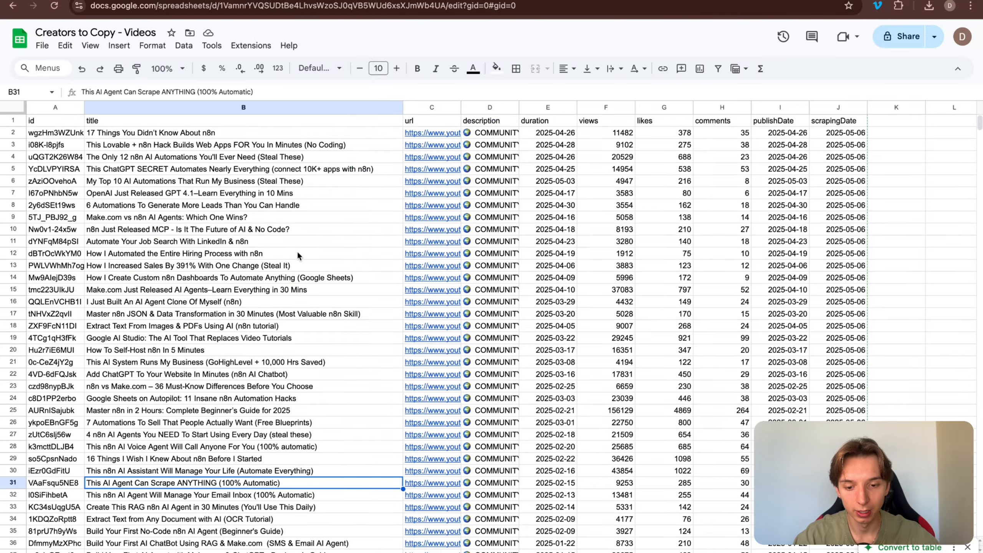
click(429, 206)
click(493, 182)
click(521, 193)
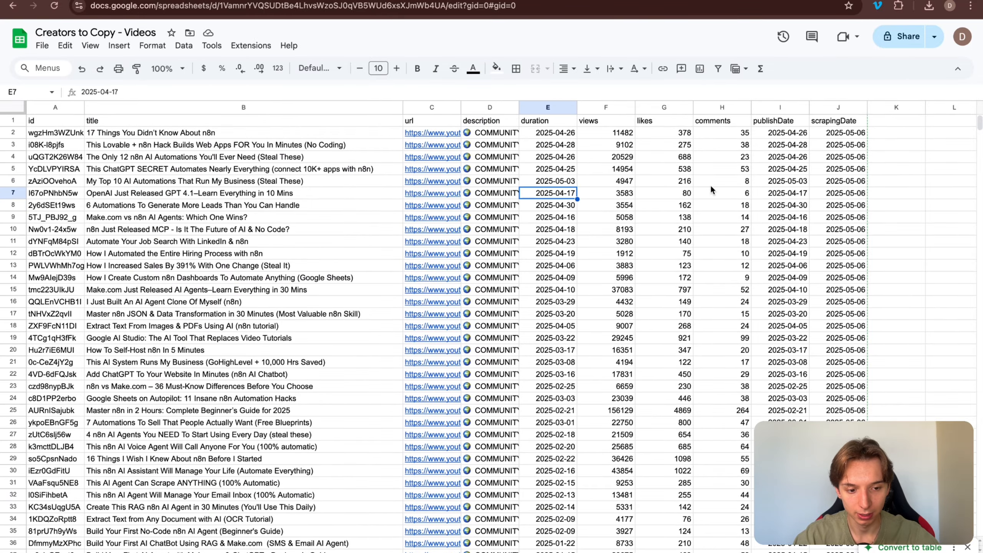
scroll(710, 187, right, 7)
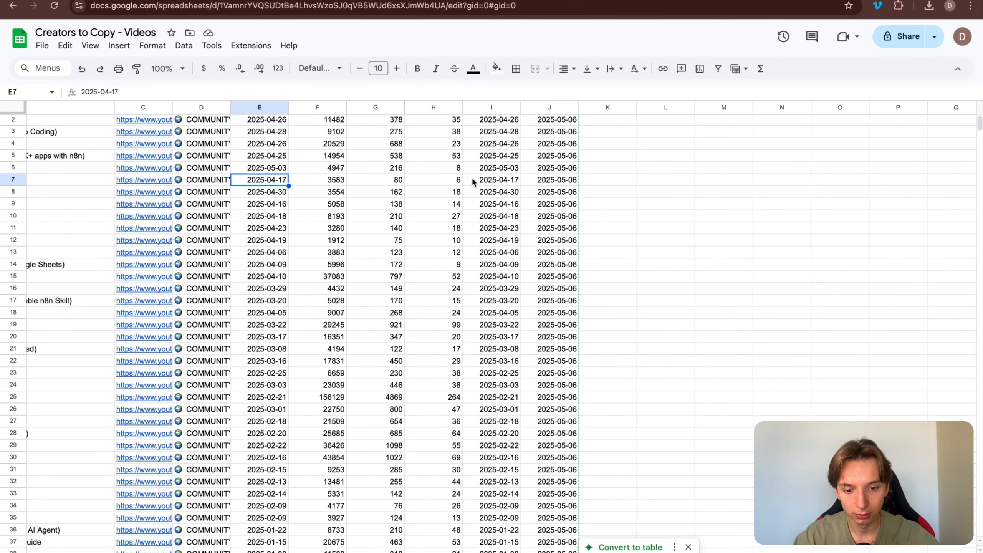
scroll(473, 182, up, 1)
click(618, 121)
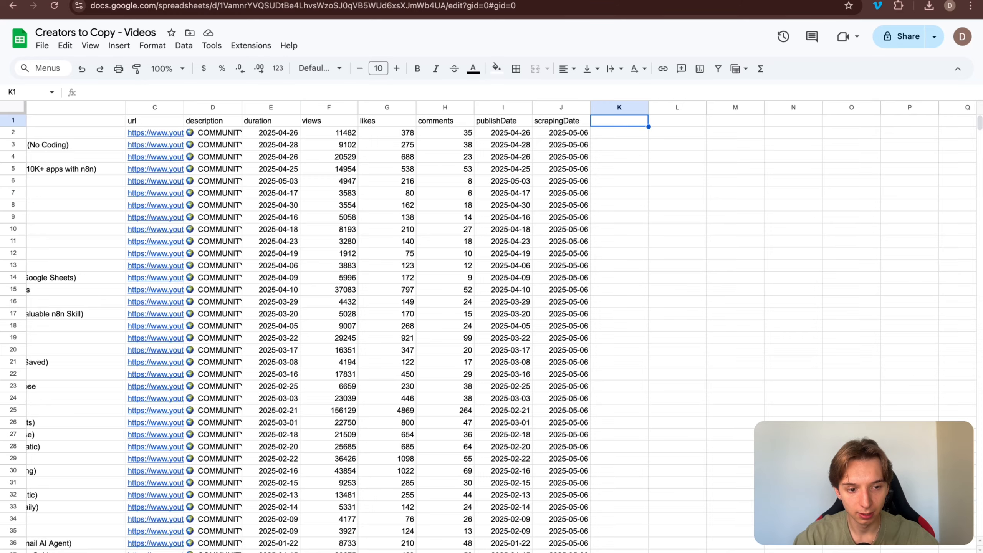
Step: Load the Apify console in a new browser tab by entering 'apify'
key(ctrl+t)
text(apify)
key(Return)
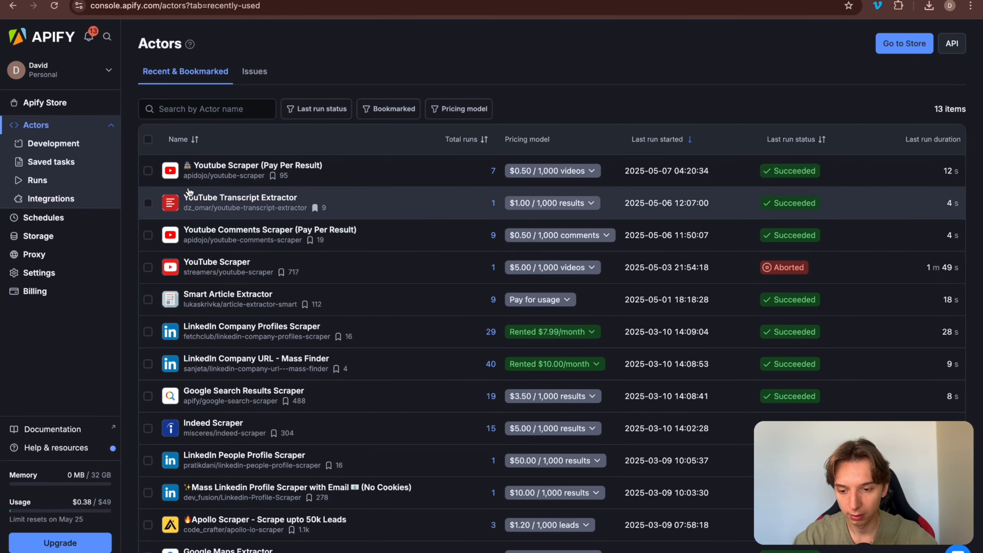
click(225, 198)
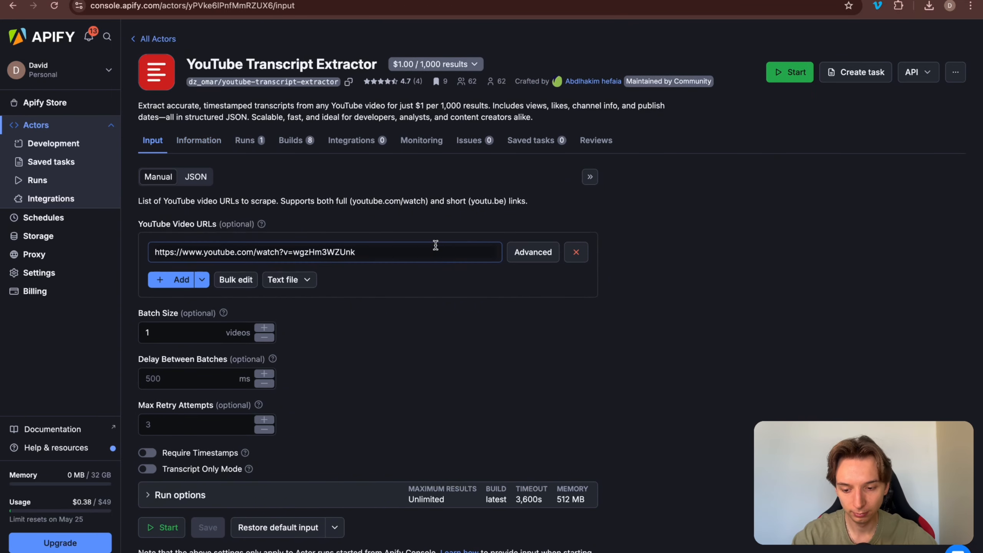
click(263, 142)
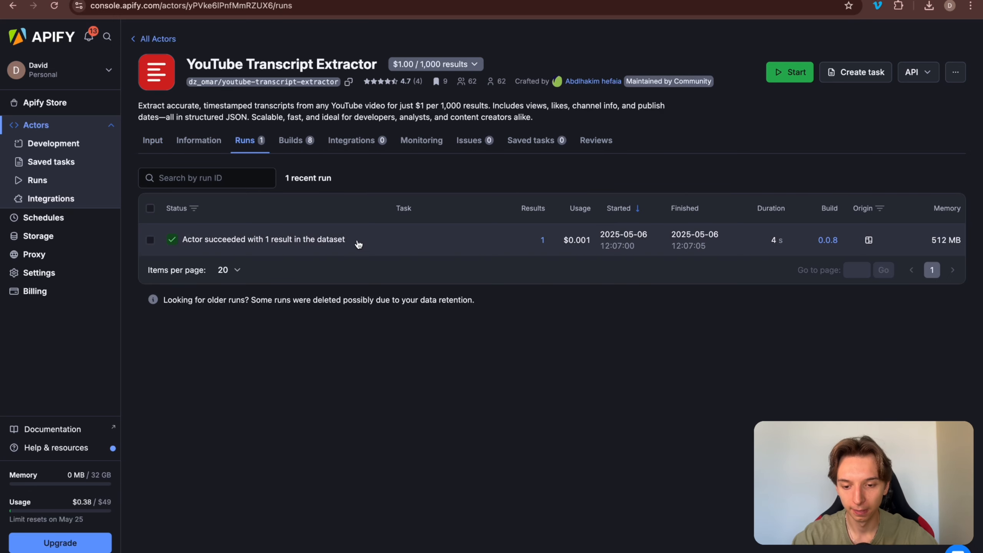
click(359, 240)
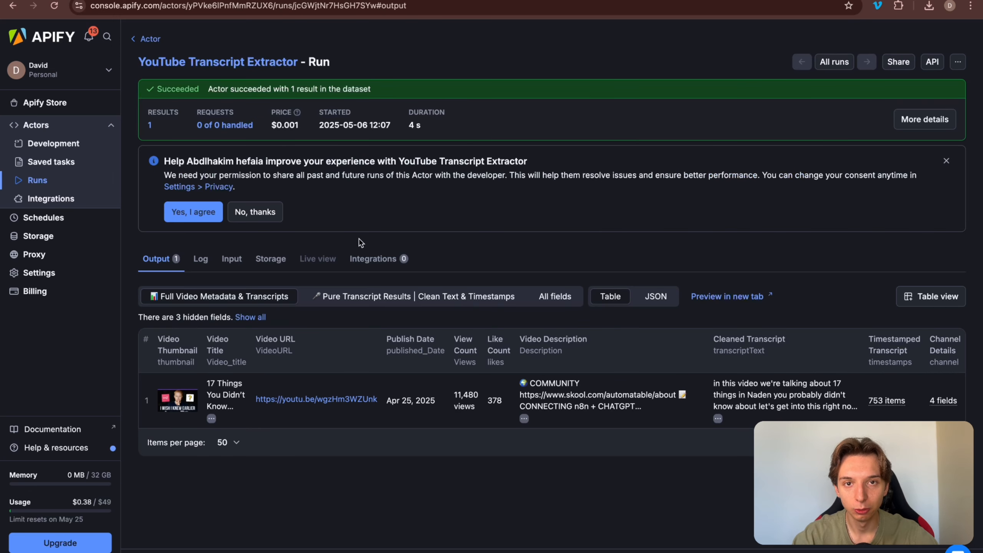
double_click(471, 403)
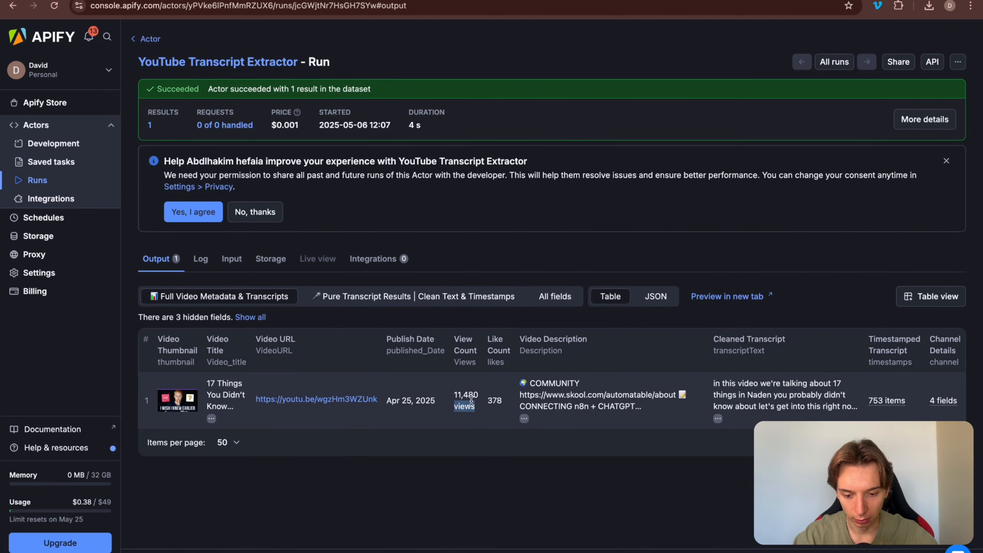
double_click(497, 402)
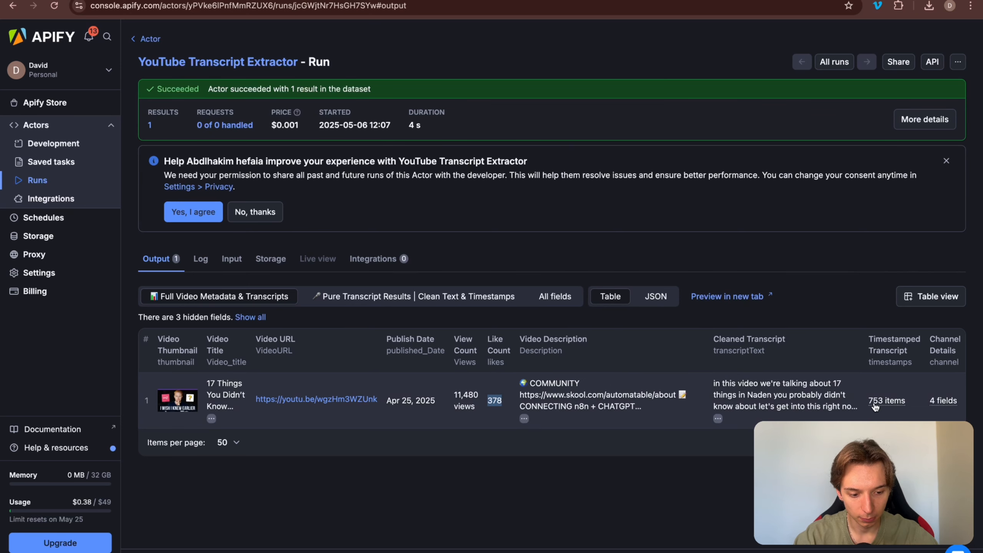
triple_click(769, 388)
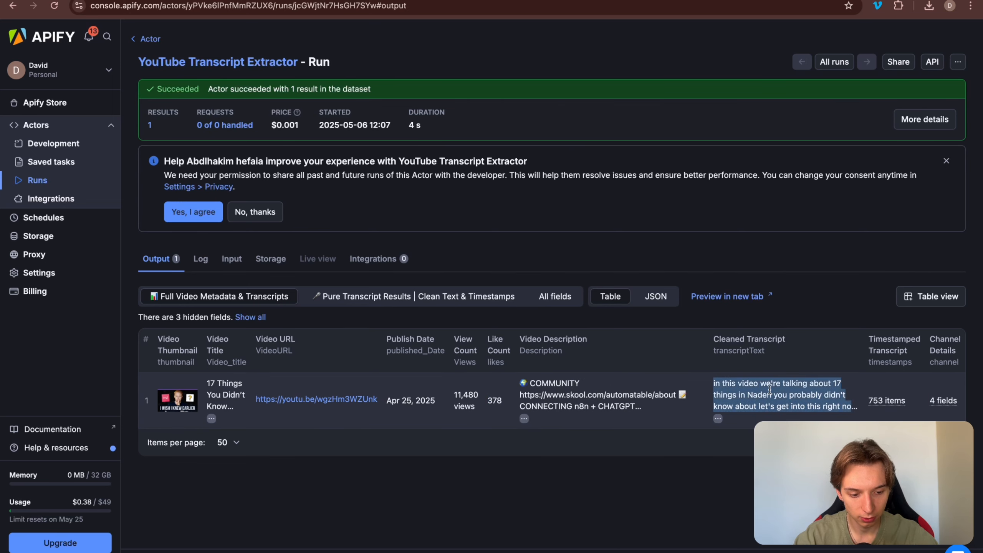
mouse_move(952, 407)
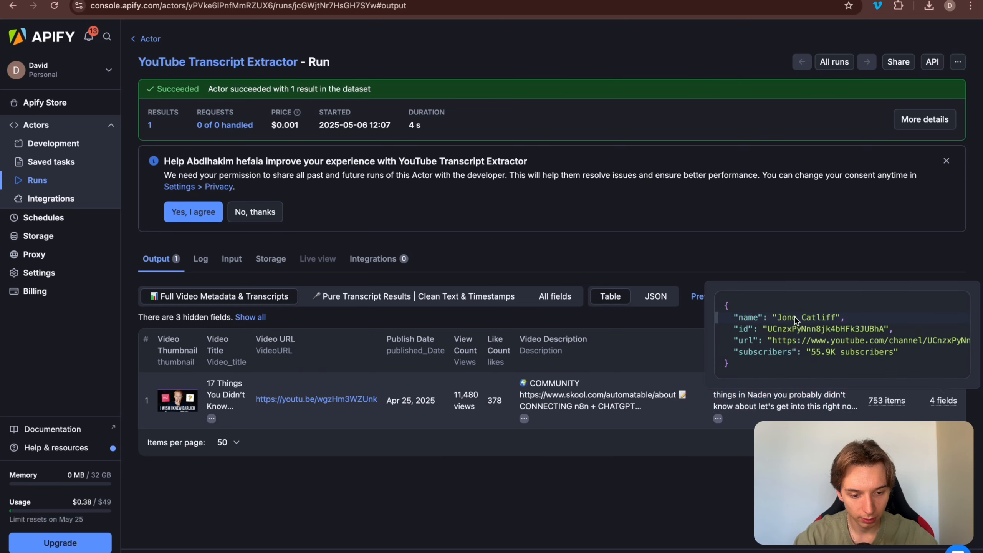
drag(796, 317, 897, 360)
click(904, 362)
mouse_move(895, 407)
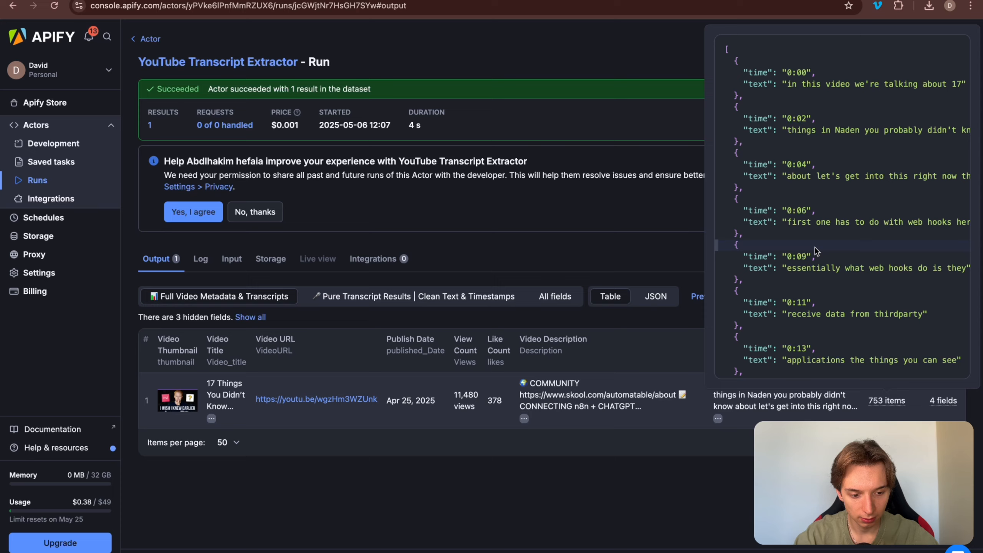
scroll(814, 247, down, 5)
scroll(814, 246, down, 12)
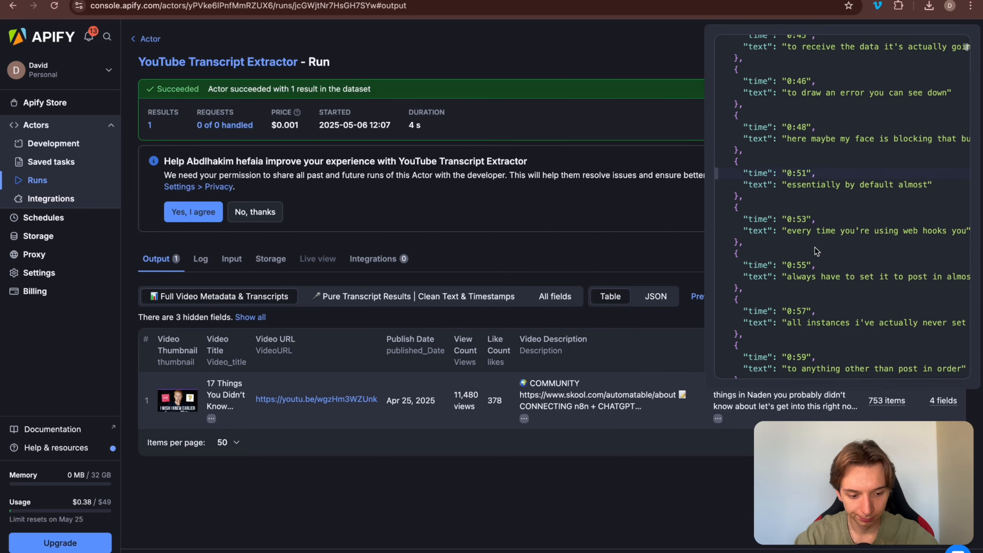
scroll(813, 247, up, 18)
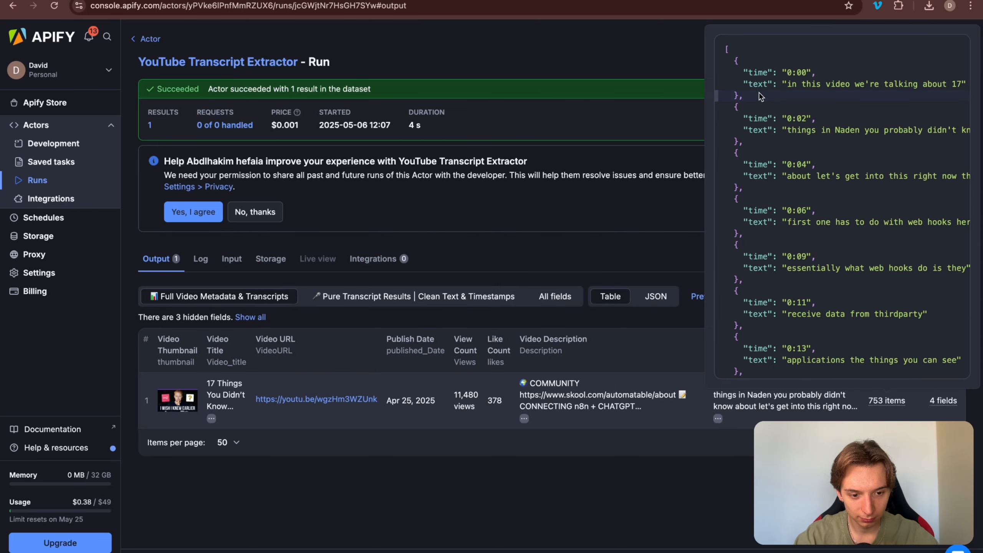
drag(724, 58, 738, 97)
click(738, 97)
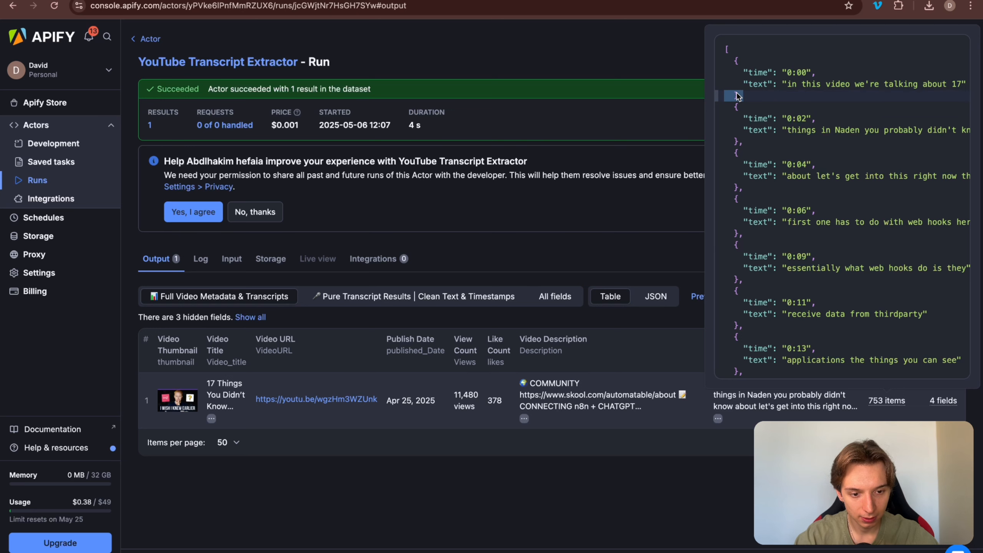
click(718, 54)
drag(717, 51, 822, 370)
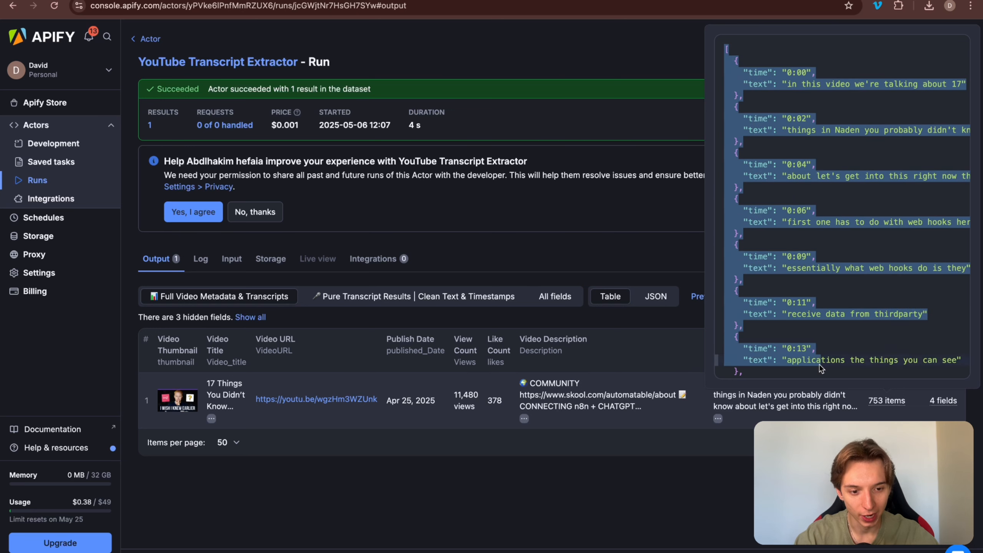
click(792, 194)
drag(733, 60, 736, 97)
triple_click(731, 88)
scroll(816, 190, down, 20)
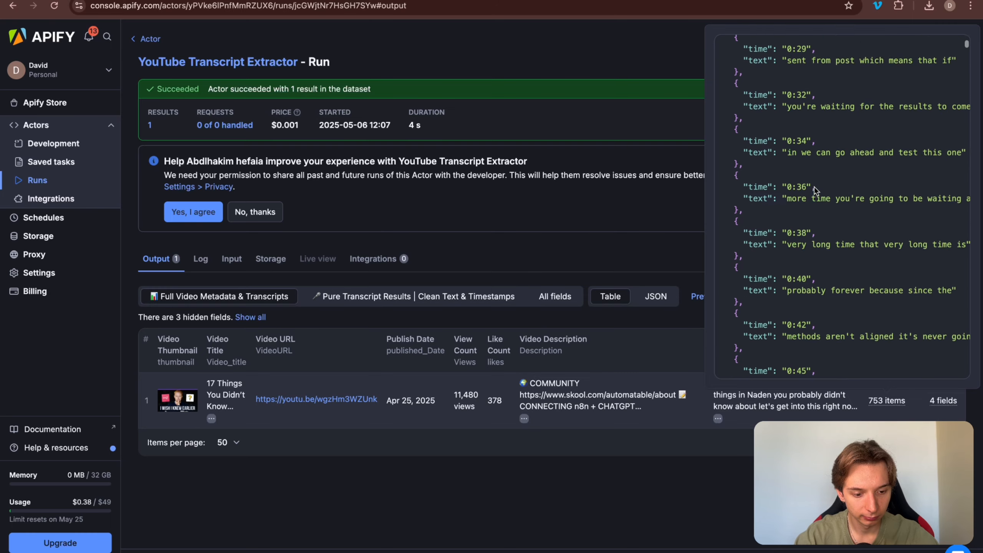
scroll(815, 190, down, 15)
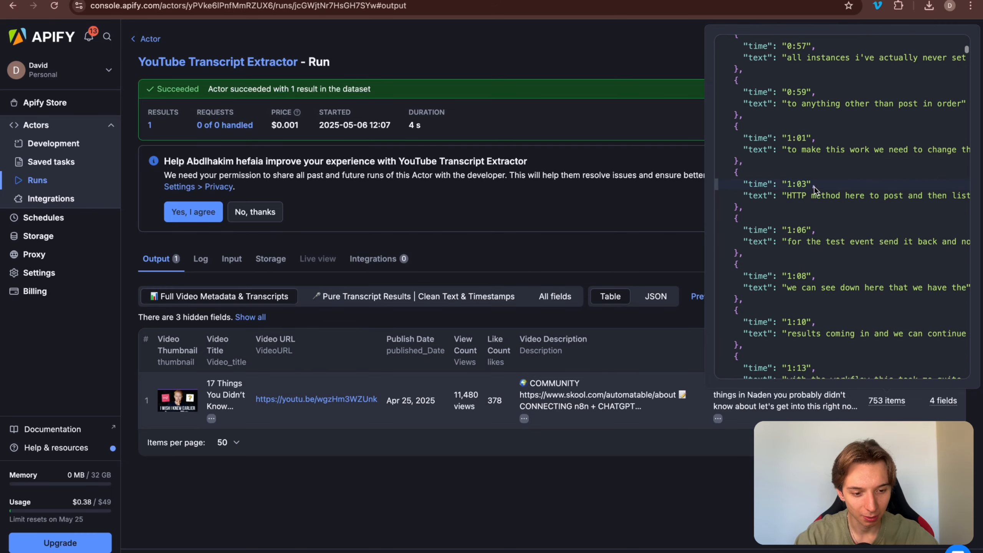
scroll(816, 190, down, 10)
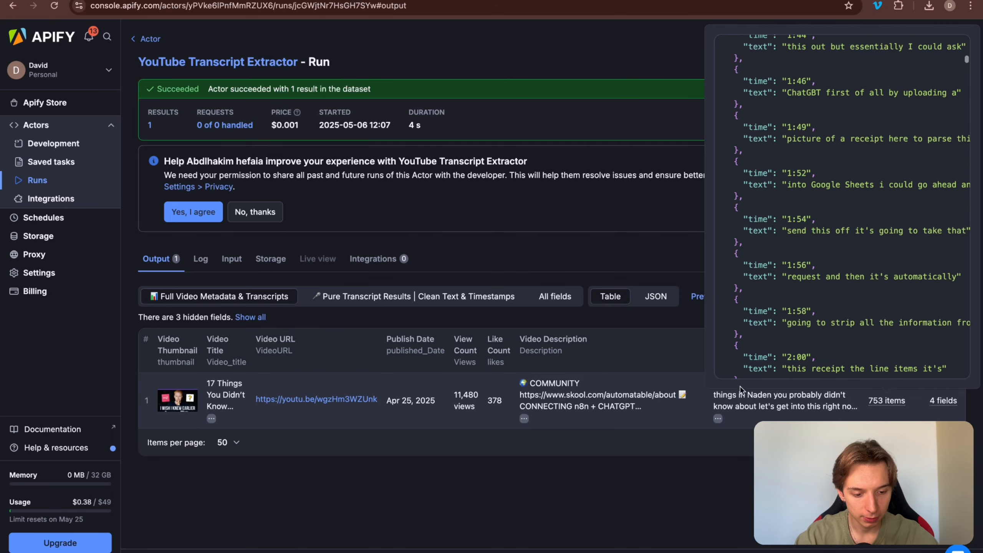
mouse_move(719, 419)
scroll(727, 379, down, 20)
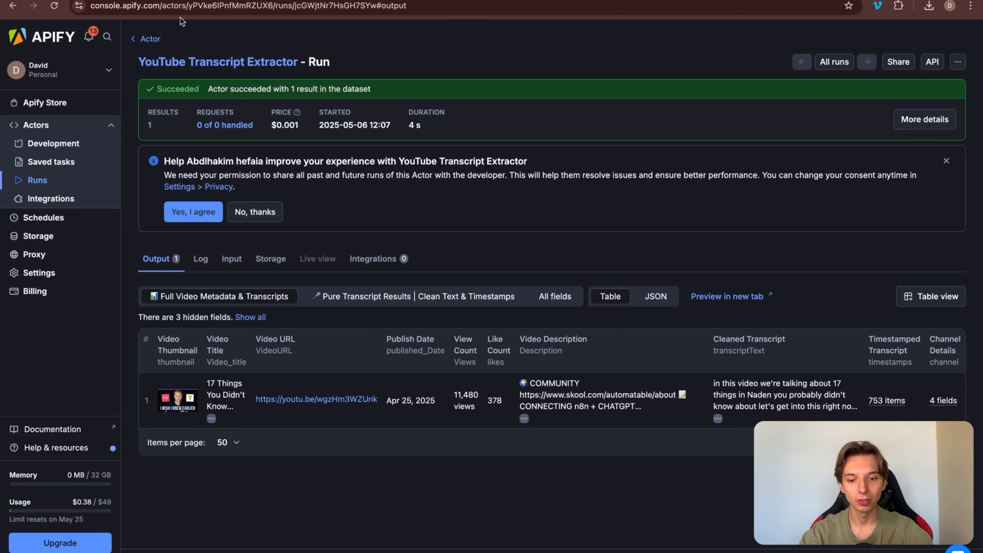
Step: Review the duration values in column E (E3:E14, then E2:E6) of the Videos sheet
click(550, 0)
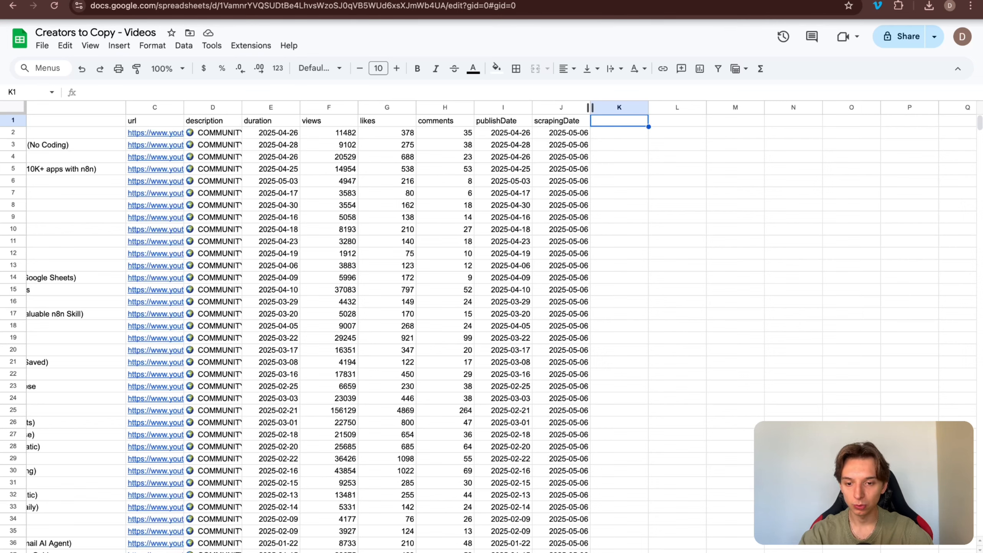
click(387, 0)
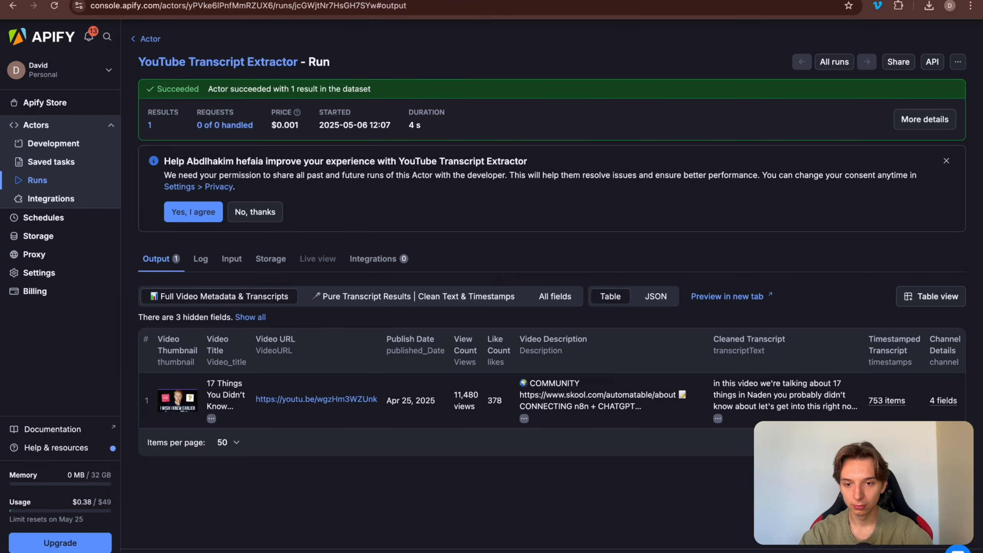
click(327, 1)
drag(280, 143, 279, 280)
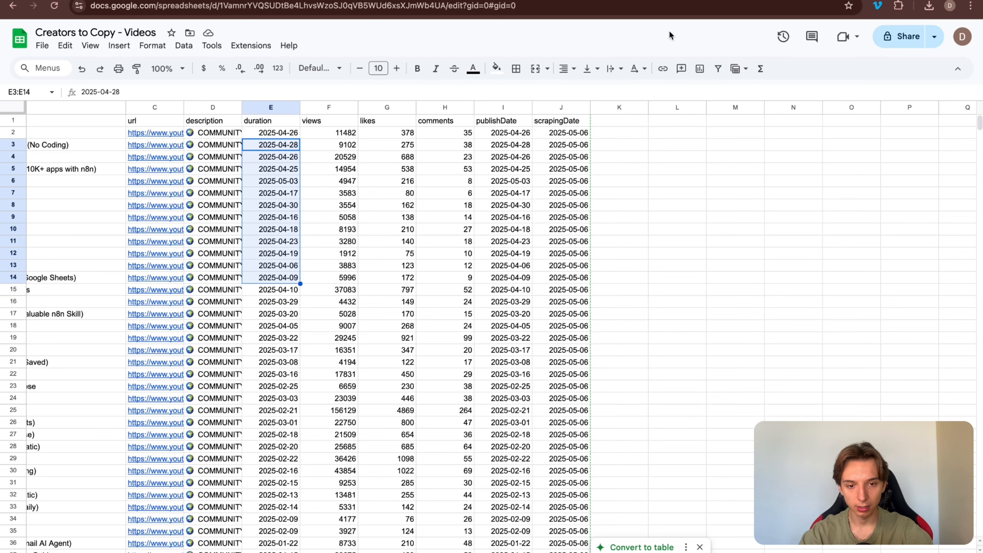
click(377, 258)
drag(279, 135, 289, 211)
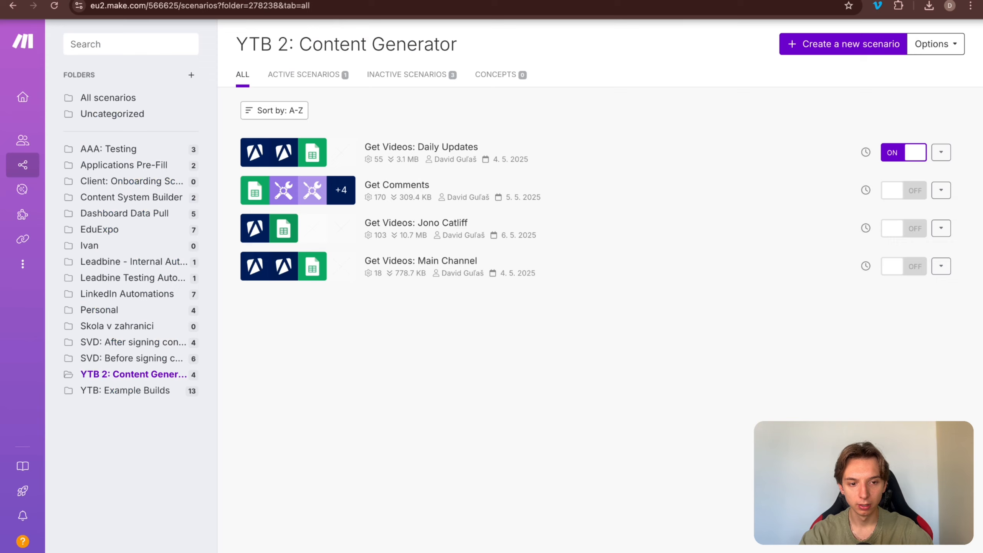
Step: In the creator's Get Videos scenario, remap the sheet's duration (E) column to the dataset duration
click(473, 235)
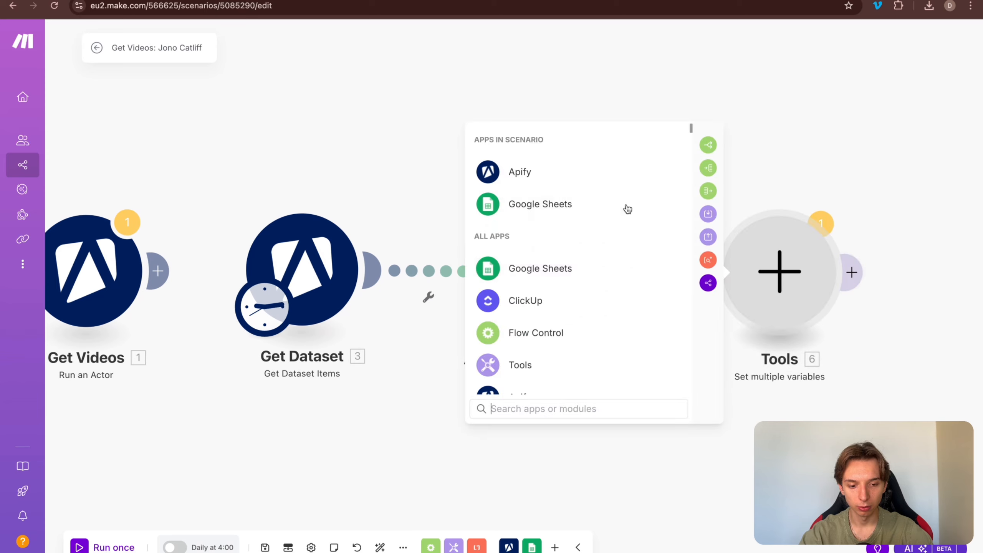
click(427, 90)
click(559, 318)
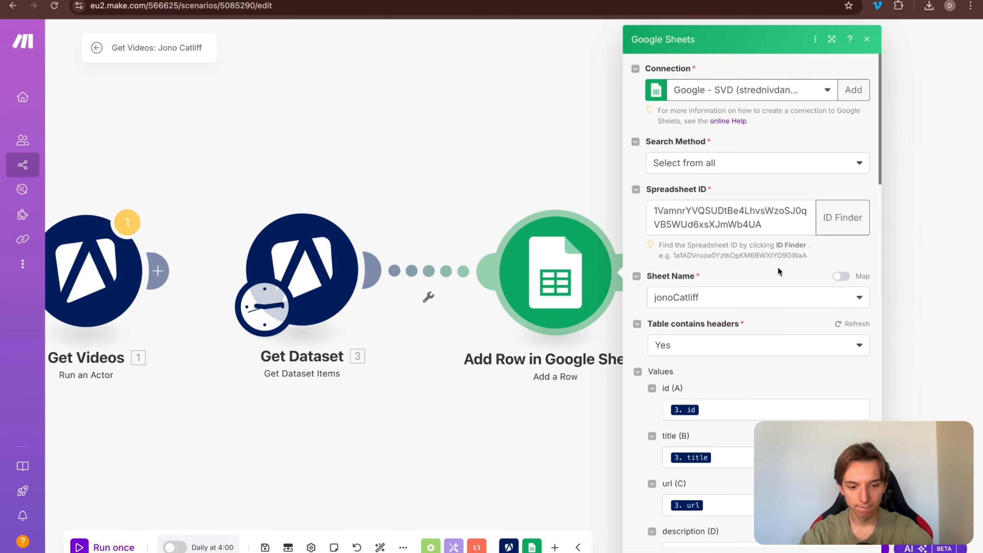
scroll(735, 313, down, 7)
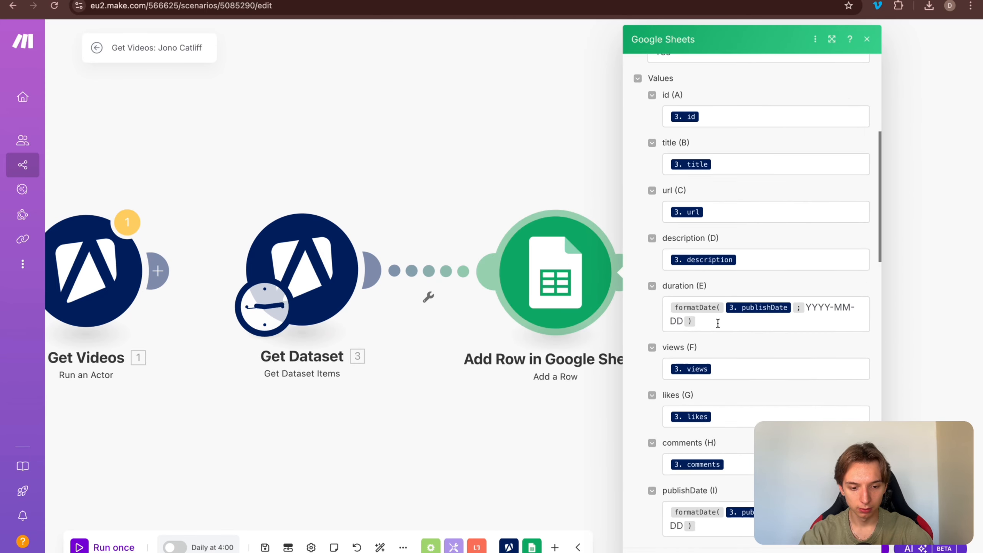
click(717, 321)
scroll(717, 321, down, 3)
scroll(717, 321, down, 1)
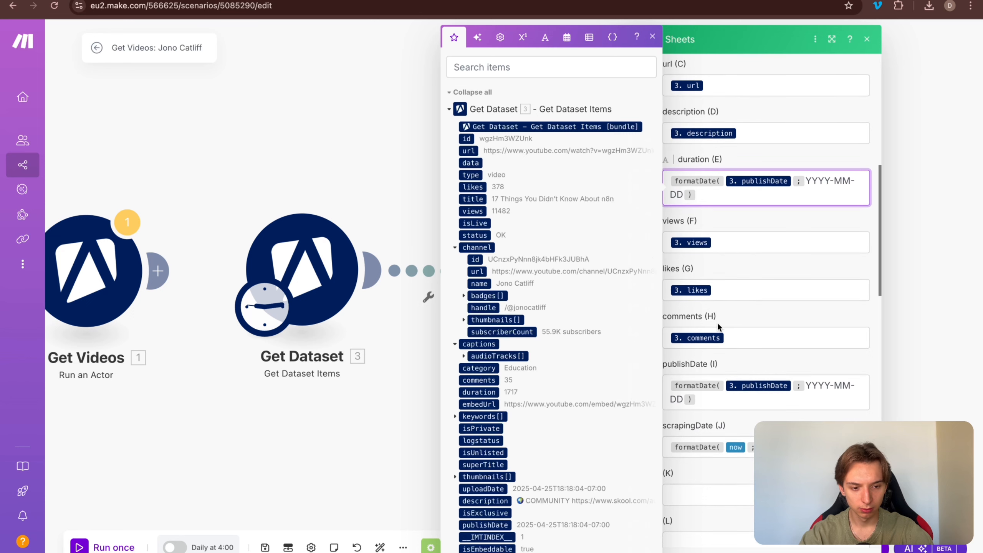
key(ctrl+a)
key(BackSpace)
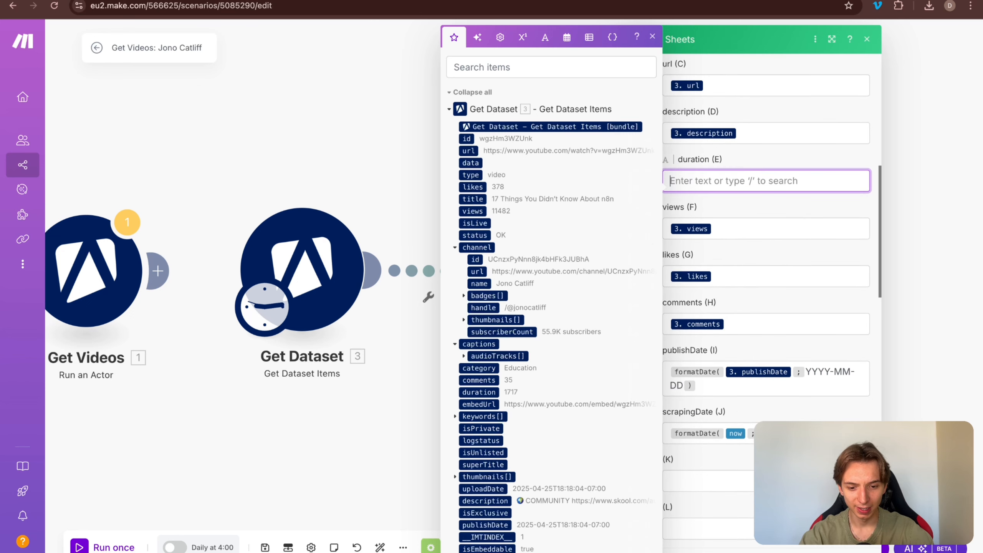
scroll(574, 129, down, 4)
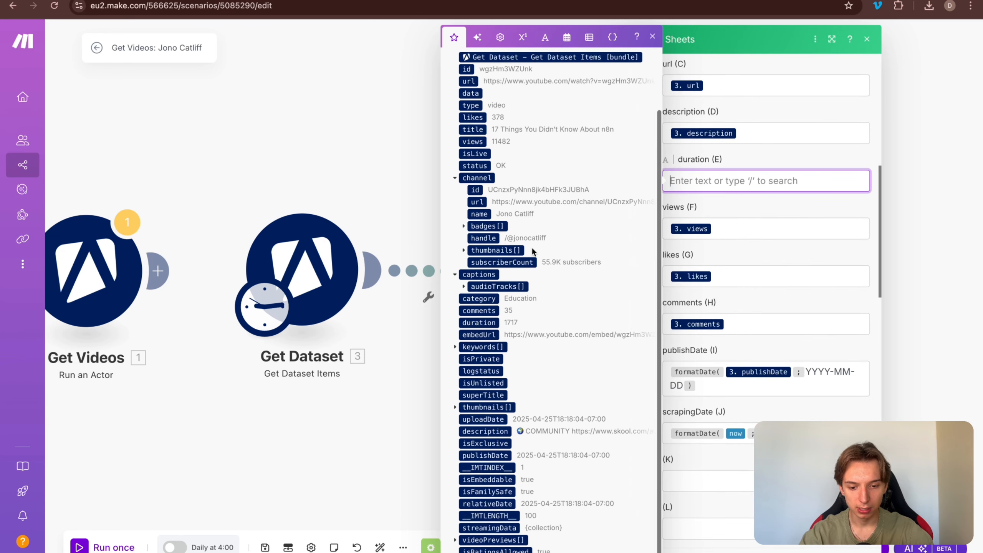
click(479, 322)
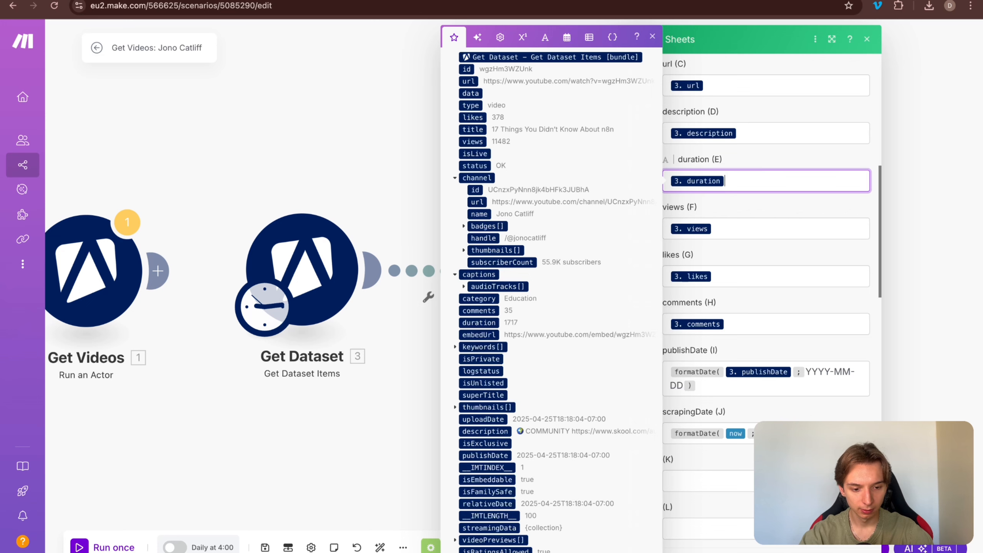
click(853, 542)
Step: Save the scenario and review the Add Row module's Values mappings
drag(683, 406, 765, 406)
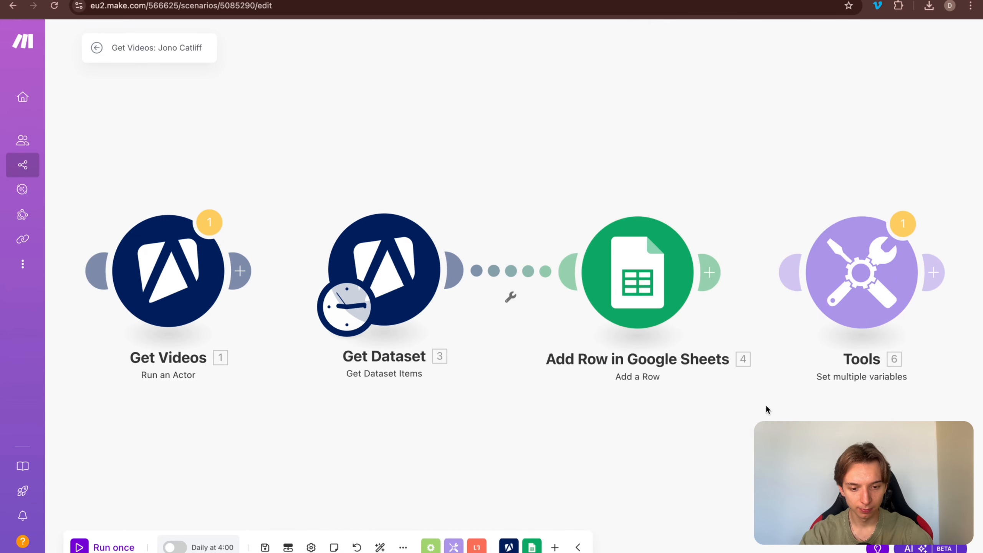
key(super+s)
click(637, 279)
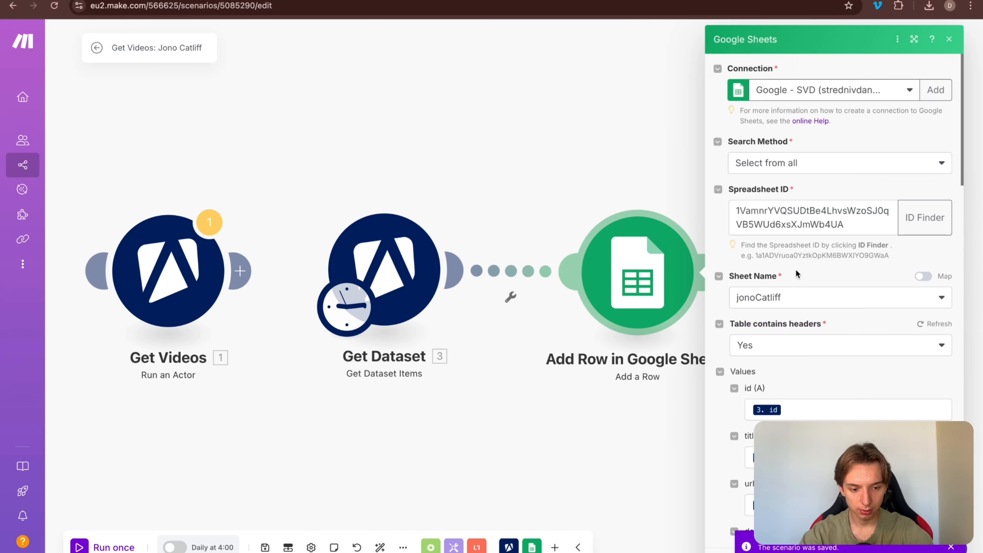
scroll(801, 263, down, 5)
scroll(805, 258, down, 5)
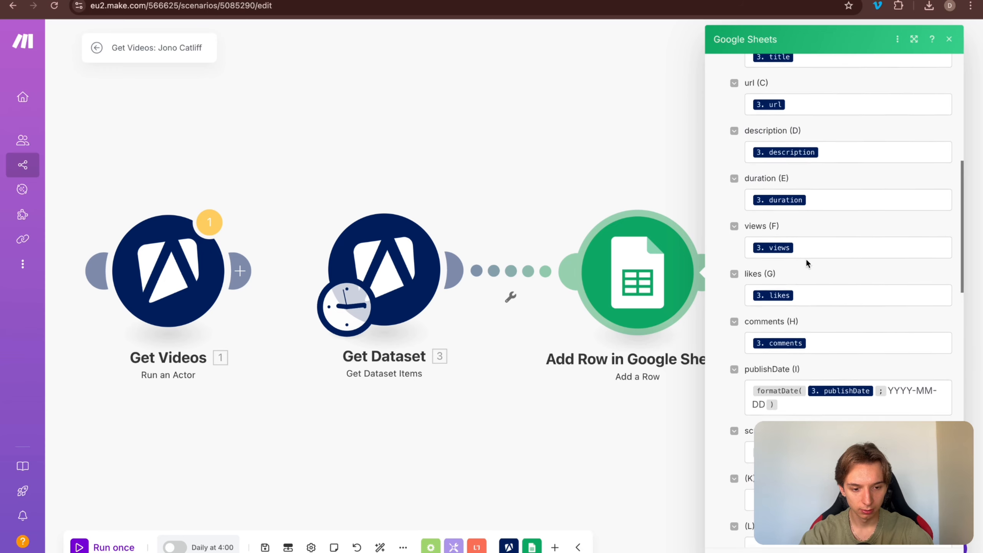
click(688, 347)
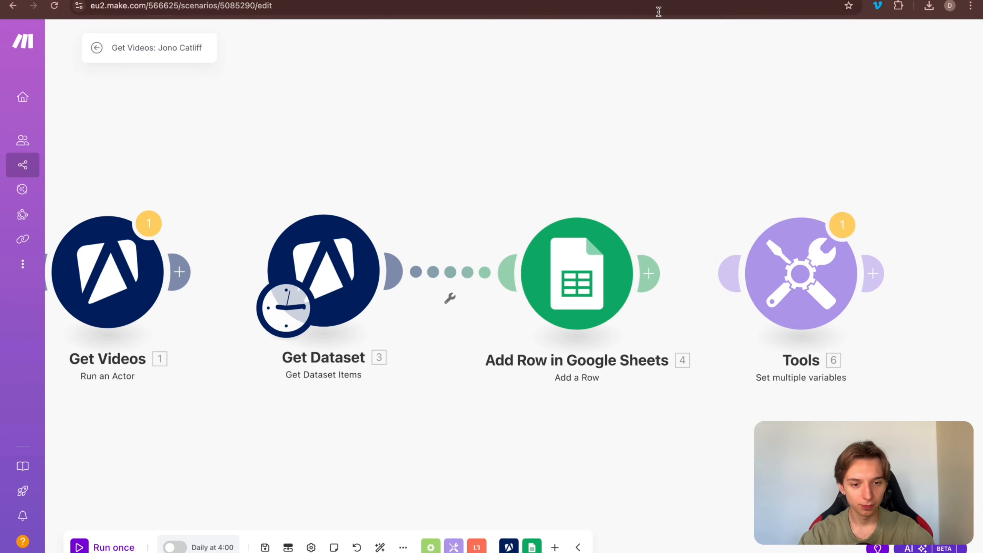
Step: Add the header 'thumbnailUrl' in cell K1 of the Creators to Copy - Videos sheet
click(650, 0)
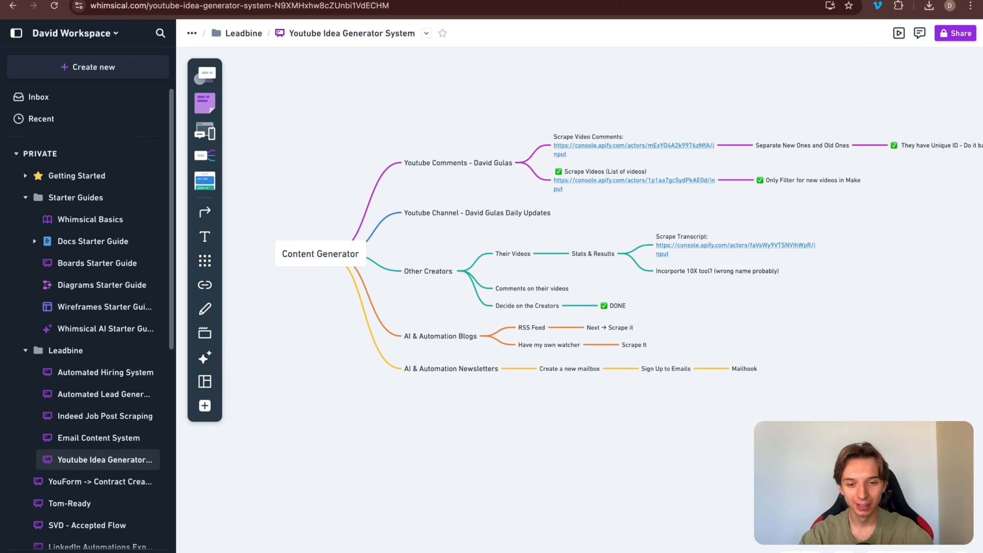
click(681, 1)
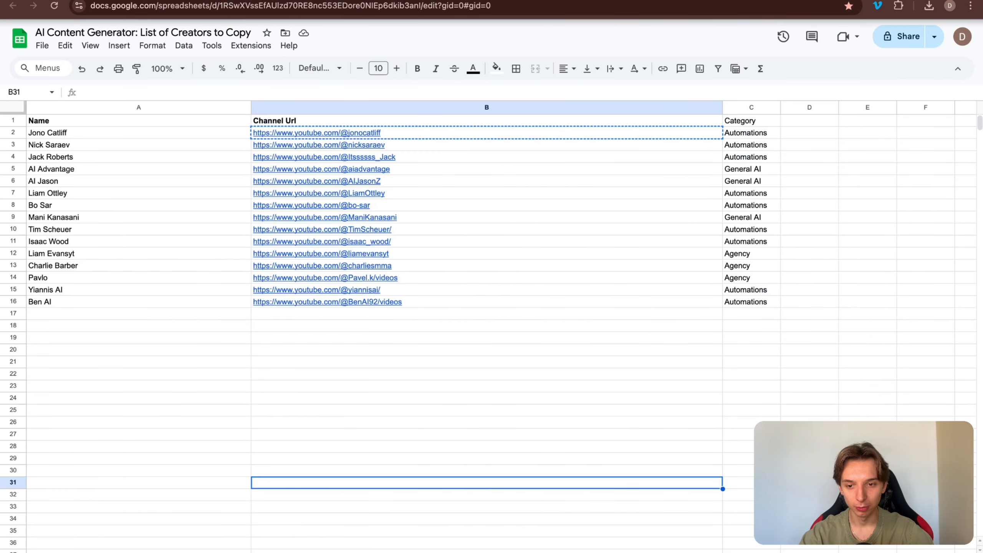
click(727, 1)
click(613, 125)
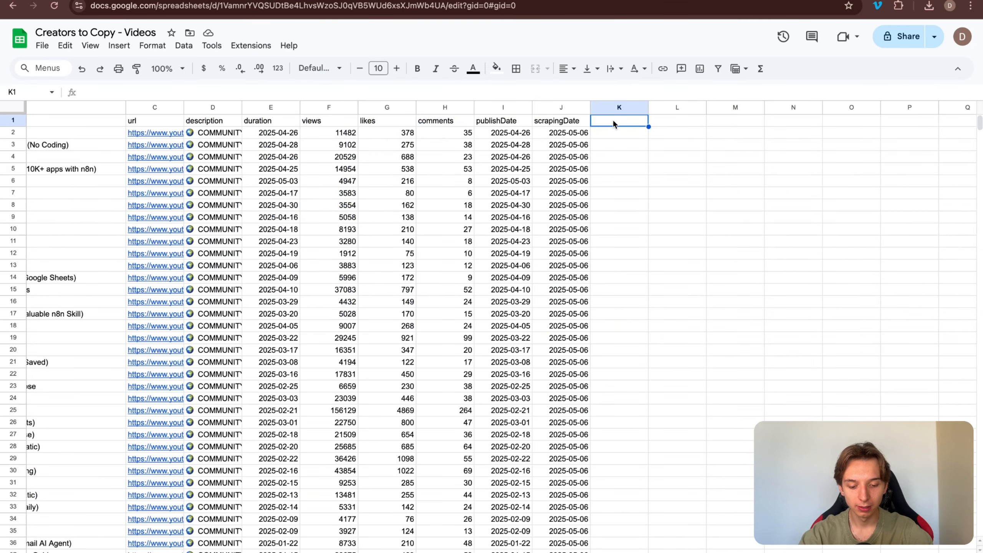
text(thumbnail)
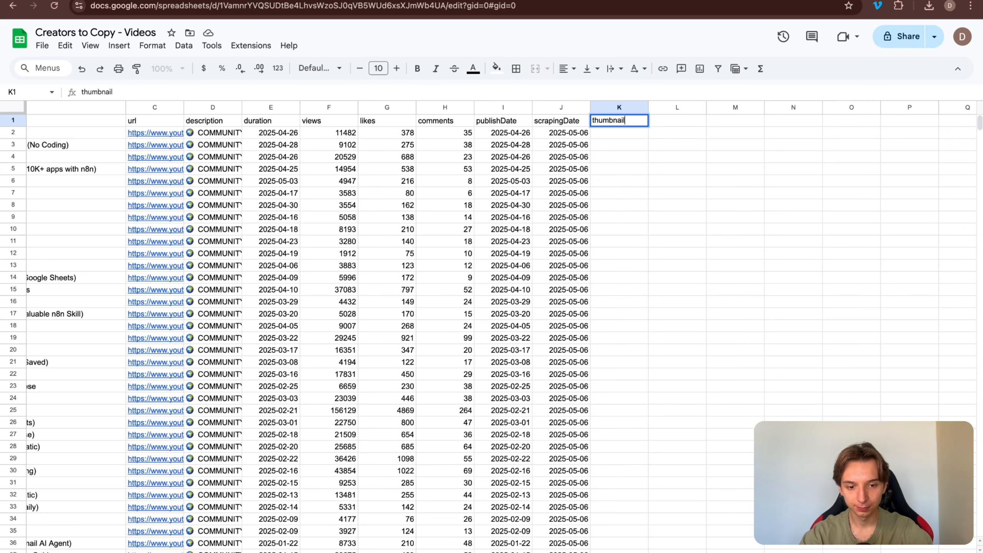
key(Tab)
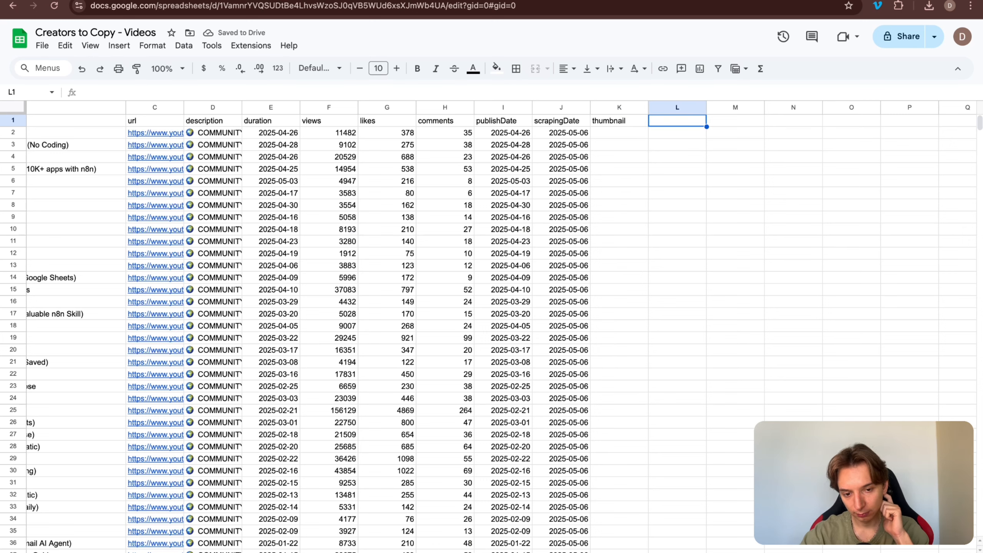
key(Left)
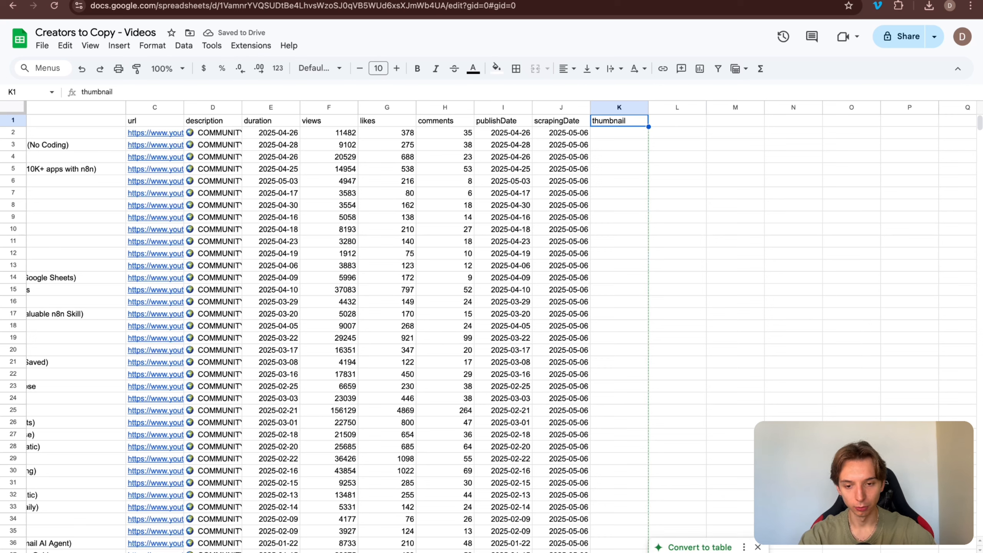
click(204, 89)
text(Url)
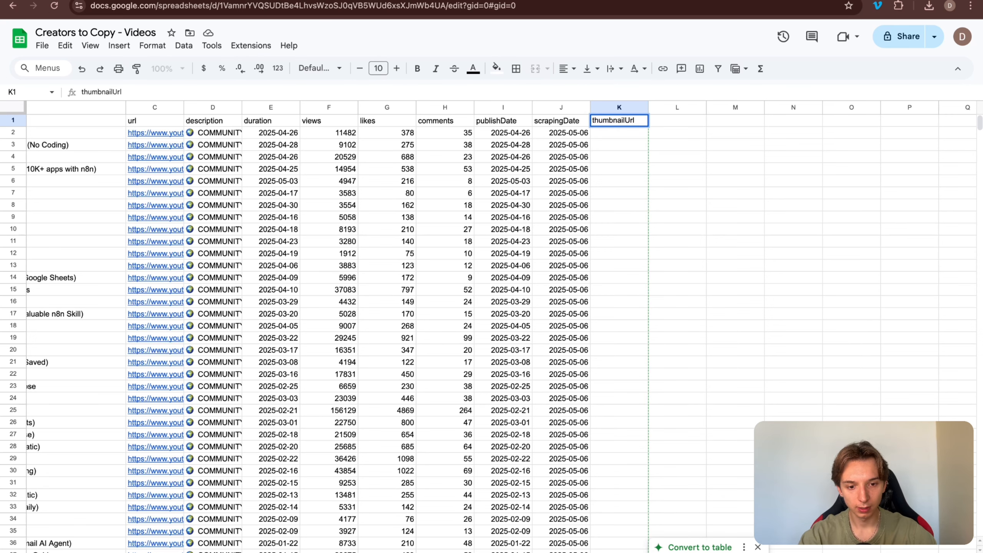
key(Return)
Step: Add the header 'transcript' in cell L1
key(Up)
key(Right)
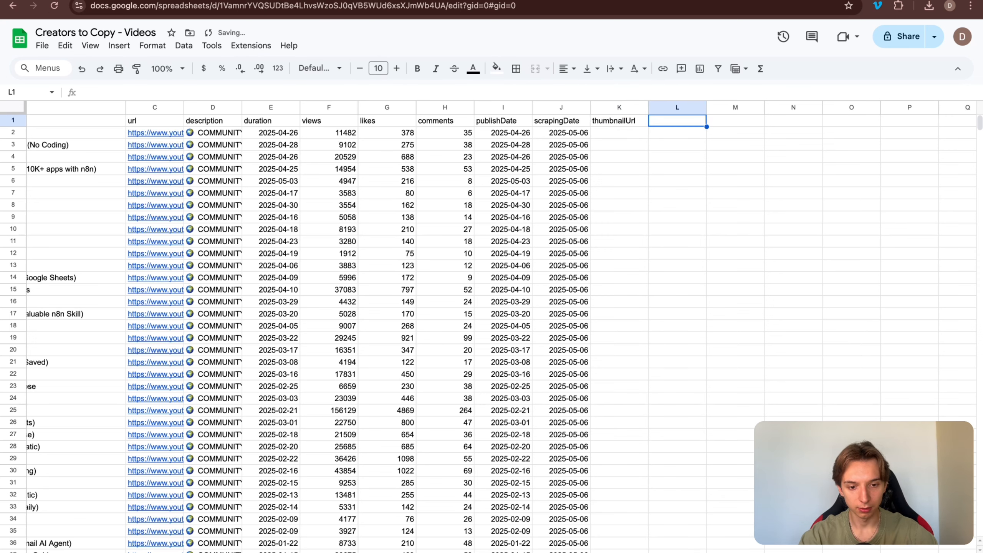
text(transcript)
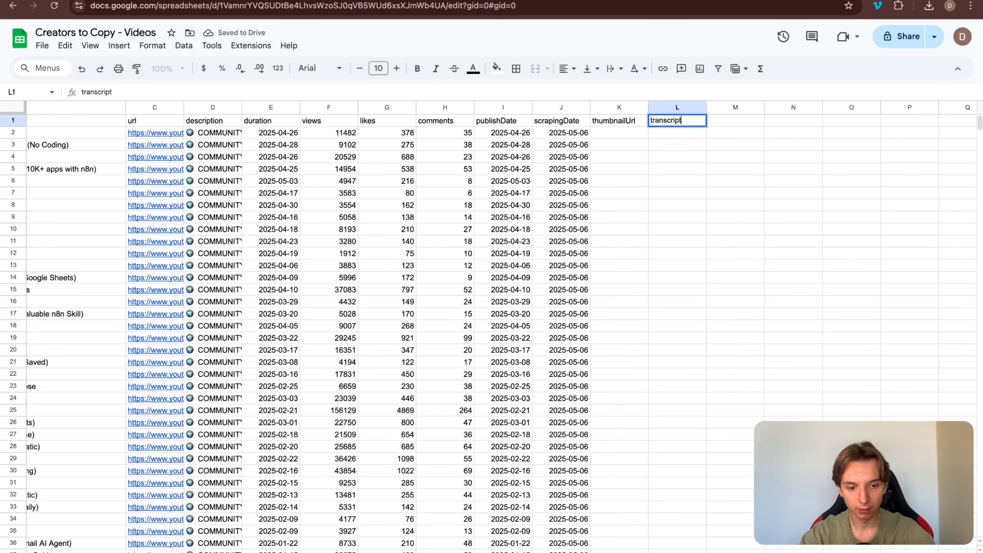
key(Return)
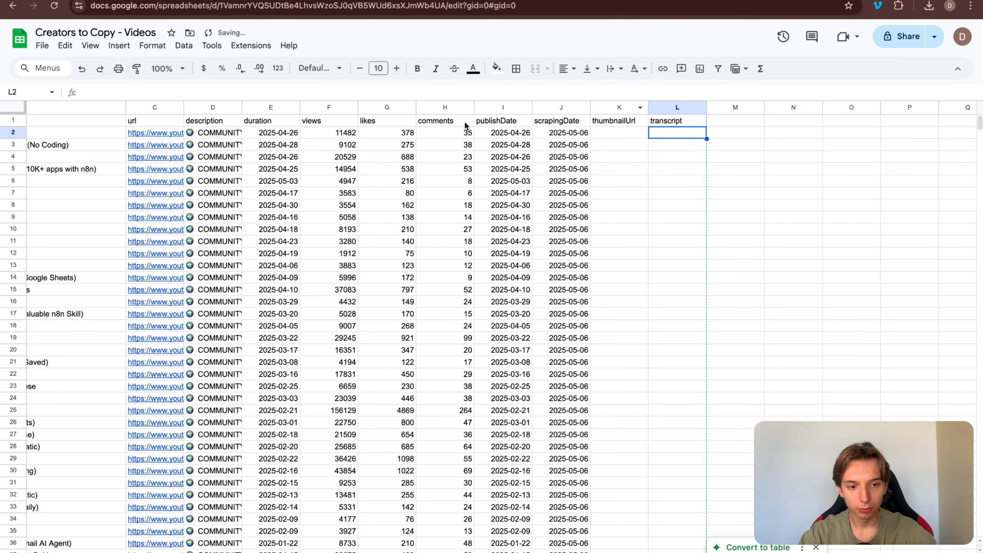
key(ctrl+Tab)
Step: Create a folder named after the creator in LEABDINE FILES and open it
right_click(301, 355)
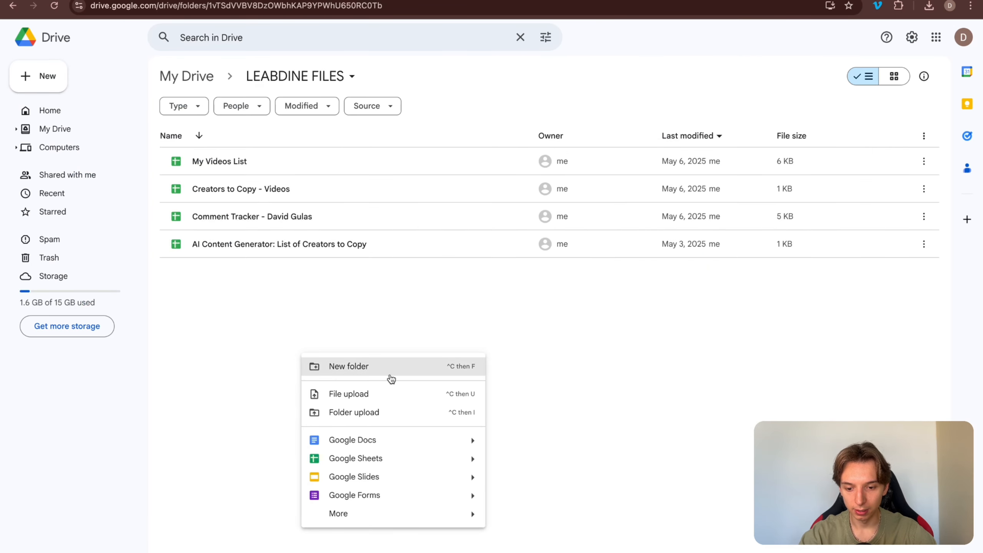
click(390, 374)
key(BackSpace)
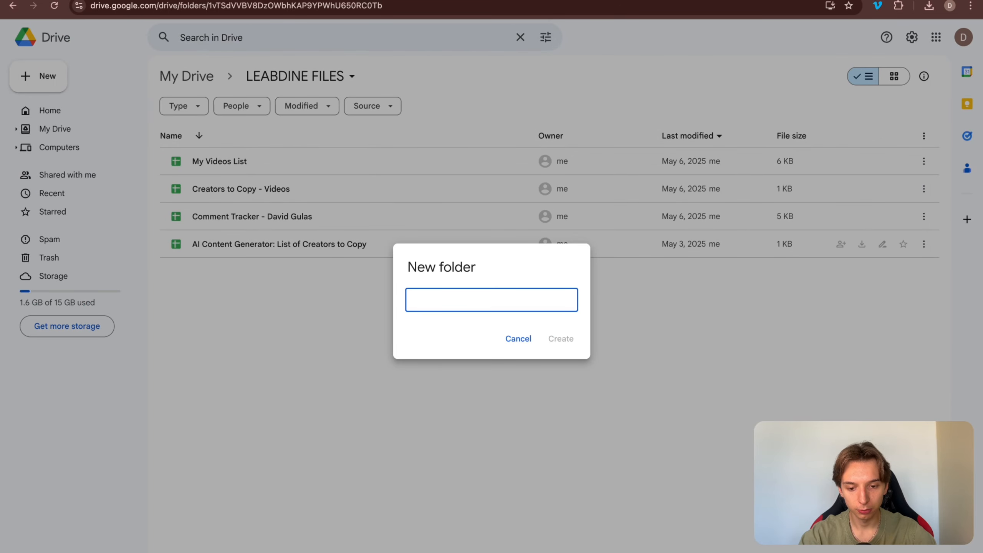
text(Jono Catliff)
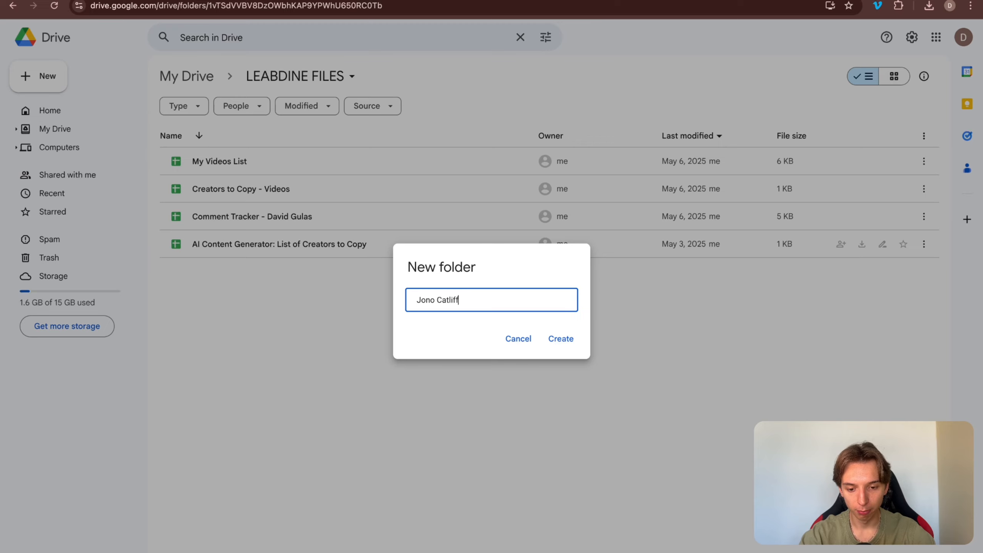
key(Return)
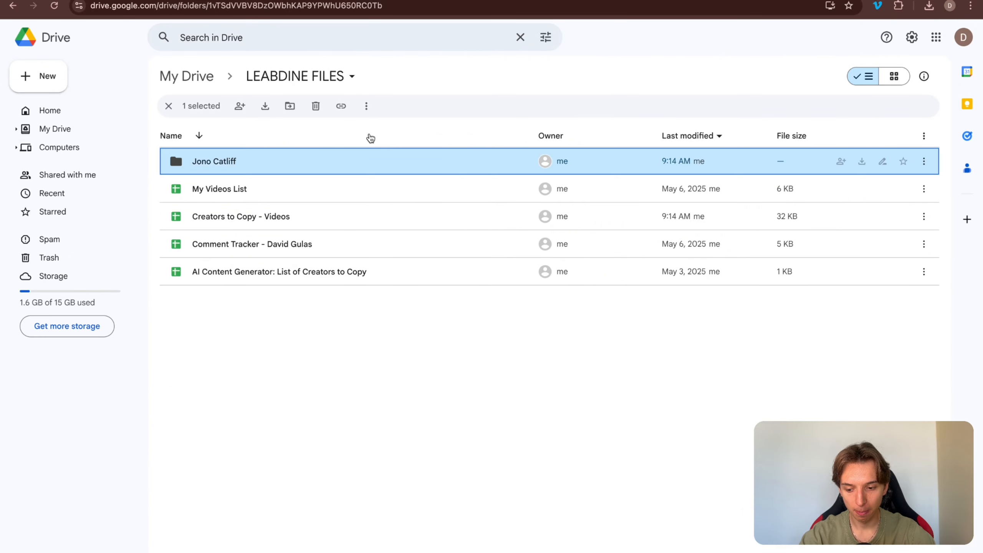
double_click(316, 162)
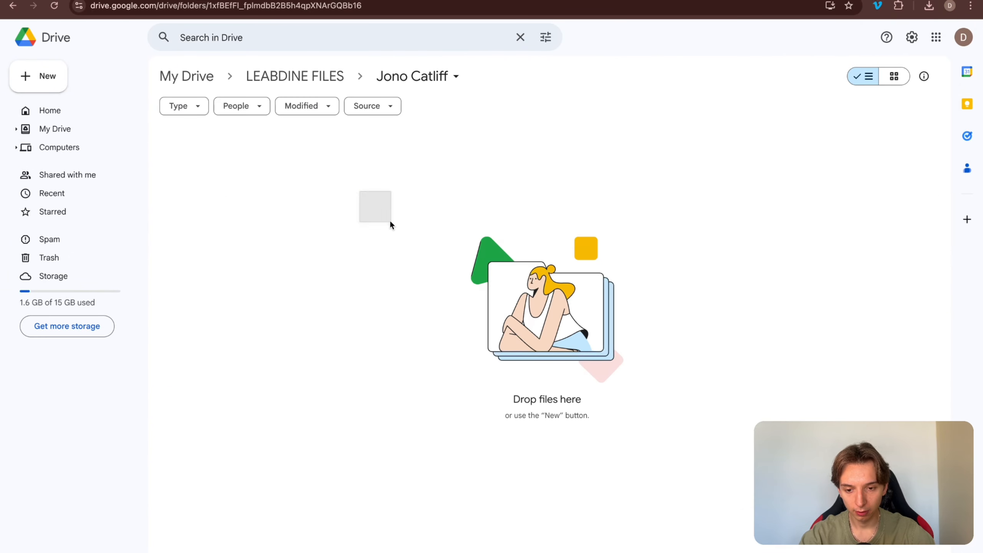
Step: Check the new K1/L1 headers and video rows, then return to Make's scenario overview
key(ctrl+Tab)
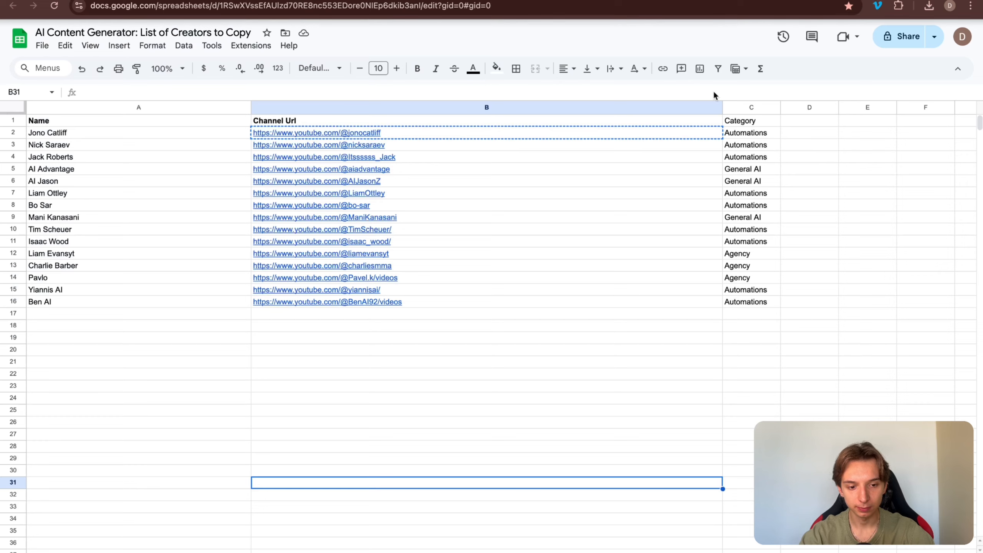
key(ctrl+Tab)
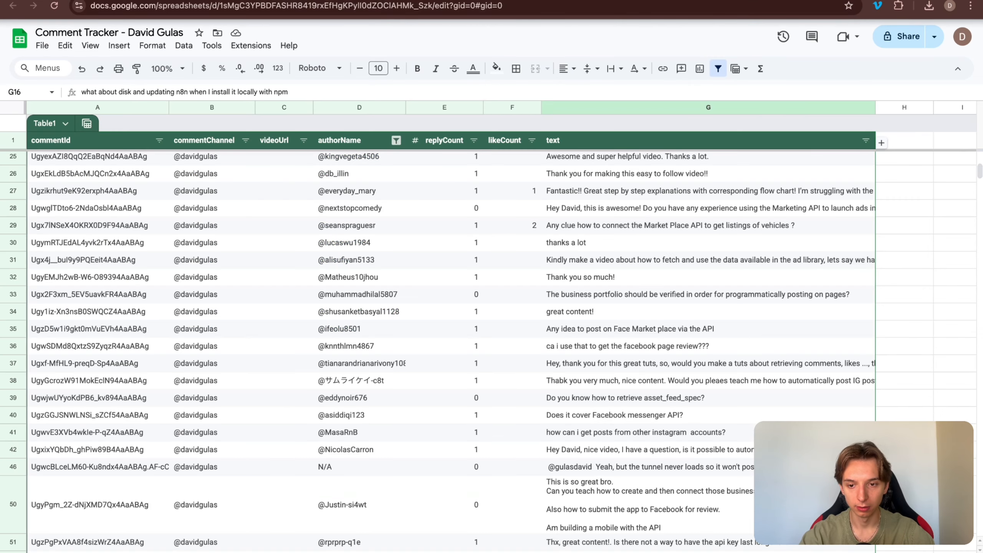
key(ctrl+Tab)
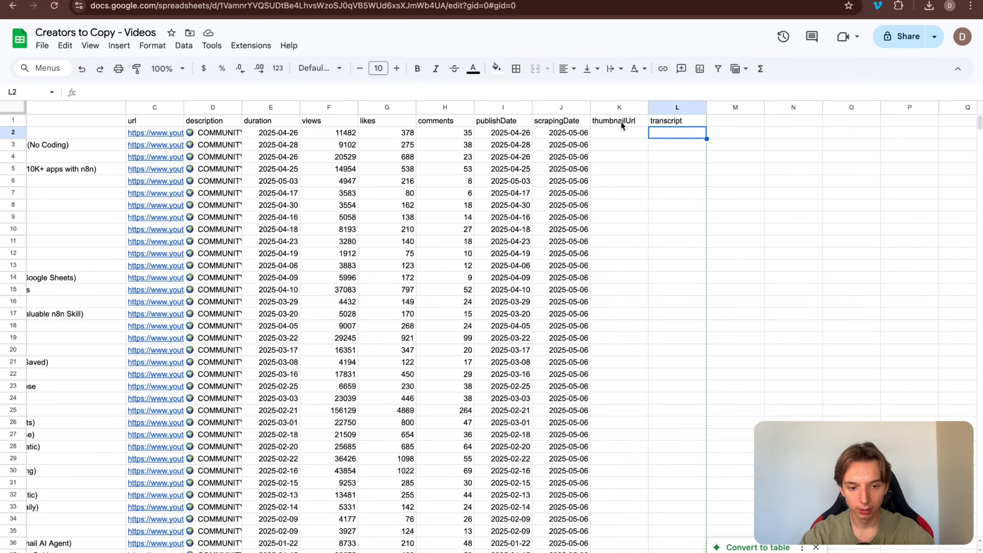
click(676, 121)
click(626, 130)
scroll(511, 209, left, 5)
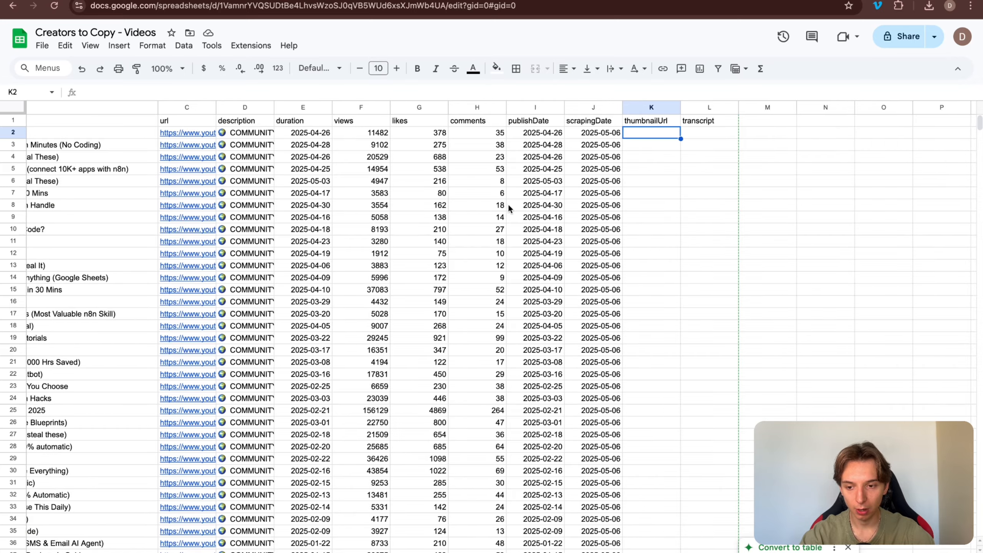
scroll(122, 201, left, 2)
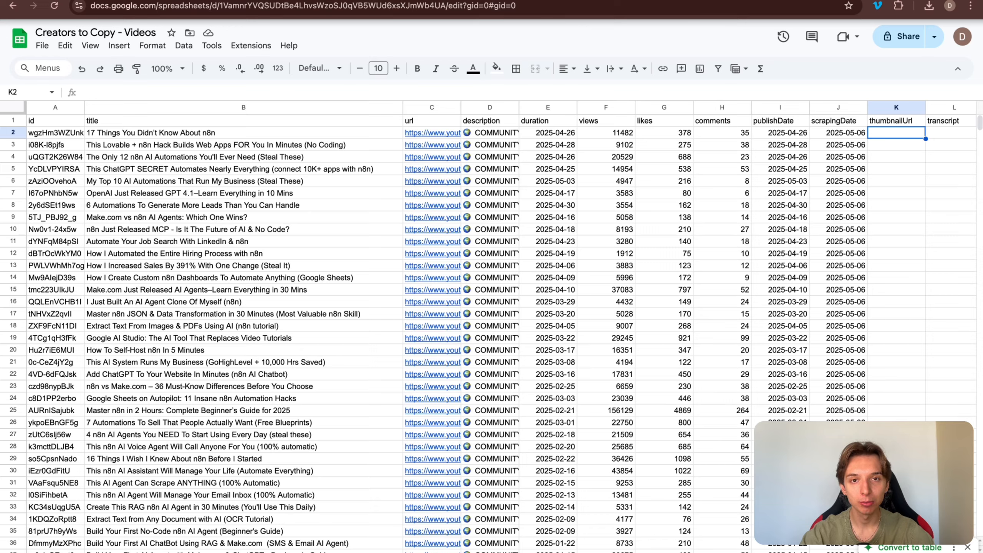
click(136, 1)
click(97, 47)
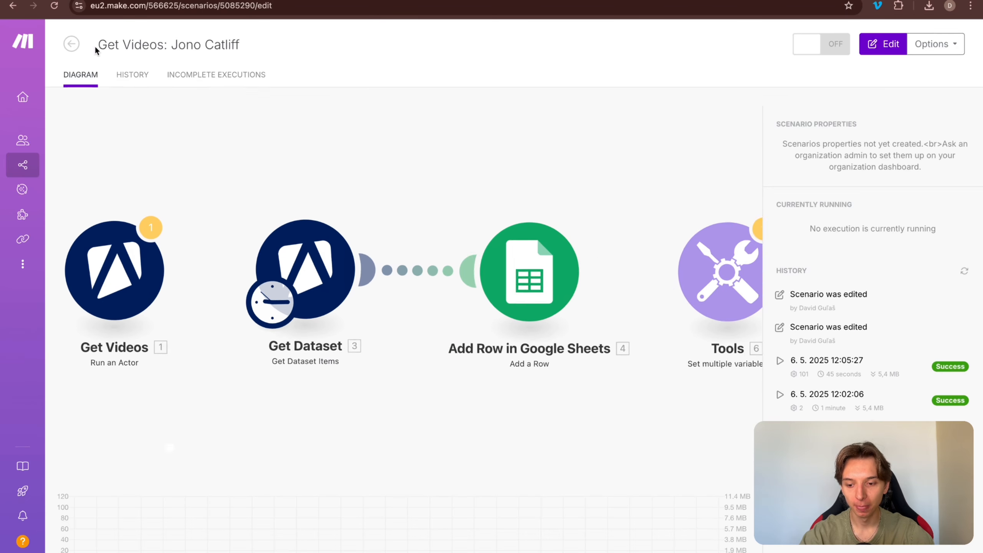
Step: Create a new scenario with Google Sheets as its first app and check the spreadsheet's title
click(71, 44)
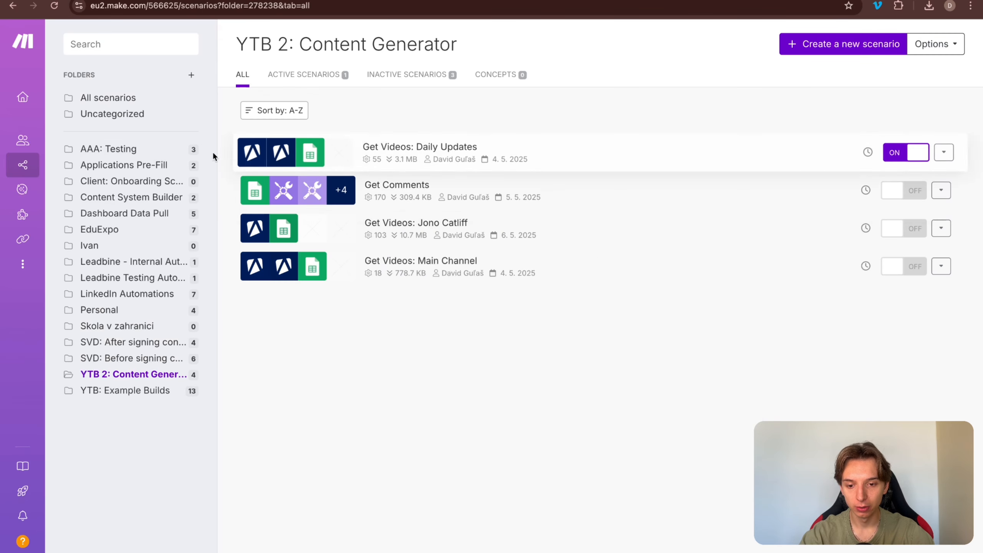
click(835, 44)
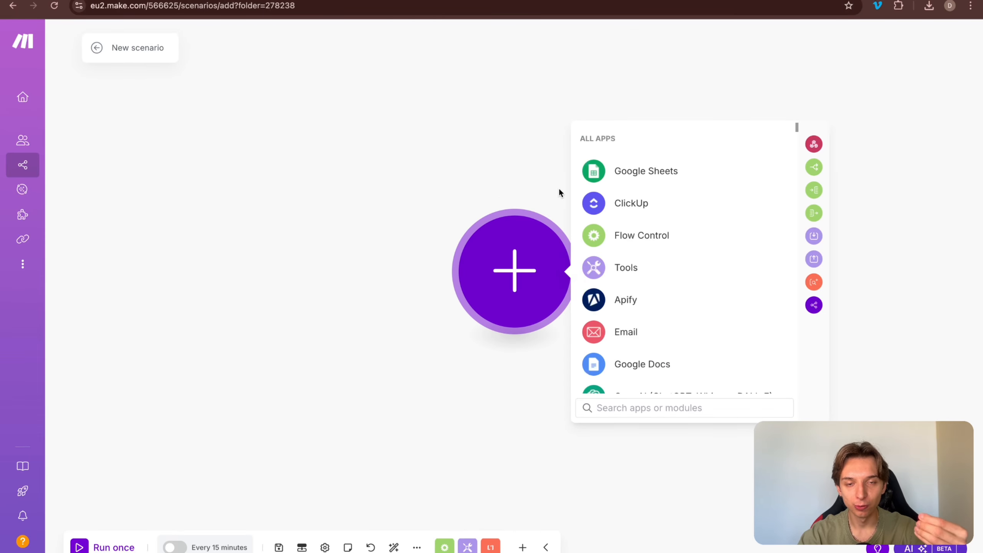
click(629, 176)
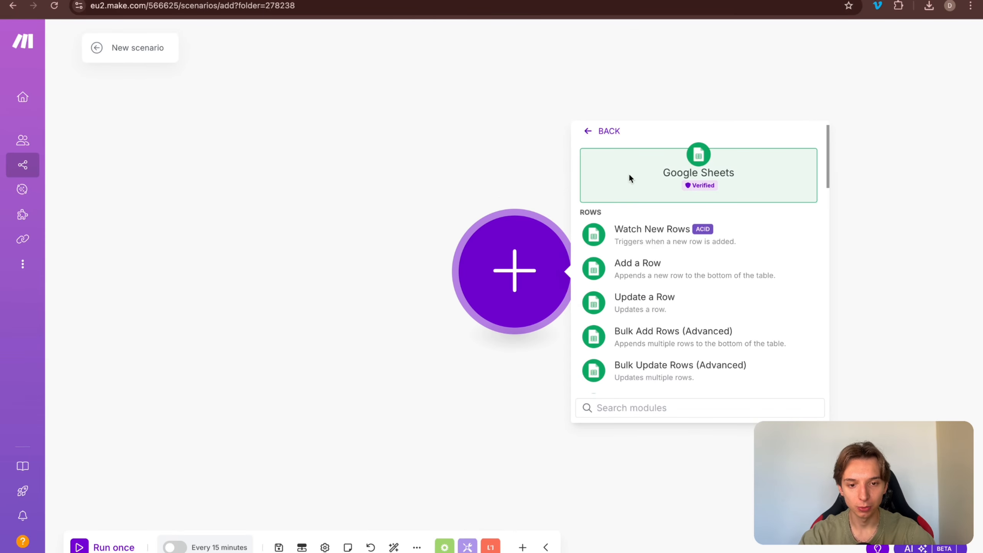
click(478, 1)
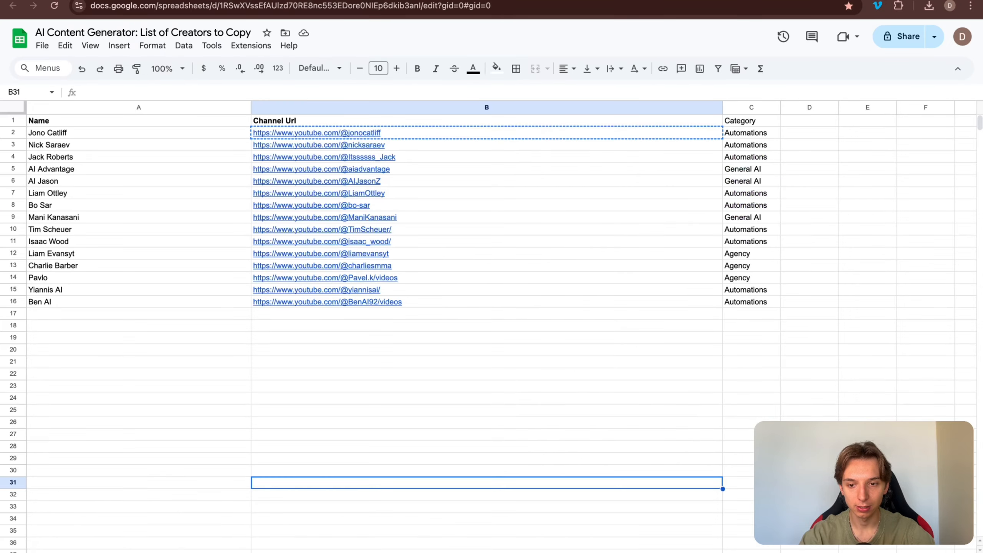
click(537, 0)
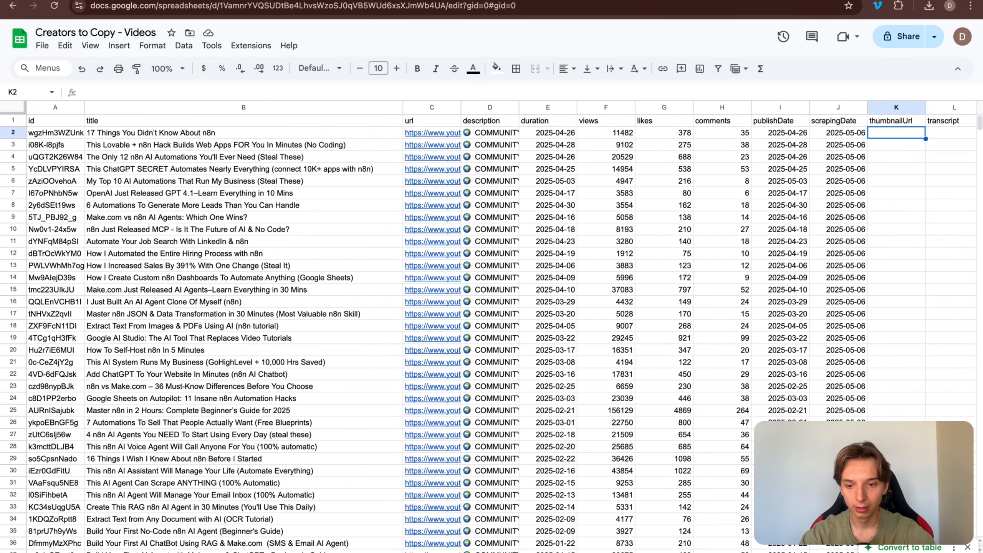
click(146, 32)
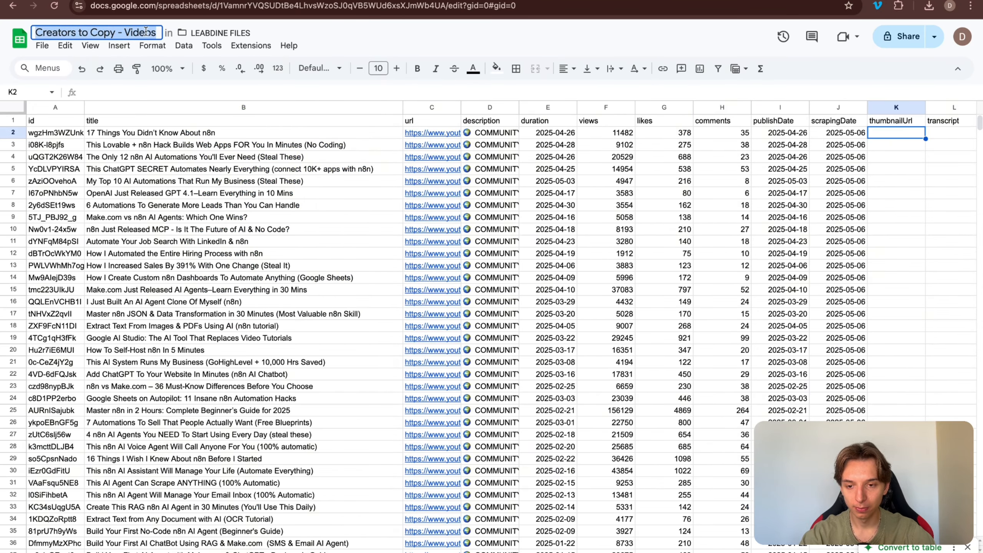
click(217, 1)
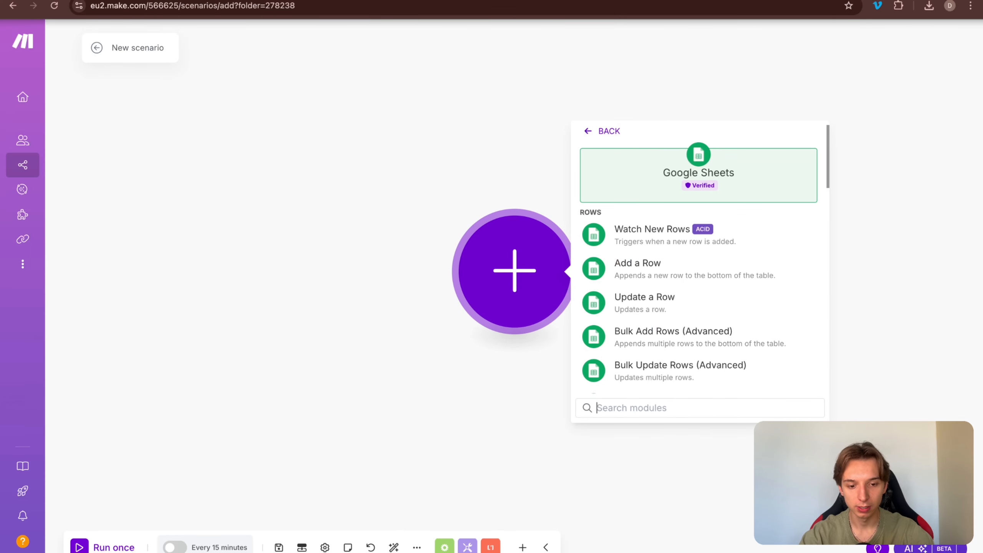
Step: Add a Search Rows module using the second Google connection, 'Select from all', and the pasted spreadsheet title
text(s)
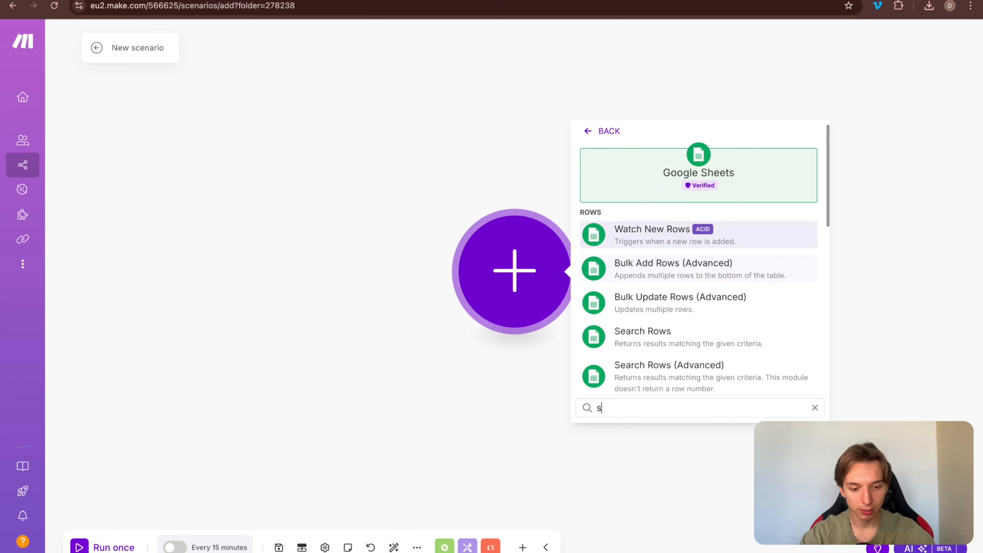
text(e)
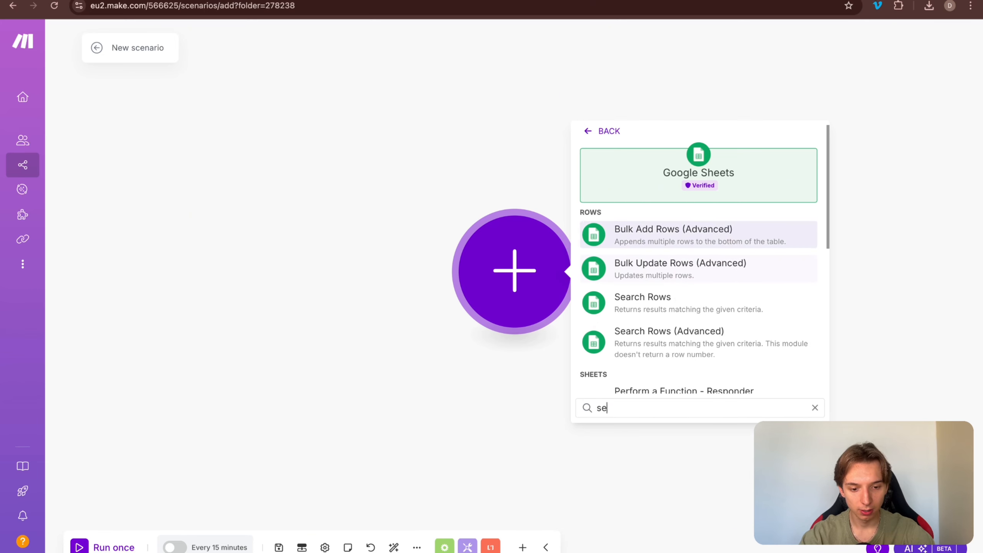
click(669, 310)
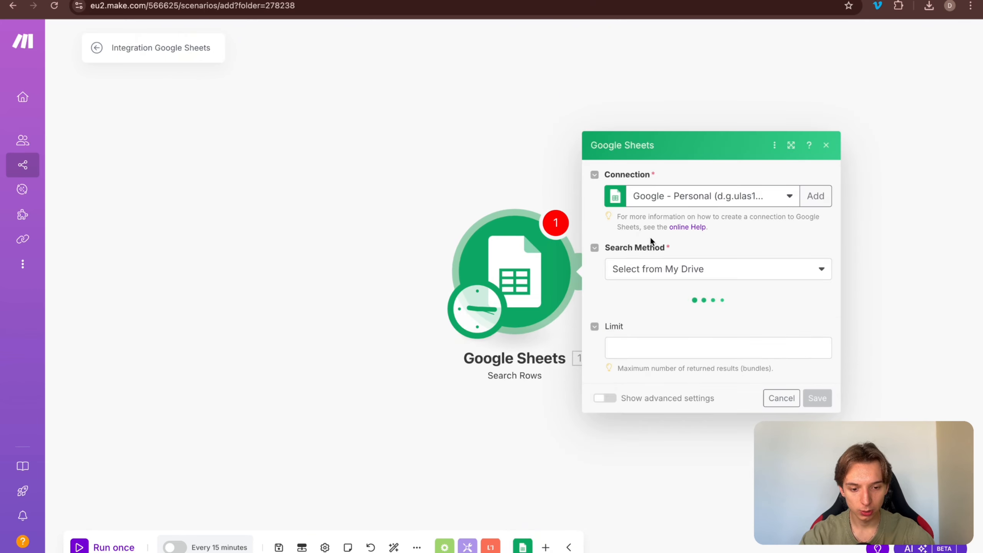
click(748, 189)
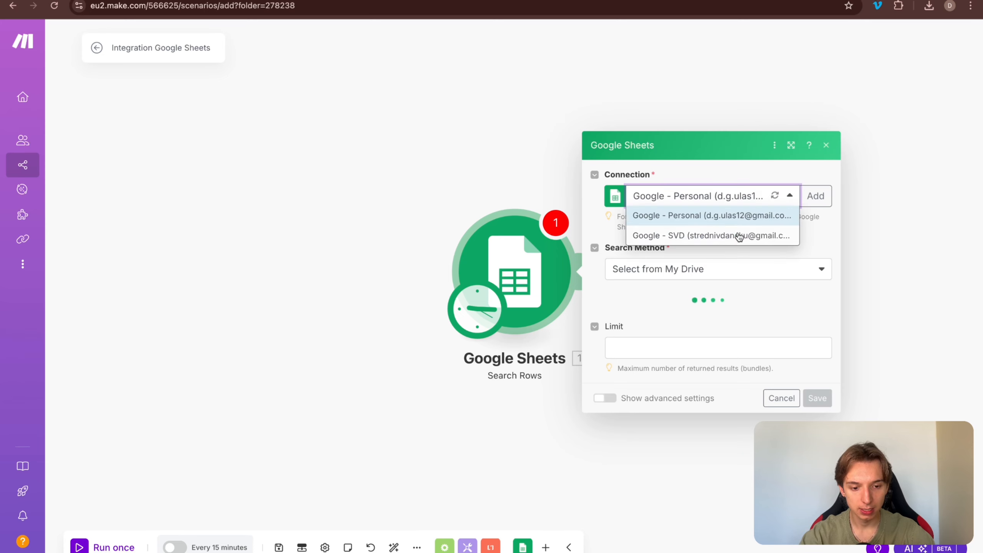
click(734, 194)
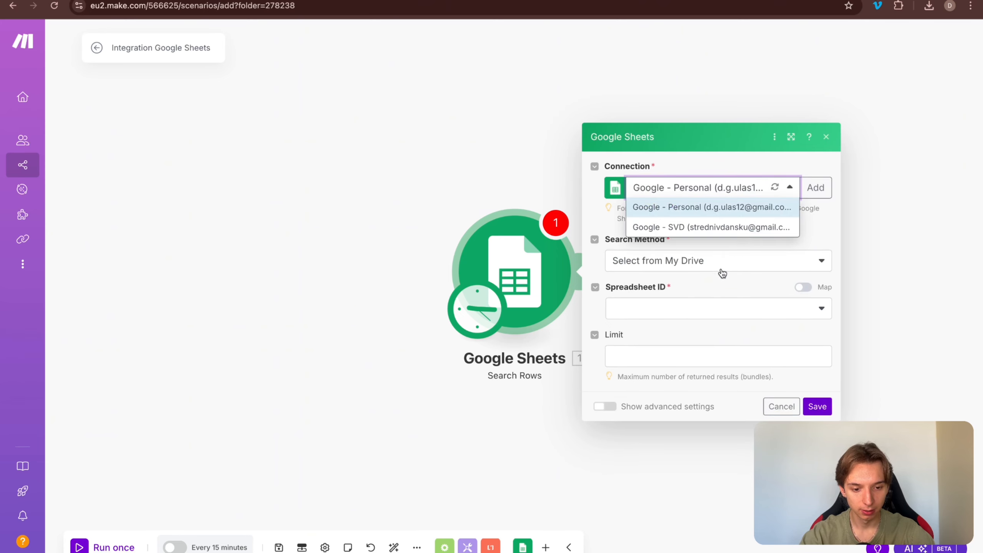
click(695, 229)
click(759, 267)
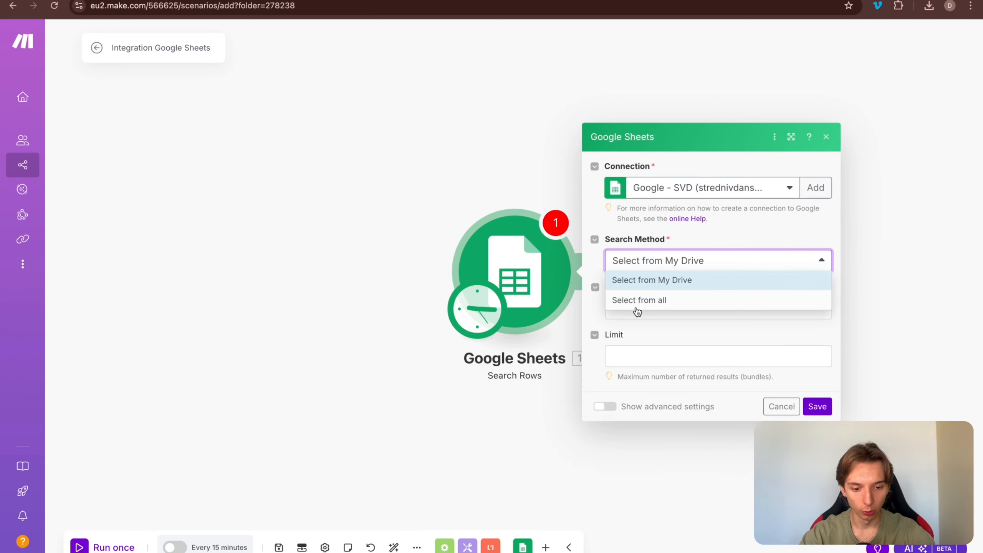
click(662, 300)
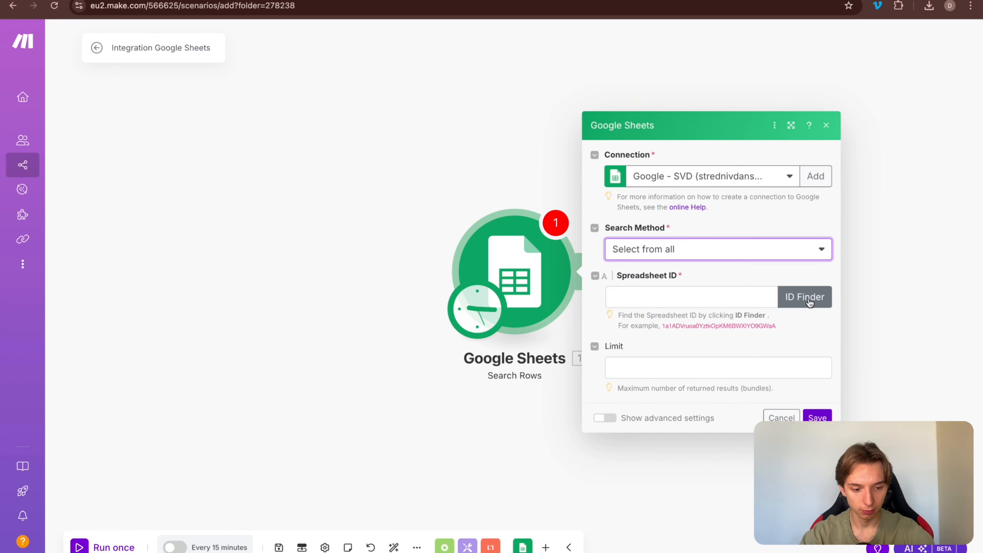
click(801, 296)
click(629, 270)
key(ctrl+v)
click(750, 376)
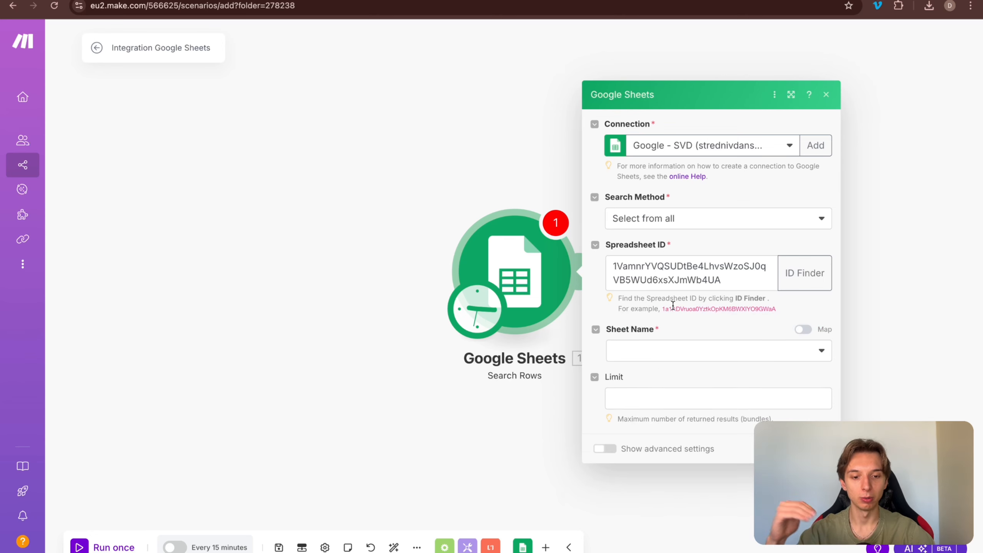
Step: Read rows from the creator's sheet with the table-headers option set to Yes
click(689, 349)
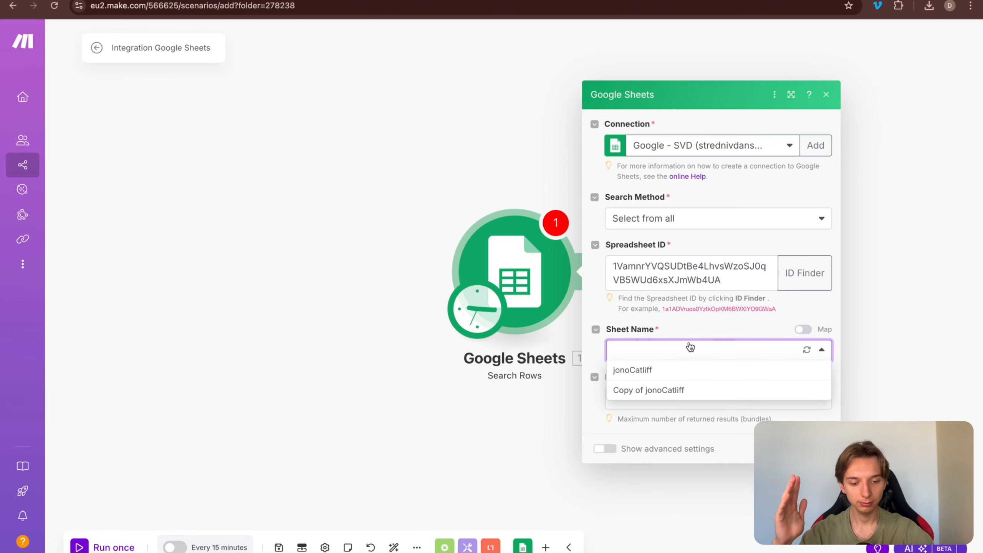
click(678, 369)
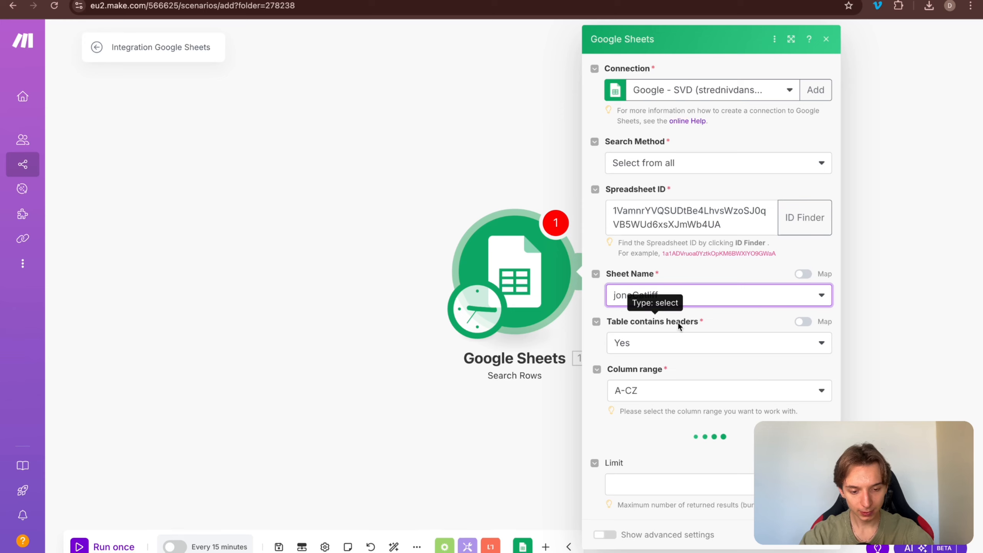
scroll(677, 322, down, 4)
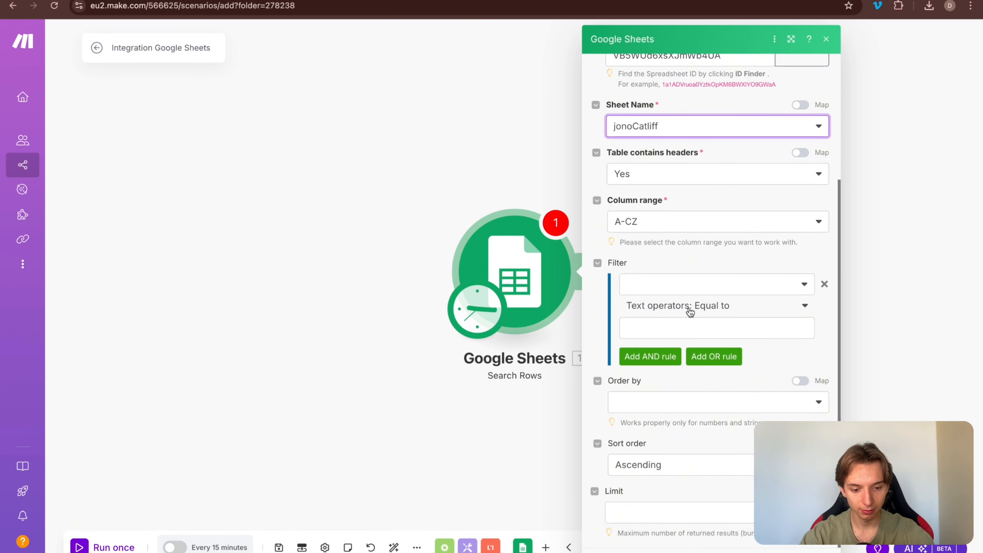
click(798, 155)
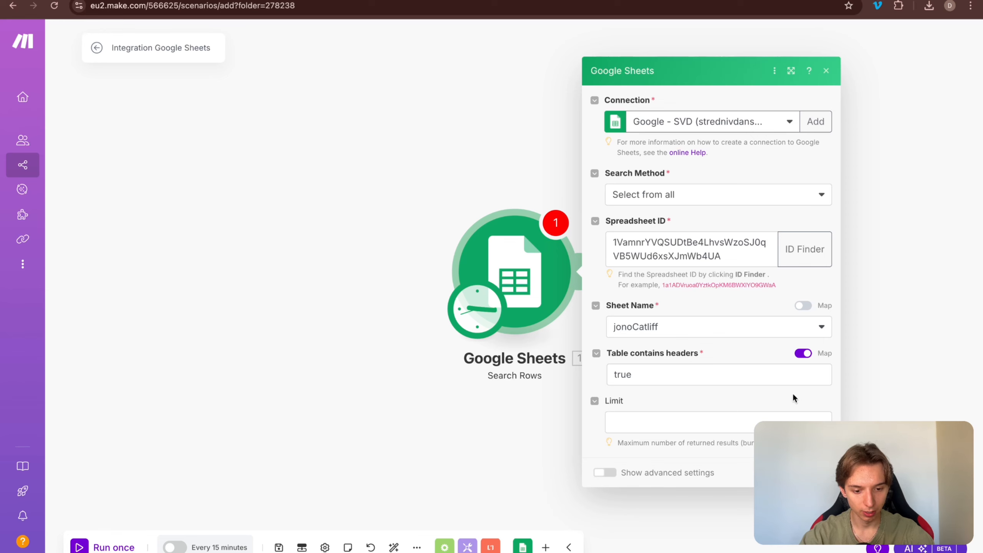
click(803, 355)
click(772, 375)
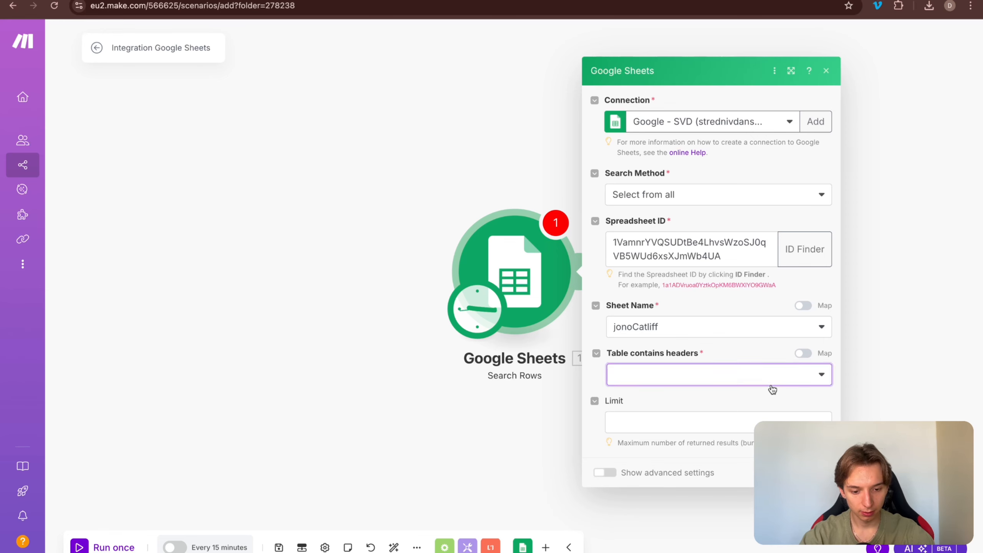
click(732, 394)
scroll(731, 396, down, 4)
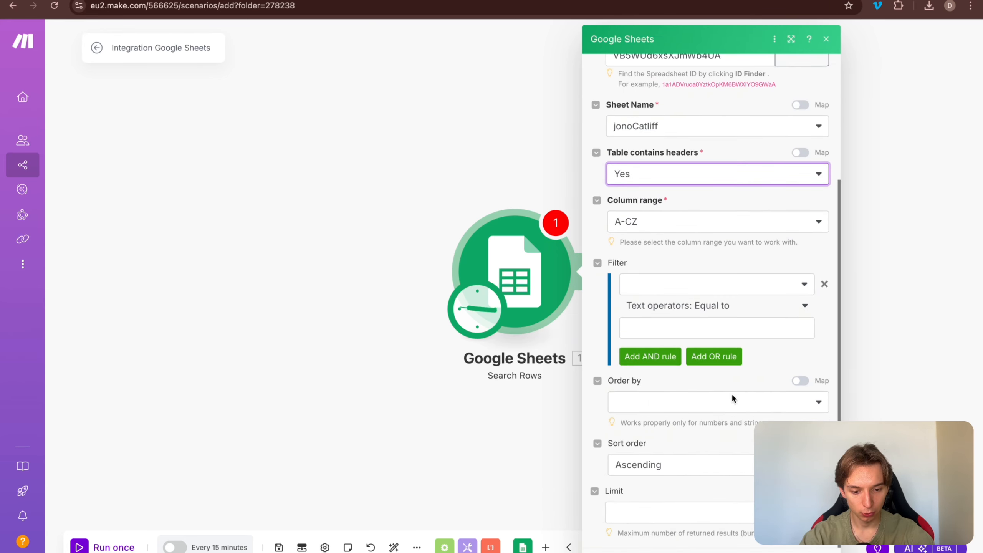
click(309, 0)
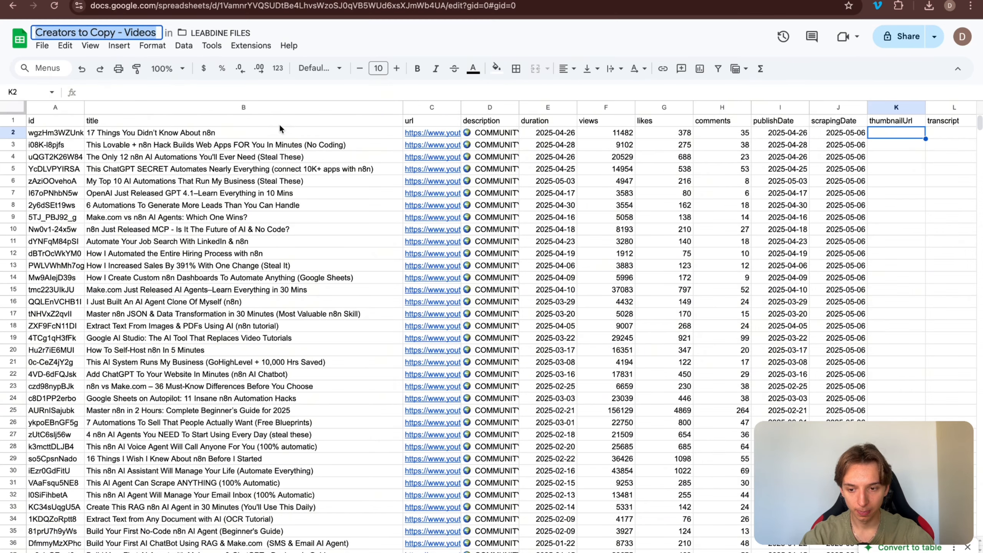
Step: Check the videos sheet's header names and the video link in C2, then filter Search Rows on url (C)
drag(76, 121, 830, 123)
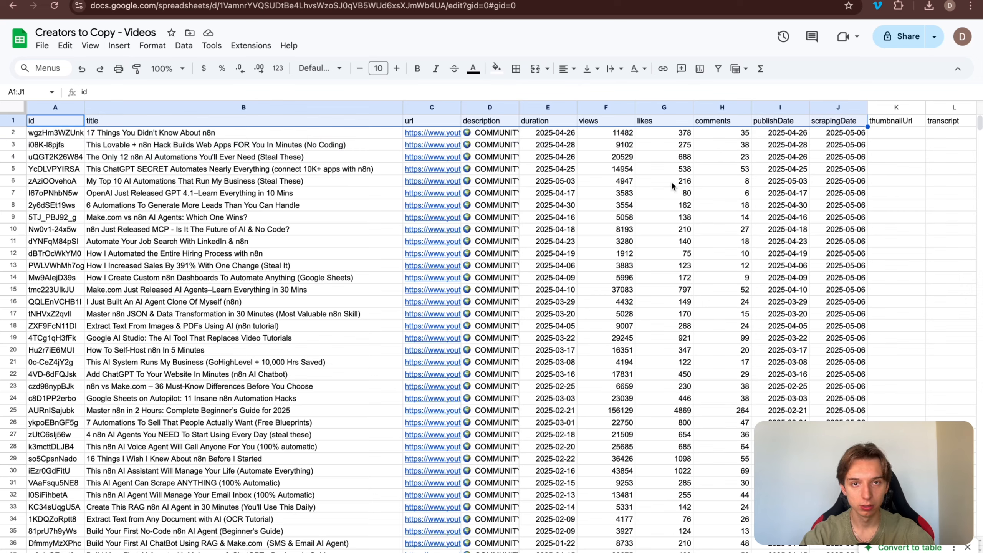
click(430, 132)
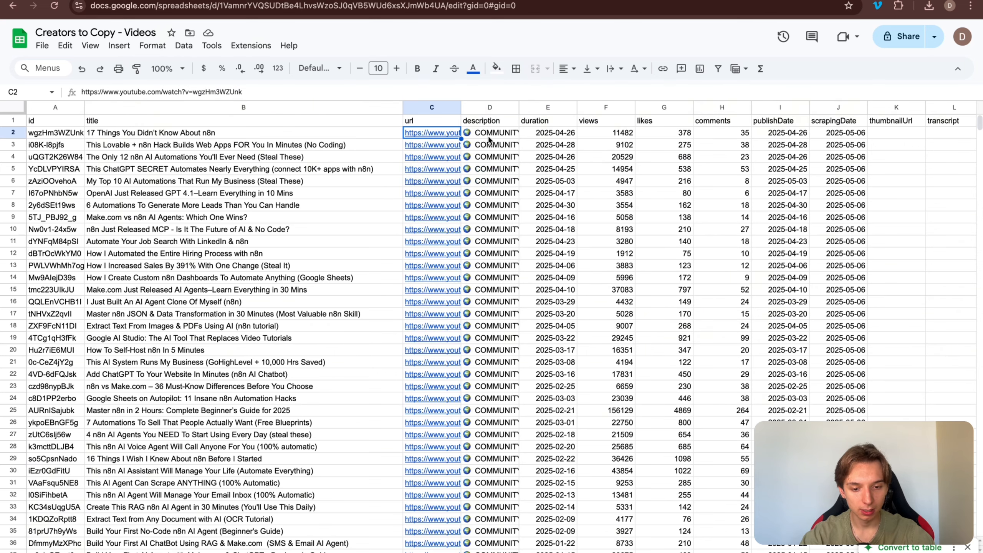
mouse_move(432, 134)
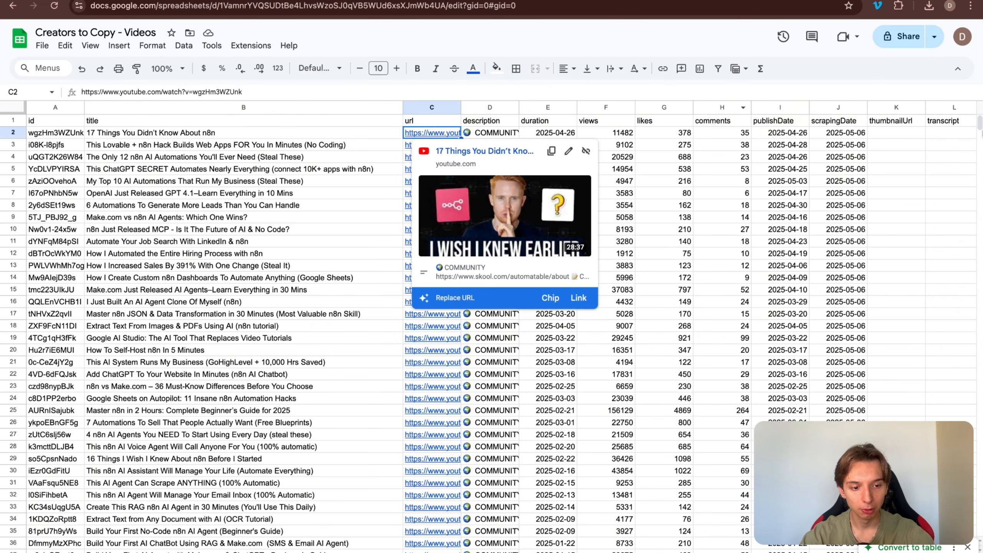
click(876, 134)
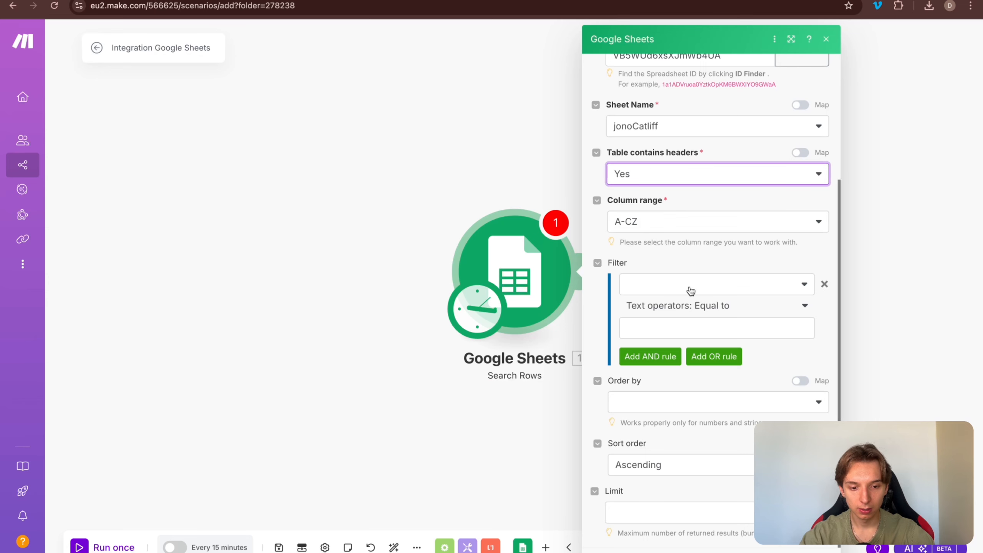
click(653, 285)
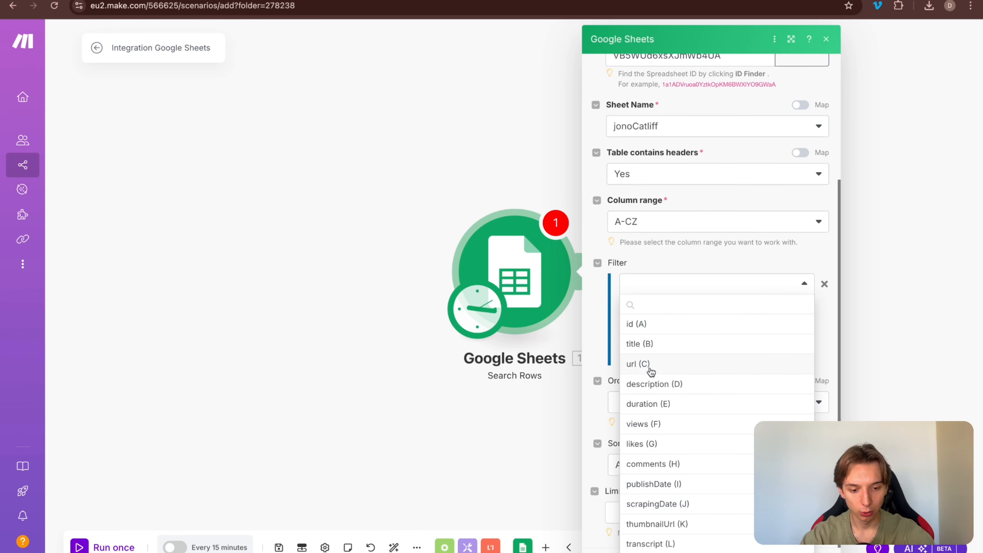
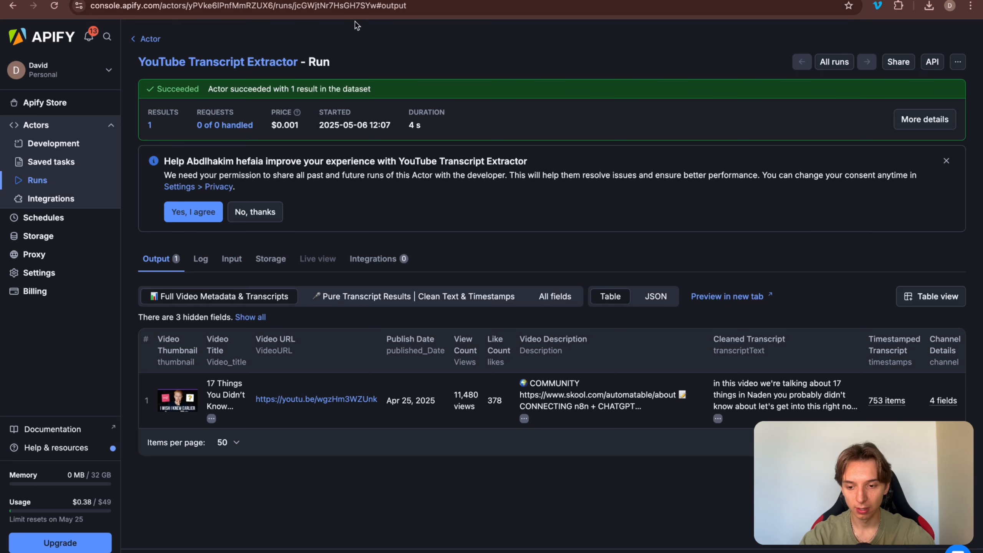
Step: Open the extractor's Input tab and review batch size, batch delay and timestamp settings
click(231, 55)
scroll(180, 269, down, 1)
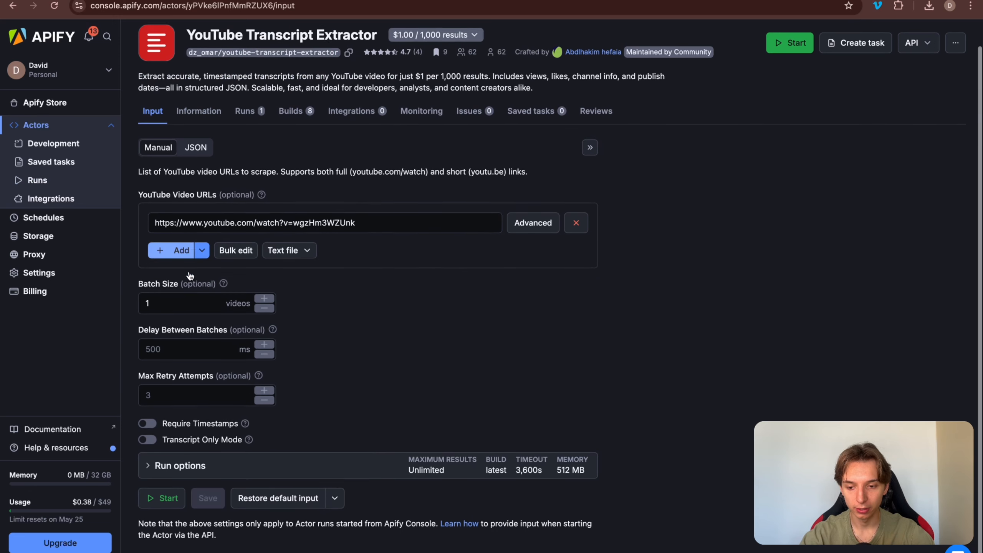
click(184, 302)
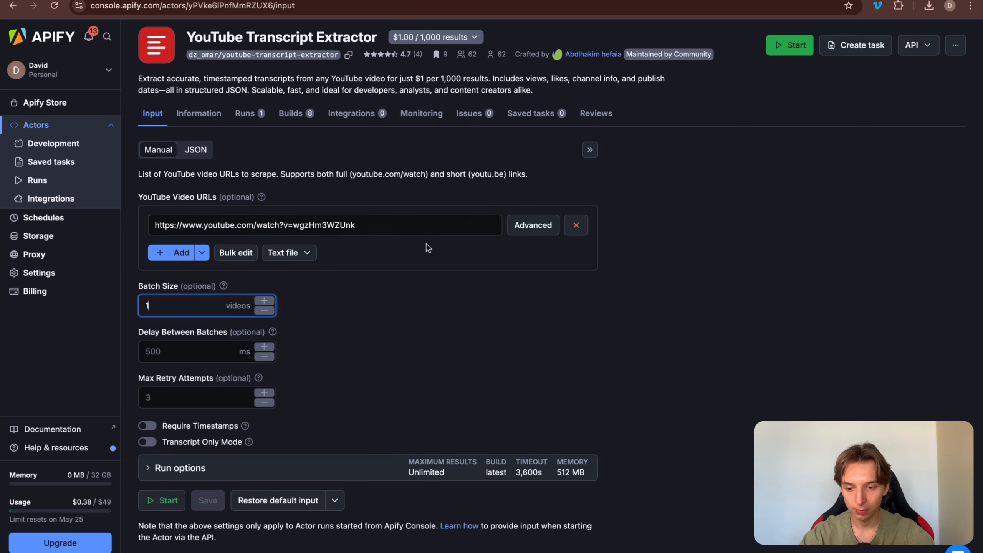
click(212, 346)
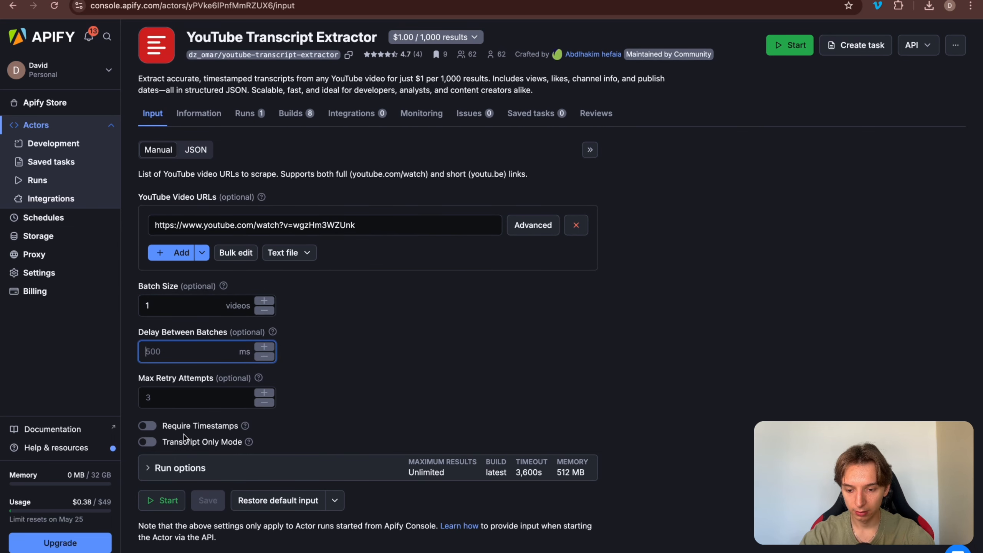
click(208, 433)
click(192, 430)
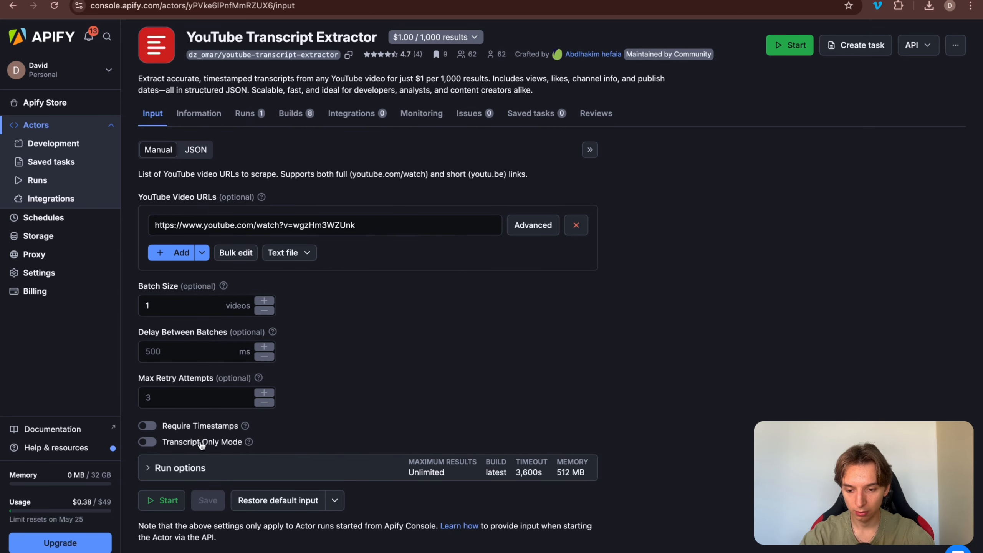
mouse_move(252, 445)
Step: Show the extractor's input as JSON and copy the whole input JSON
click(194, 152)
drag(289, 304, 153, 198)
click(206, 211)
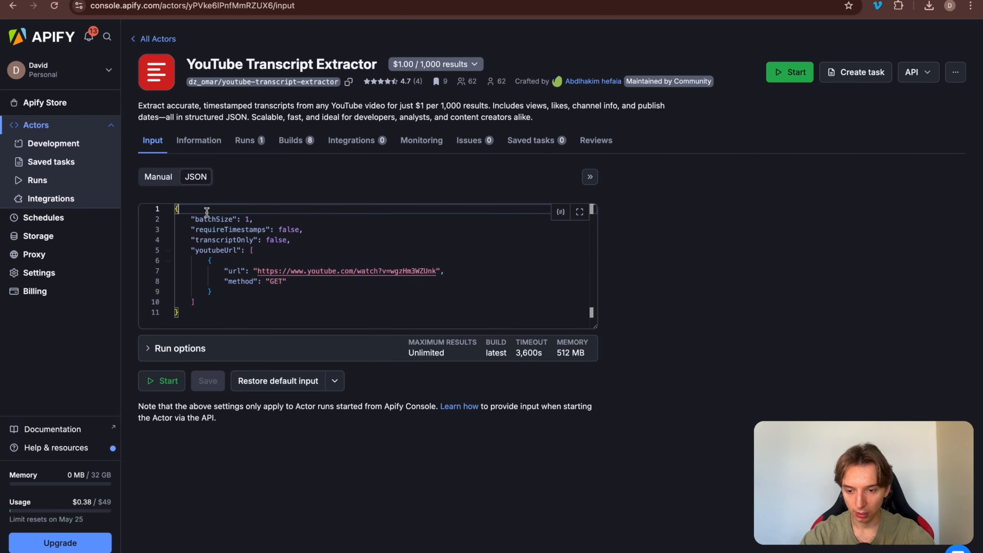
drag(217, 220, 291, 309)
key(super+a)
key(ctrl+c)
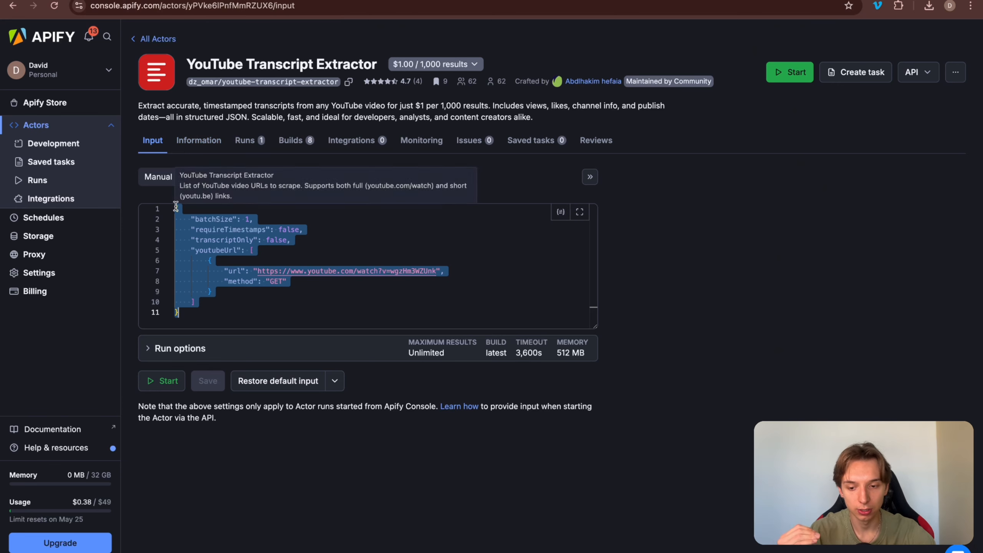
click(157, 176)
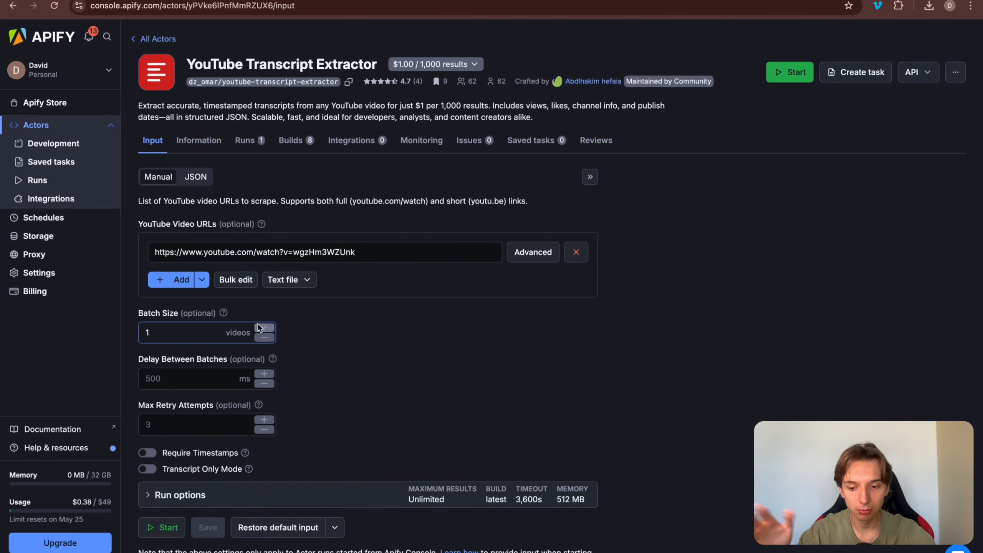
scroll(258, 323, down, 1)
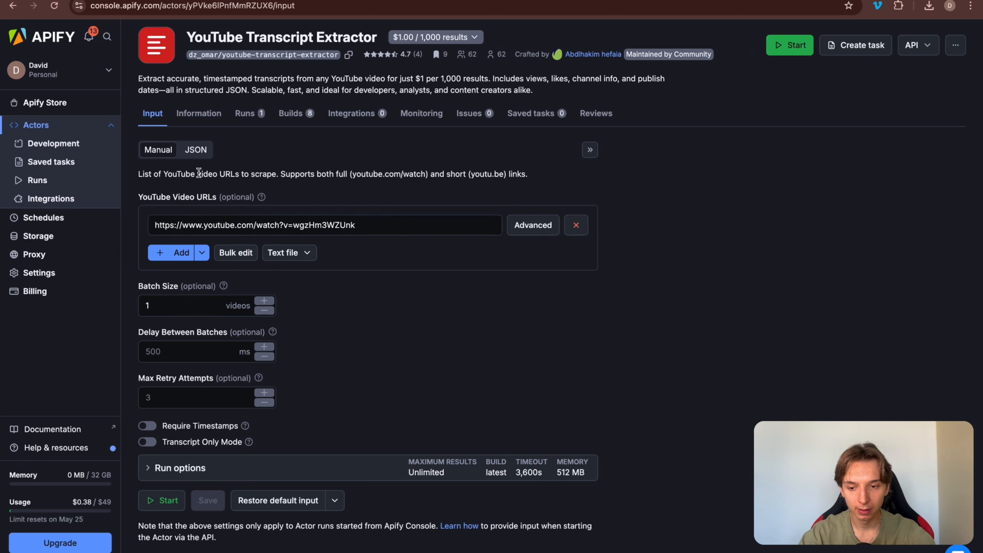
click(190, 150)
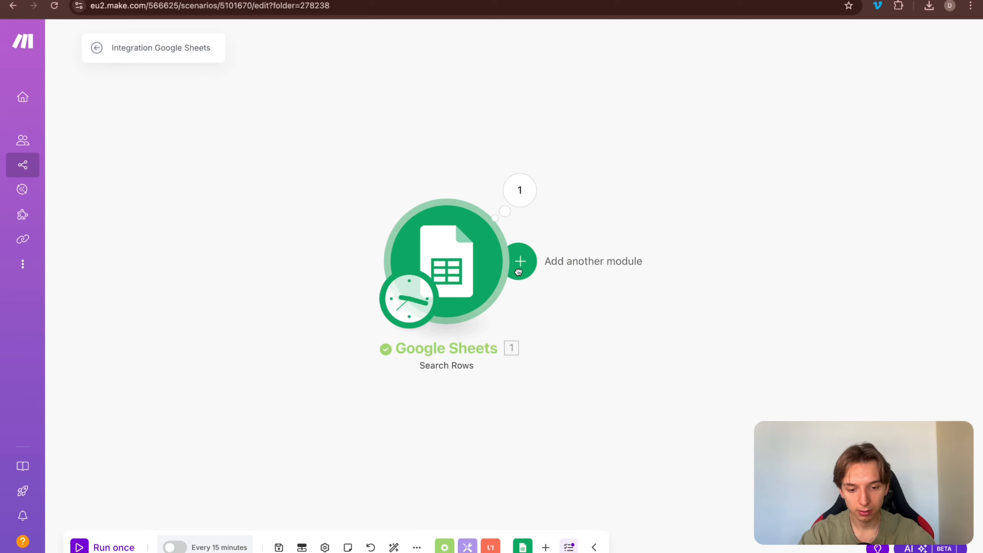
Step: Add an Apify Run an Actor module using the YouTube Transcript Extractor actor
click(516, 261)
text(apify)
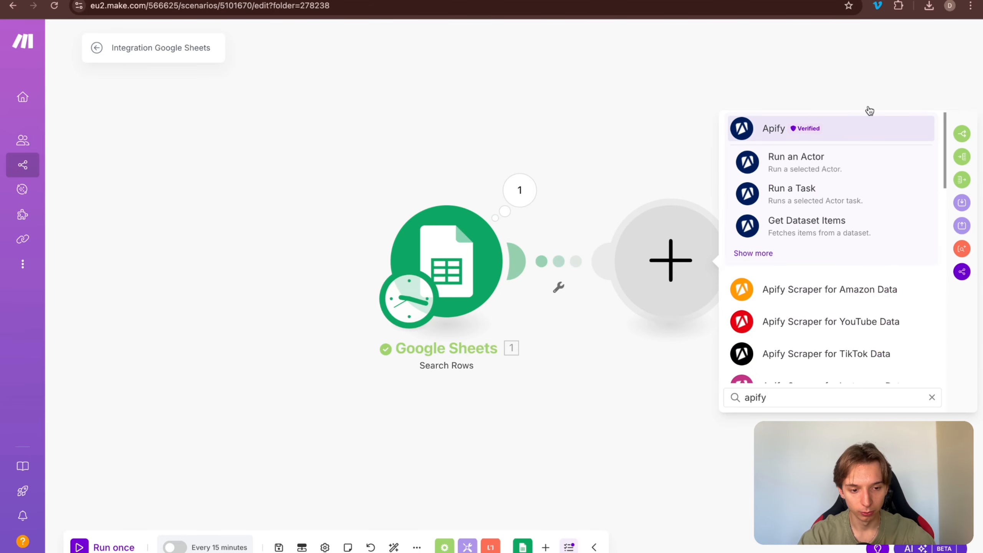
click(834, 151)
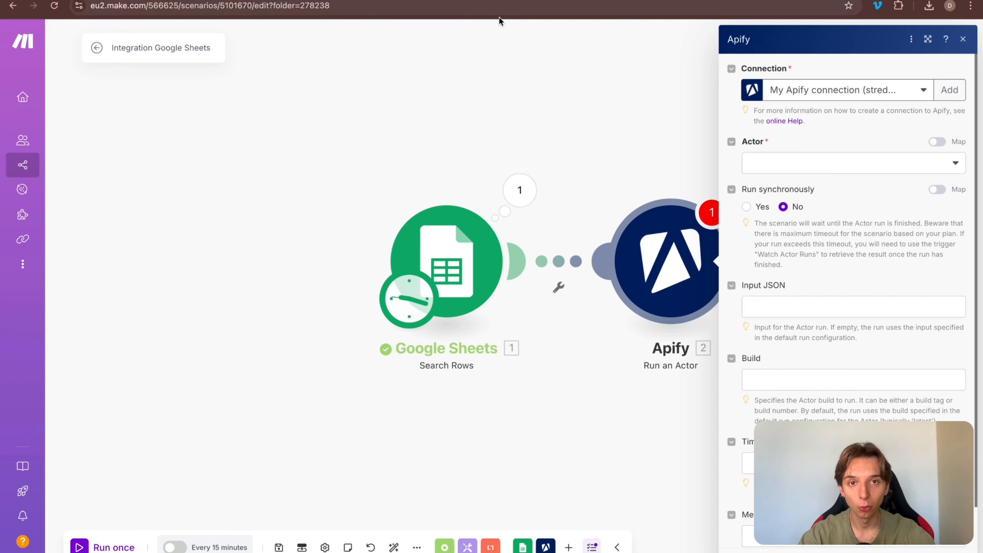
click(795, 170)
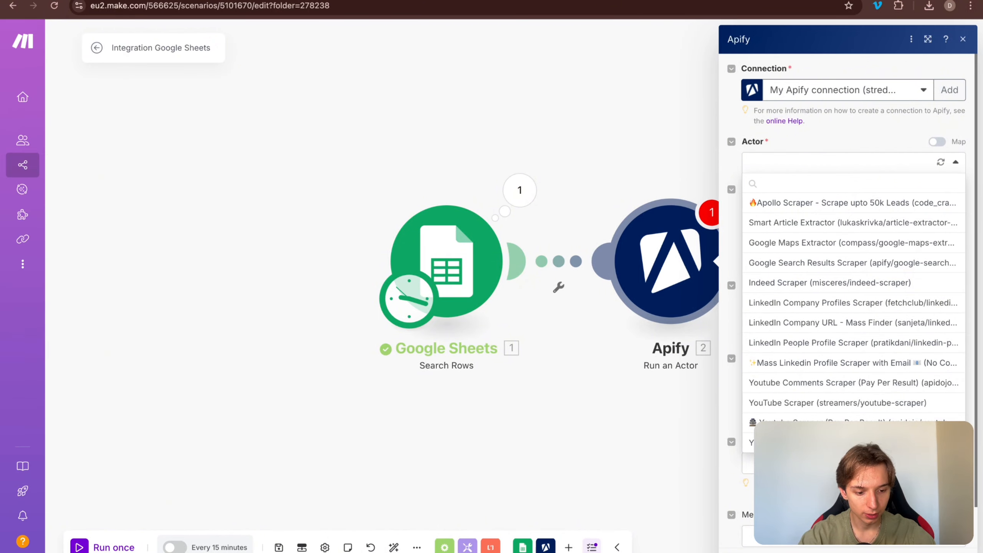
click(773, 442)
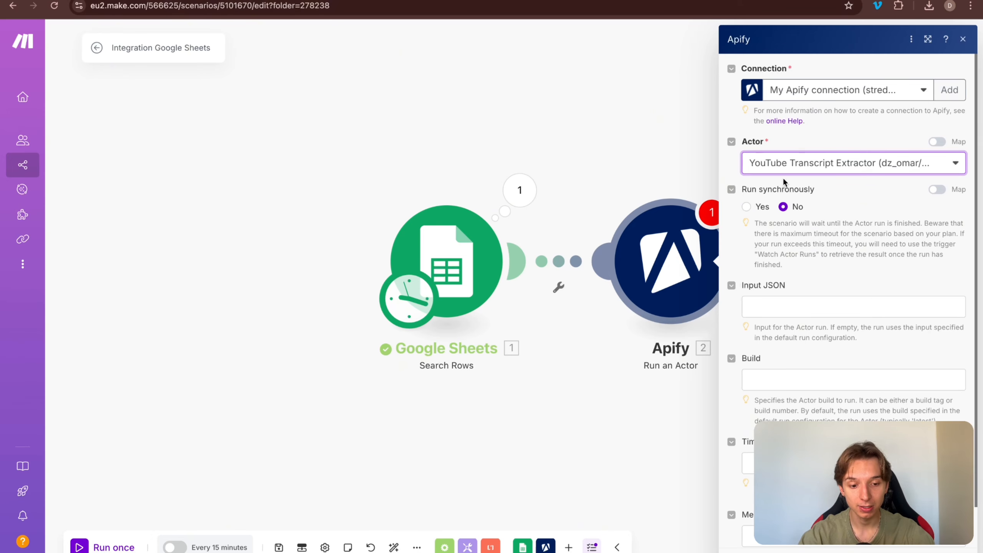
Step: Paste the copied input JSON, replace its hard-coded URL with the sheet's url (C), and confirm
scroll(783, 182, down, 1)
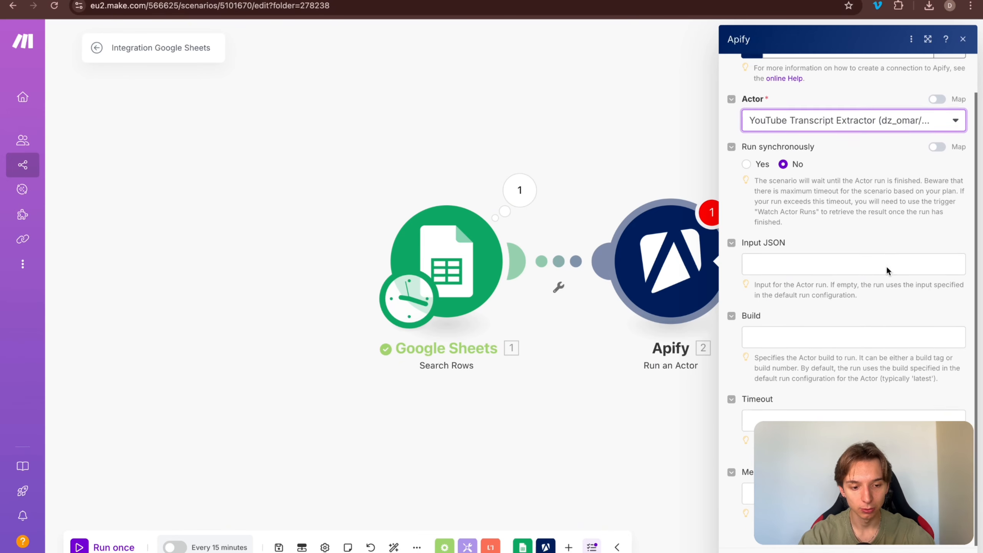
click(836, 263)
key(ctrl+v)
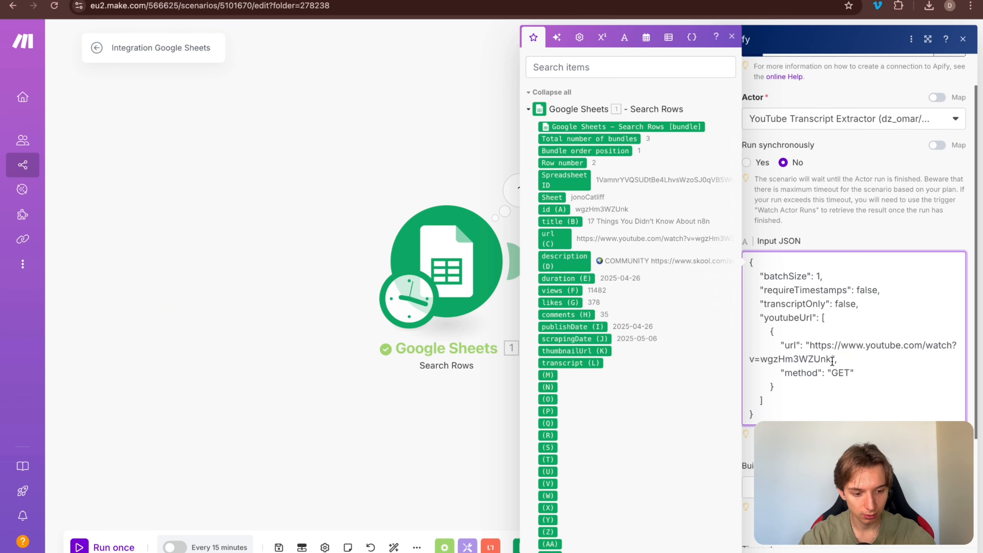
drag(832, 358, 809, 345)
key(BackSpace)
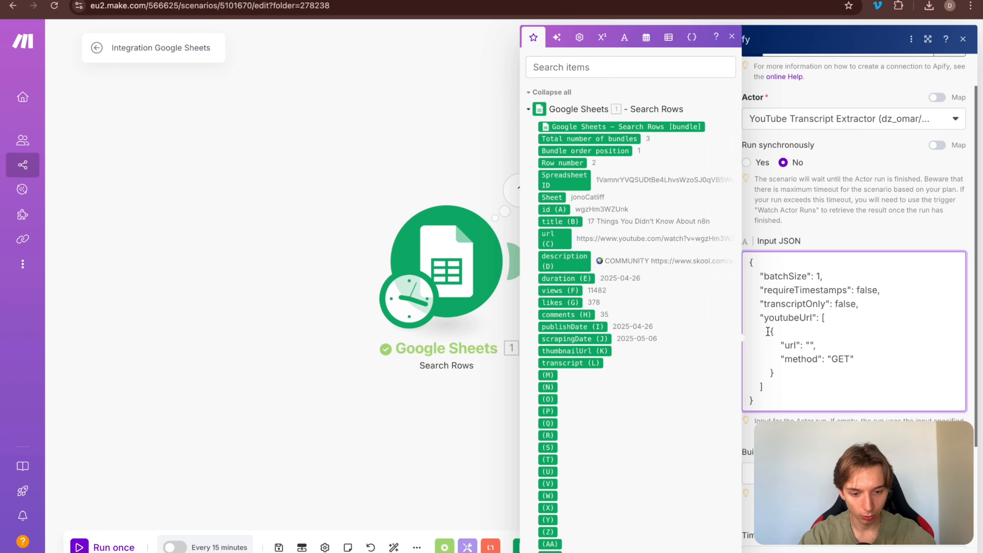
click(555, 240)
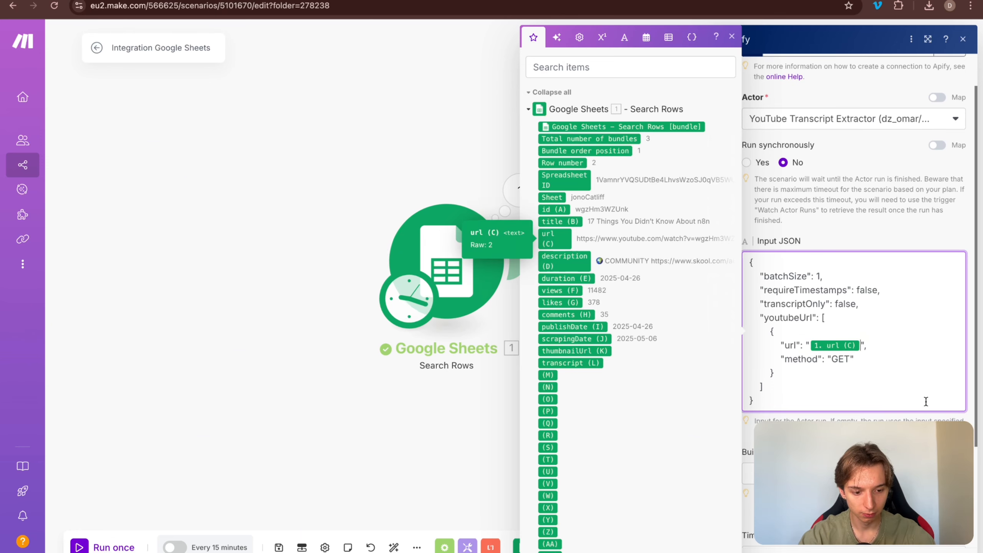
click(871, 386)
scroll(825, 403, down, 4)
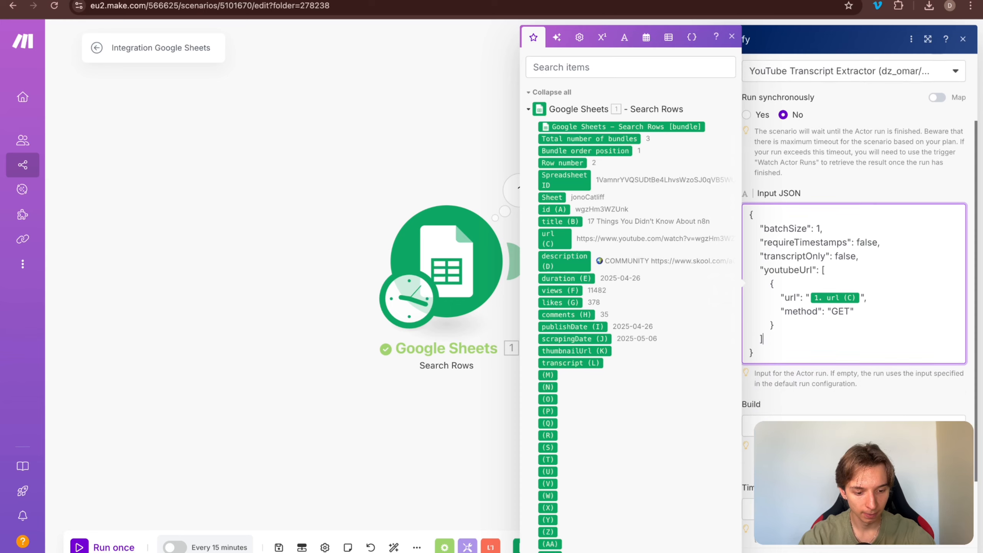
click(822, 403)
click(951, 552)
drag(781, 456, 646, 454)
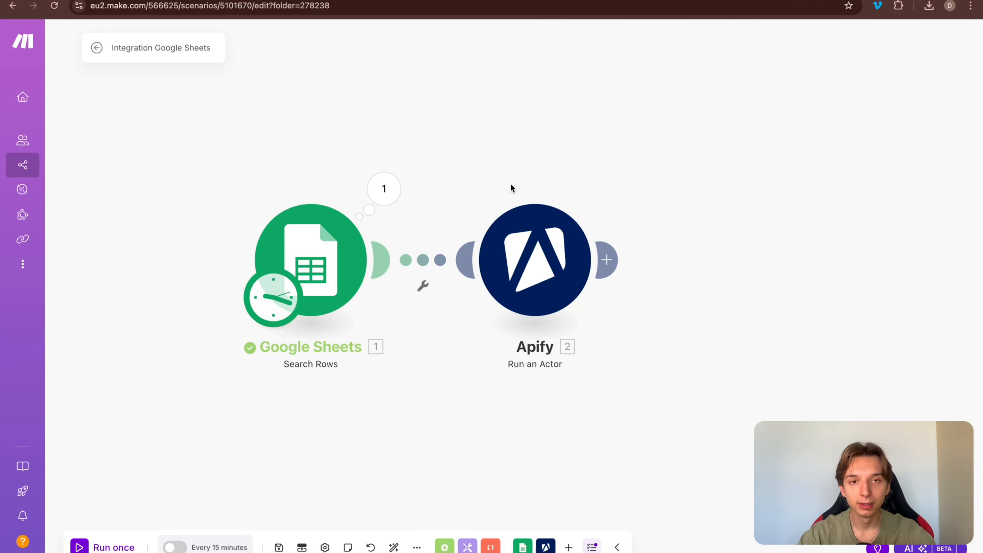
Step: Add an Apify Get Dataset Items module after Run an Actor
click(606, 259)
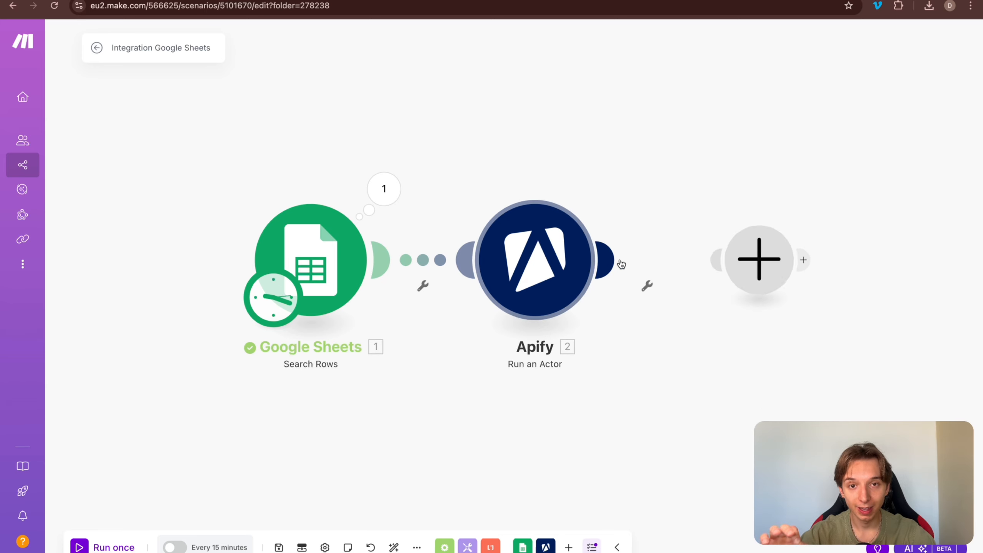
click(517, 199)
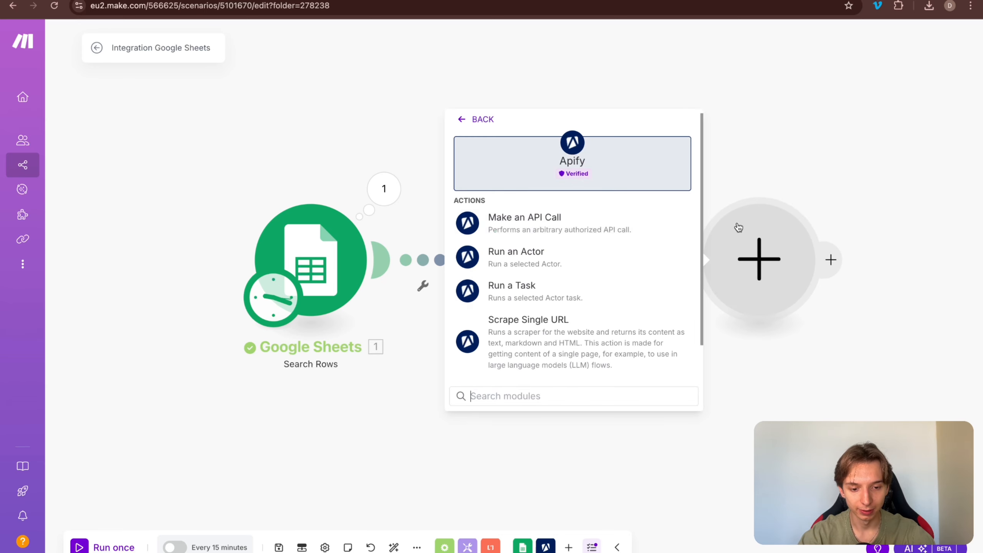
scroll(567, 282, down, 1)
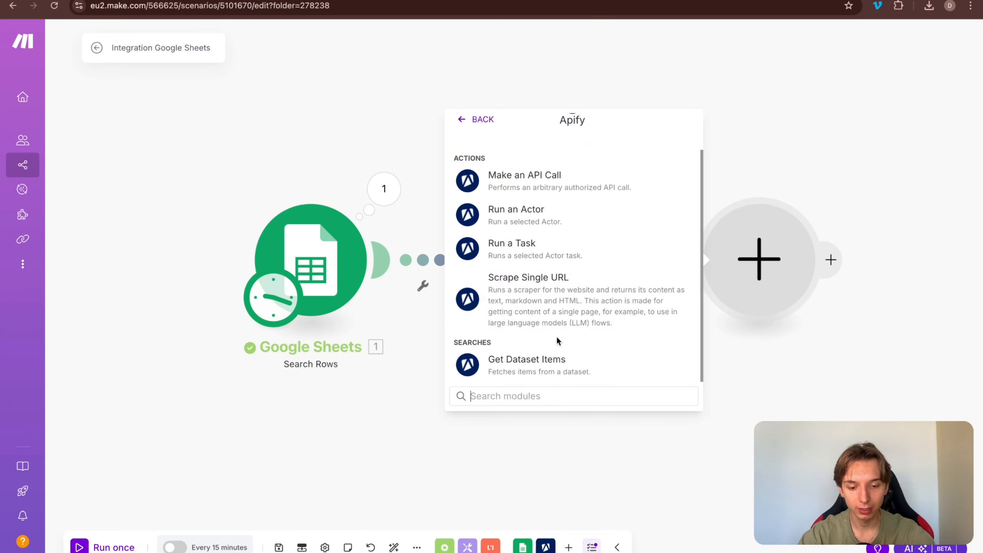
click(551, 359)
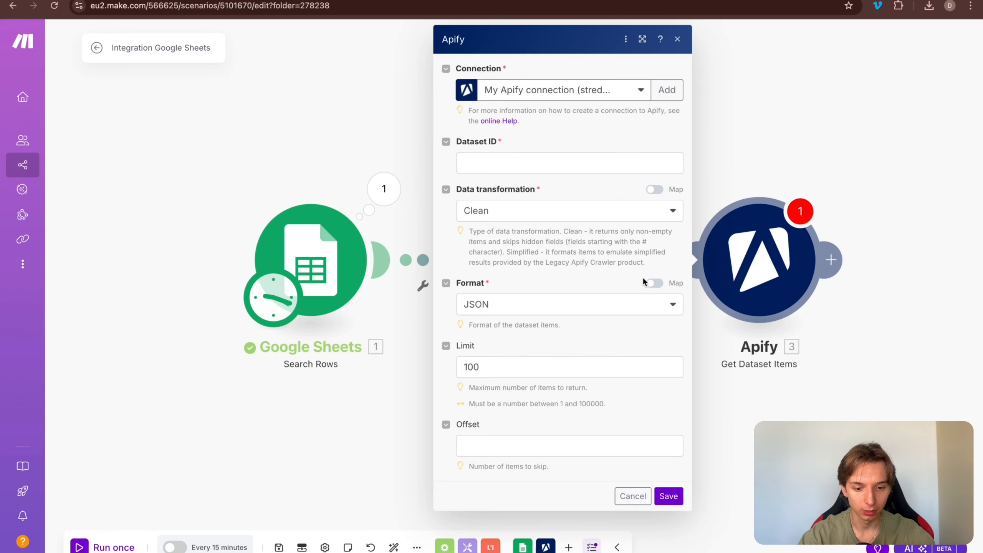
Step: Map the run's defaultDatasetId into Dataset ID, set Limit to 10, and save
click(477, 167)
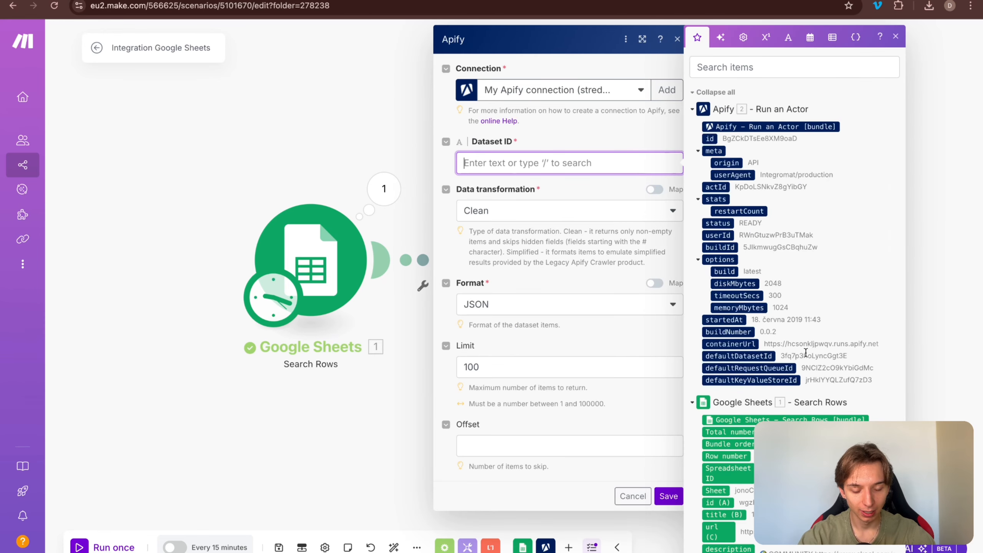
click(761, 356)
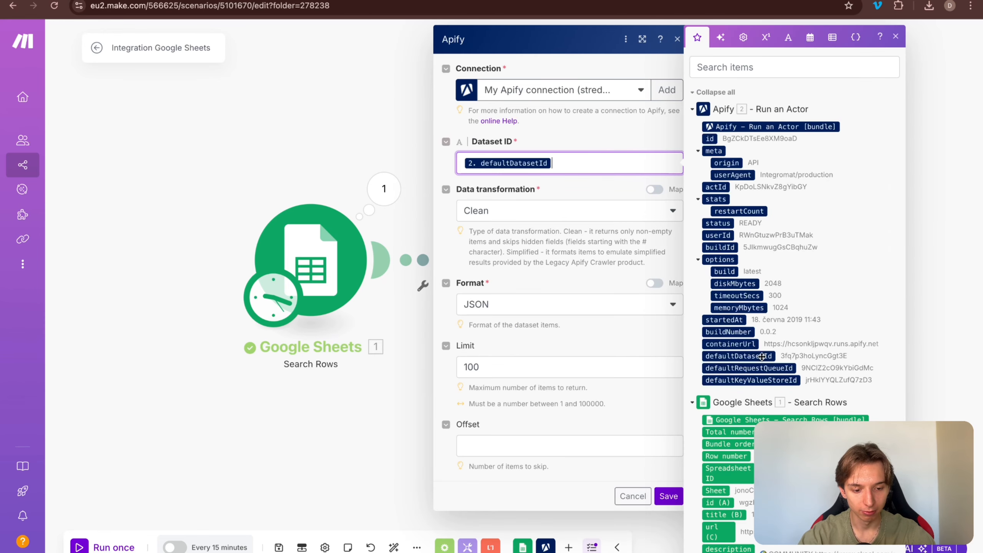
click(577, 285)
double_click(514, 365)
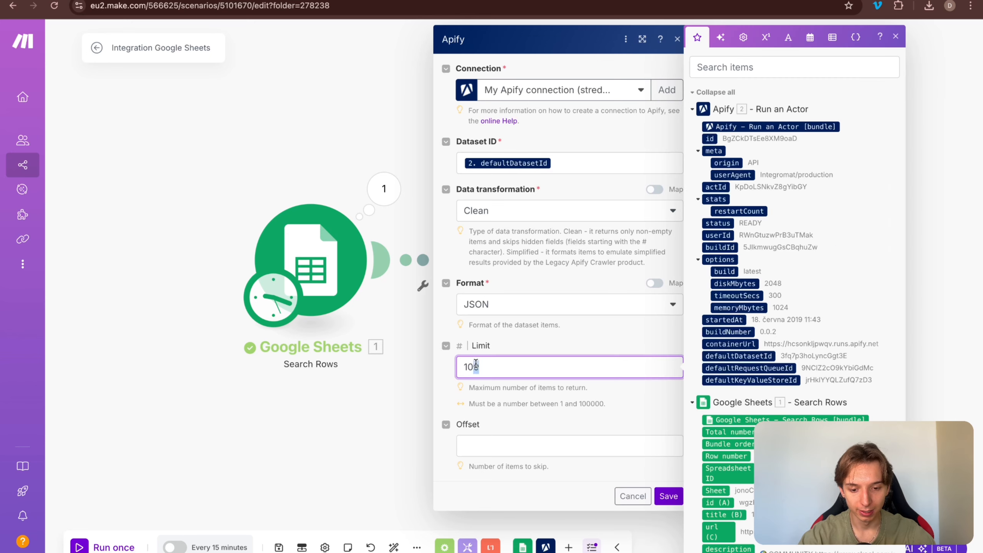
double_click(556, 367)
text(10)
click(669, 496)
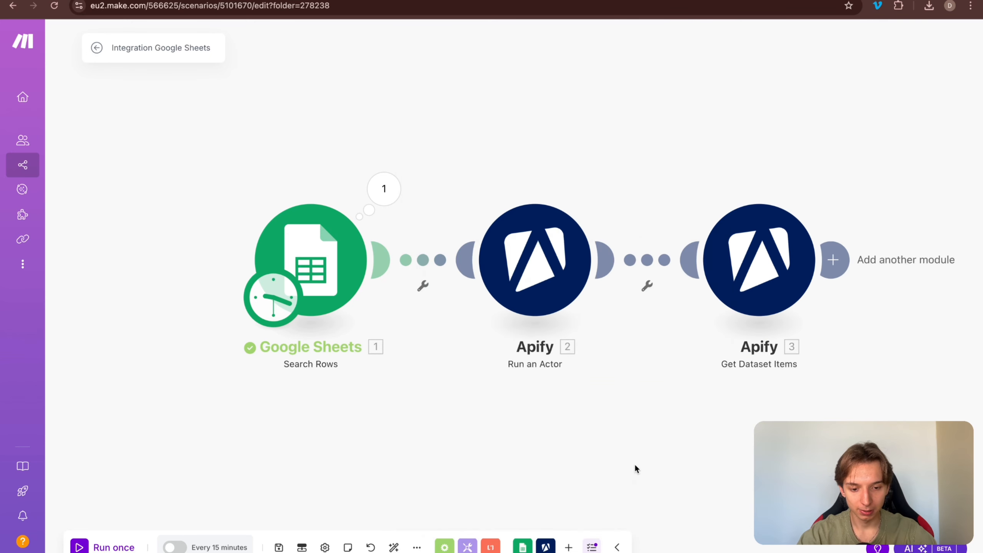
drag(636, 472, 439, 443)
Step: Rename the Google Sheets module to 'Find Youtube Videos'
scroll(449, 454, left, 5)
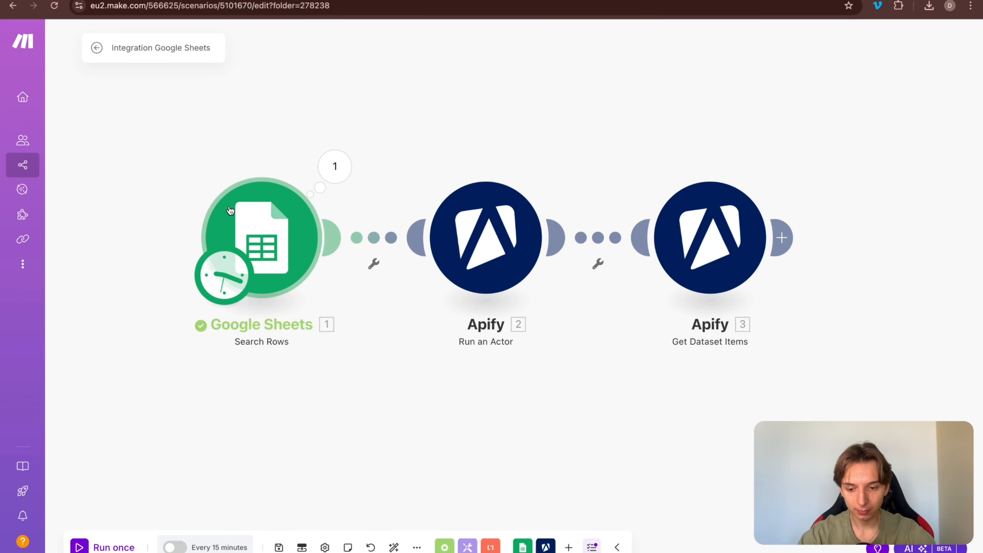
right_click(277, 243)
click(329, 326)
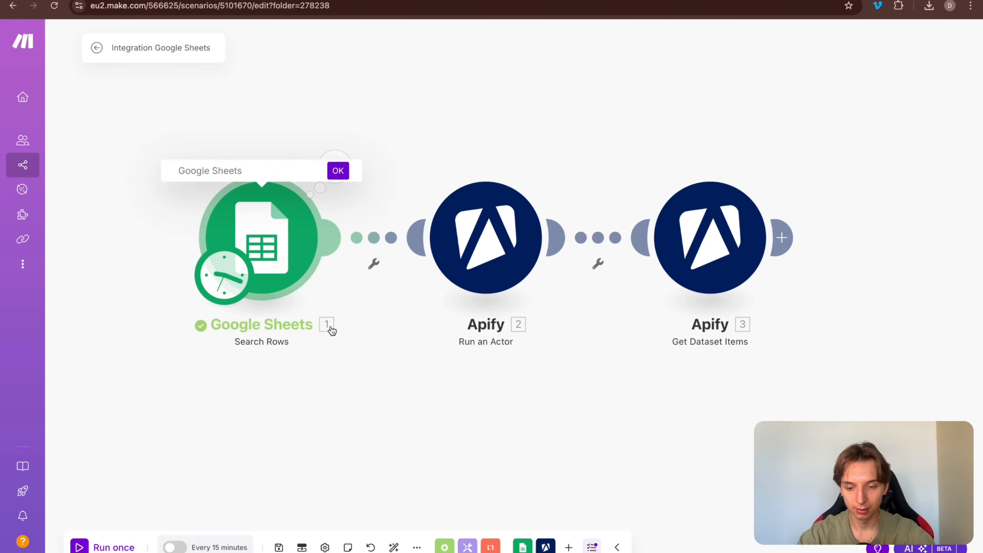
text(Find Youtube Videos)
key(Return)
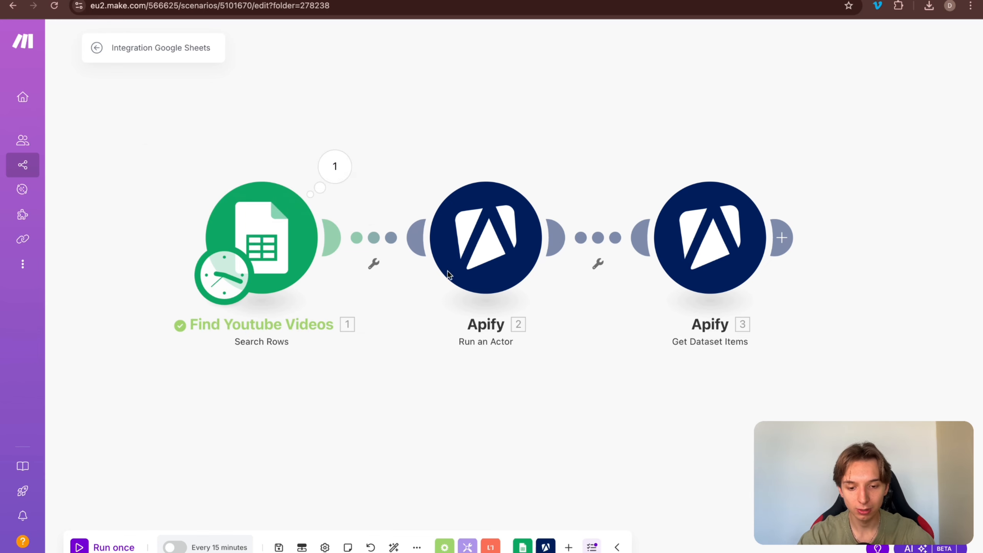
Step: Rename the Run an Actor module to 'Get Transcript'
right_click(507, 254)
click(575, 322)
text(Get Tea)
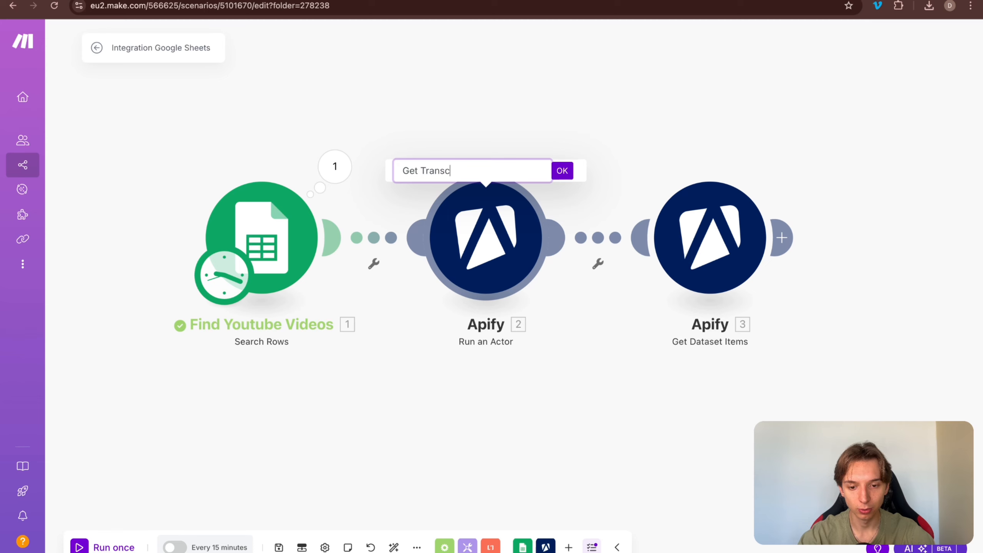
key(Return)
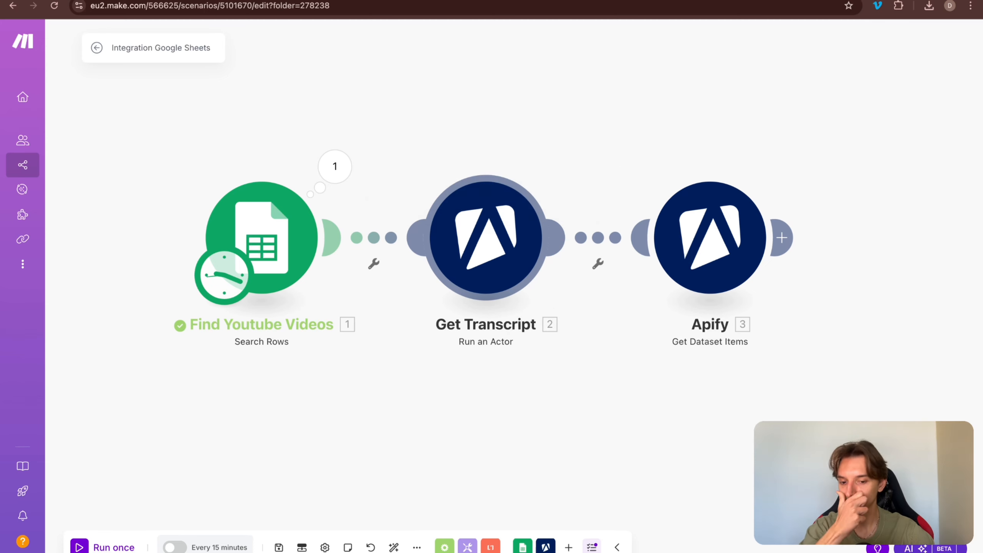
Step: Rename the Get Dataset Items module to 'Get Data'
right_click(725, 260)
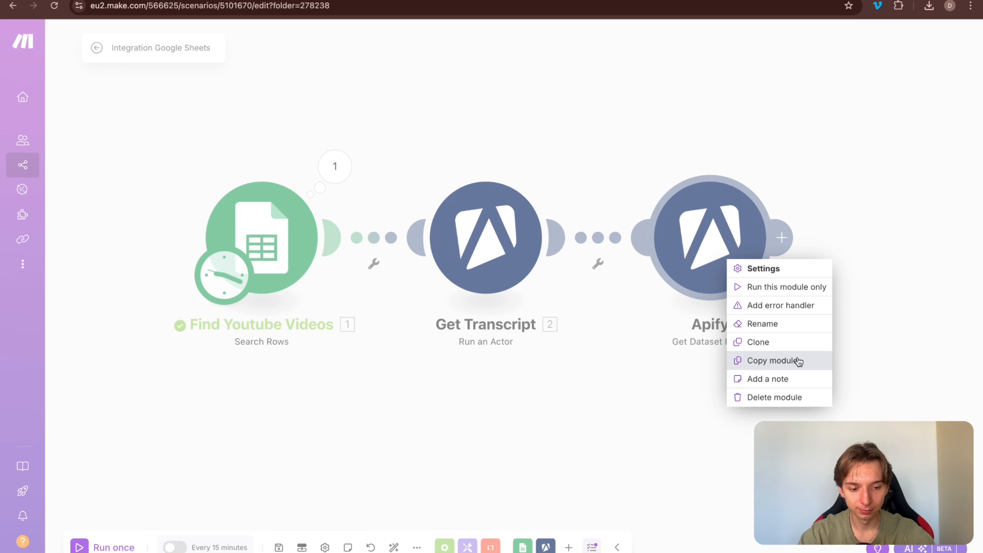
click(778, 324)
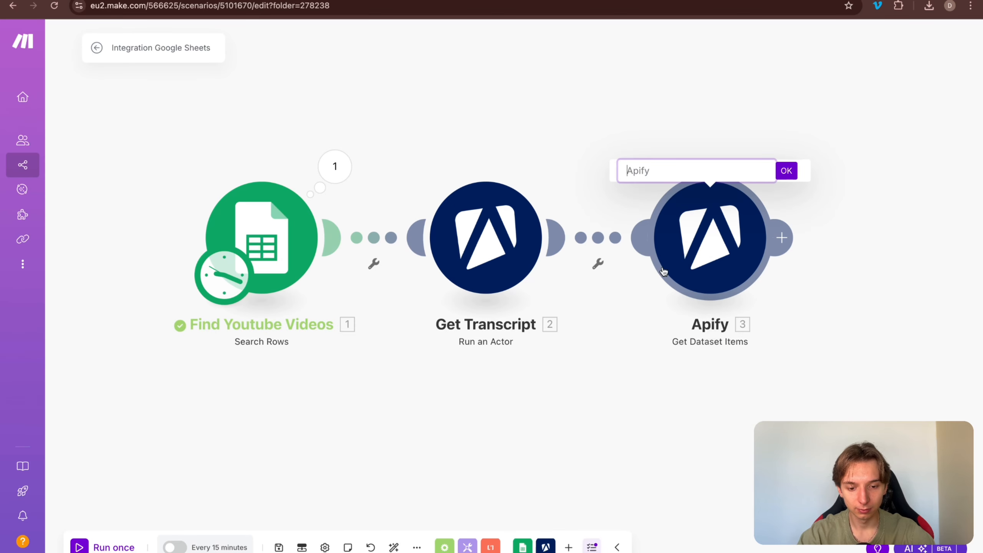
text(Get Da)
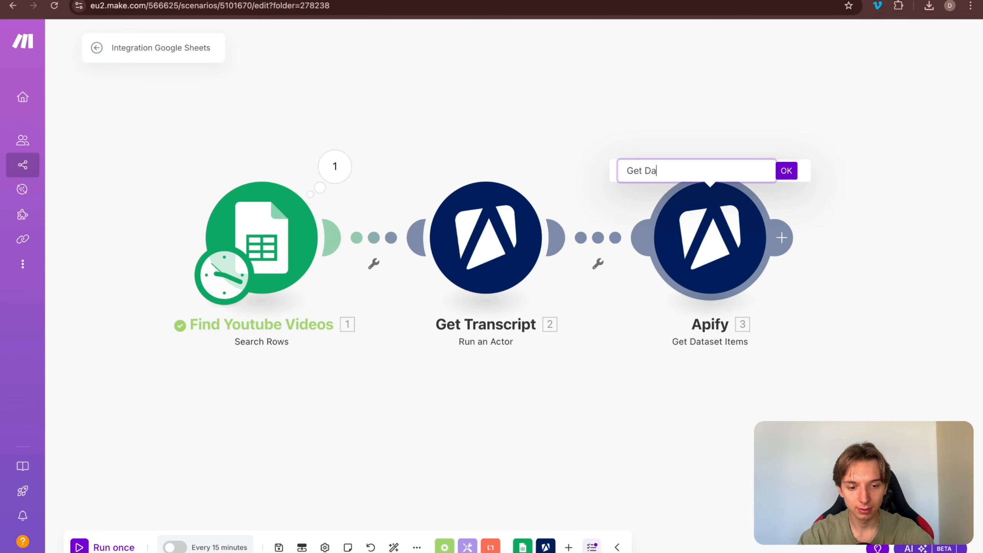
text(ta)
key(Return)
drag(855, 343, 688, 346)
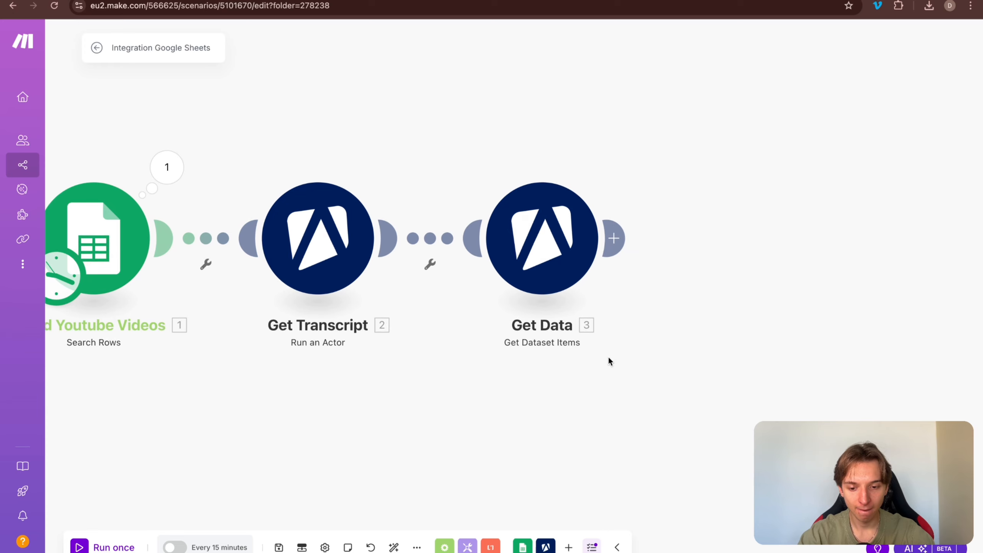
drag(608, 357, 783, 355)
Step: Limit the Find Youtube Videos search to 1 row
click(285, 231)
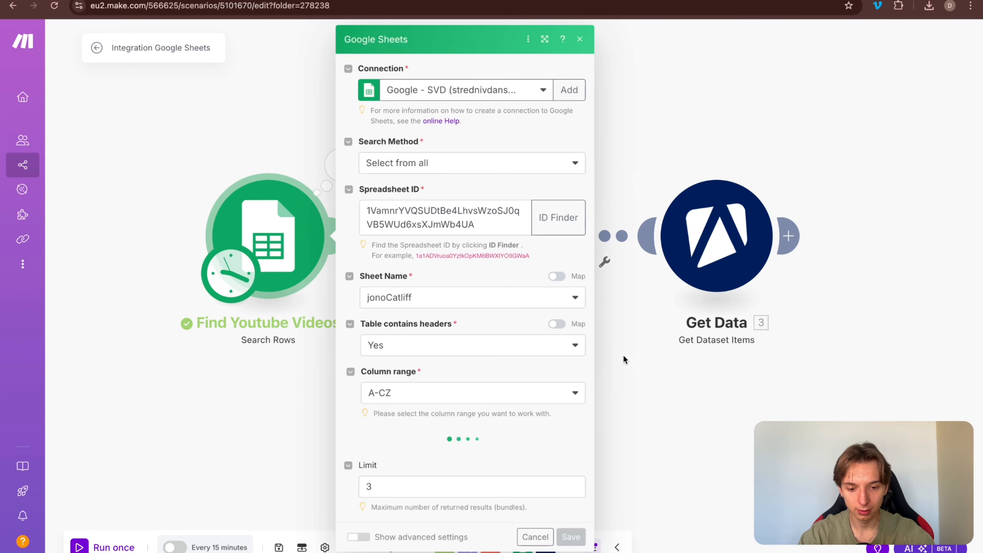
double_click(377, 487)
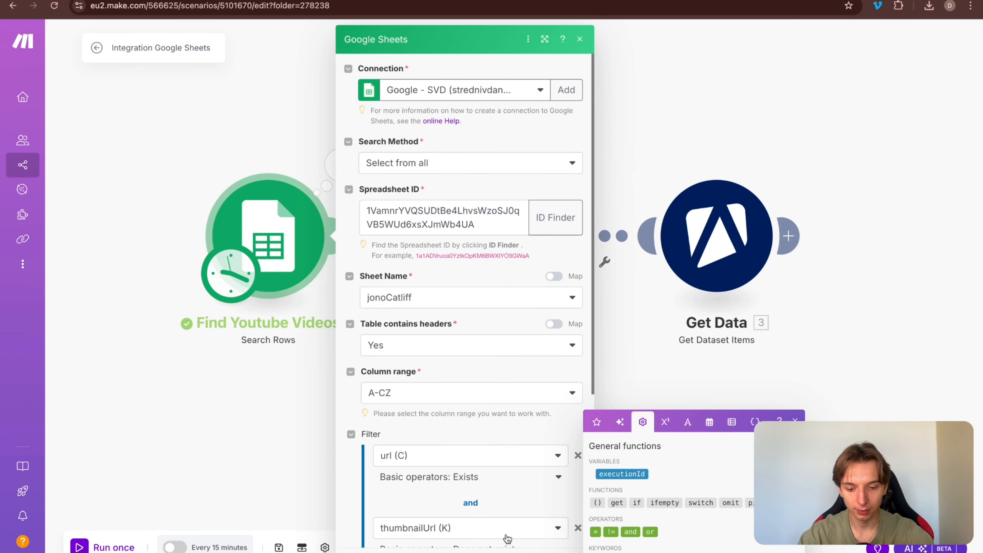
scroll(481, 468, down, 6)
key(Return)
drag(515, 476, 427, 472)
Step: Run the scenario once and check the Get Data and Get Transcript outputs
key(super+Return)
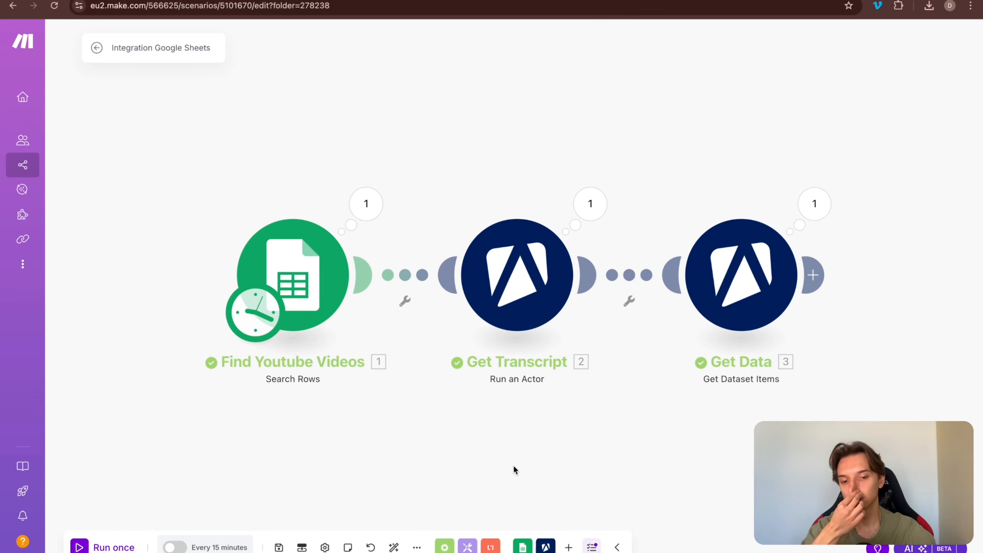
click(787, 211)
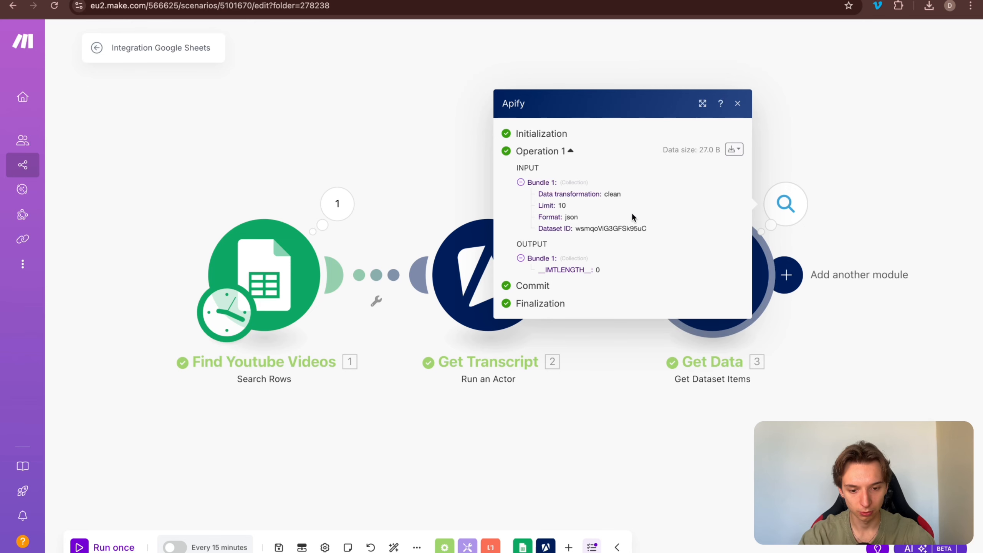
click(585, 334)
click(561, 203)
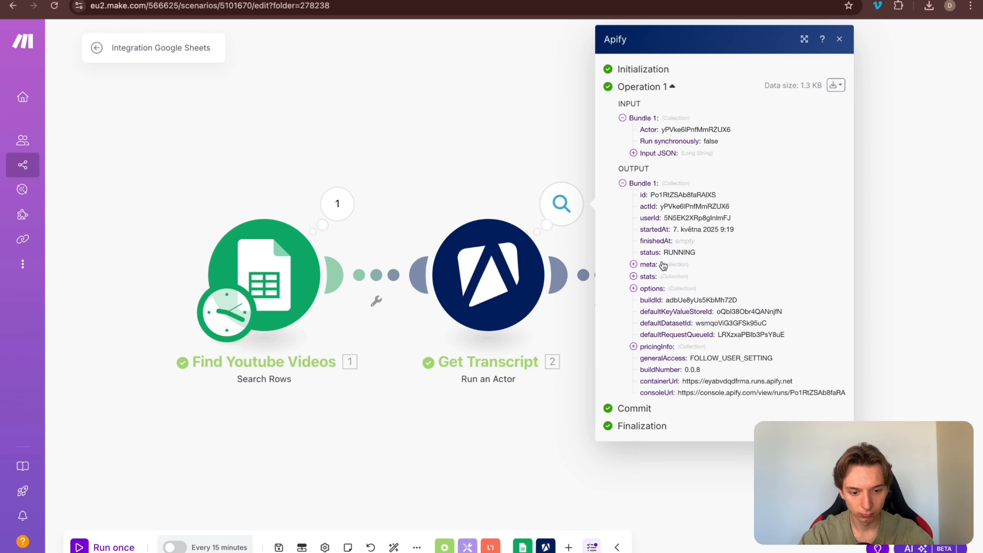
click(442, 226)
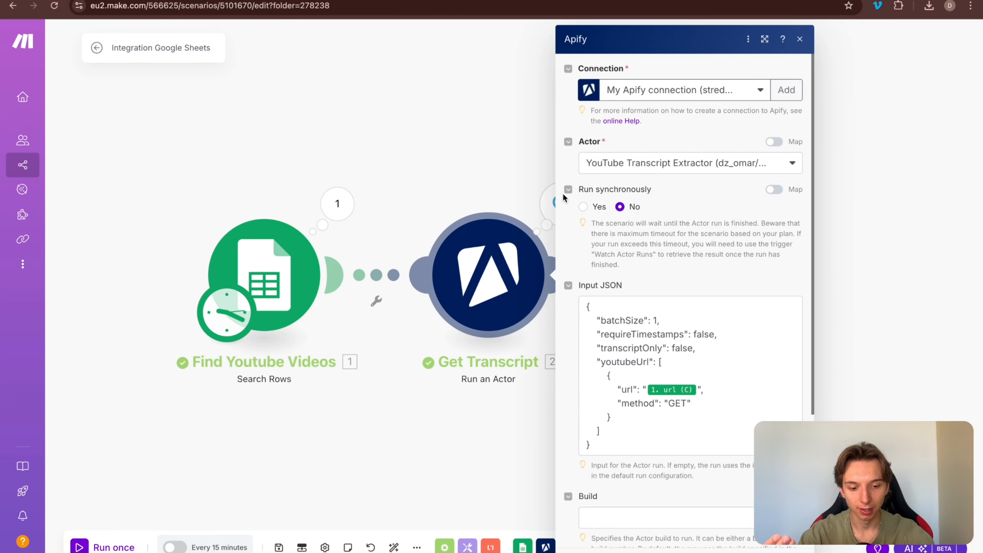
Step: Set Get Transcript's Run synchronously to Yes, then save and rerun the scenario
click(605, 207)
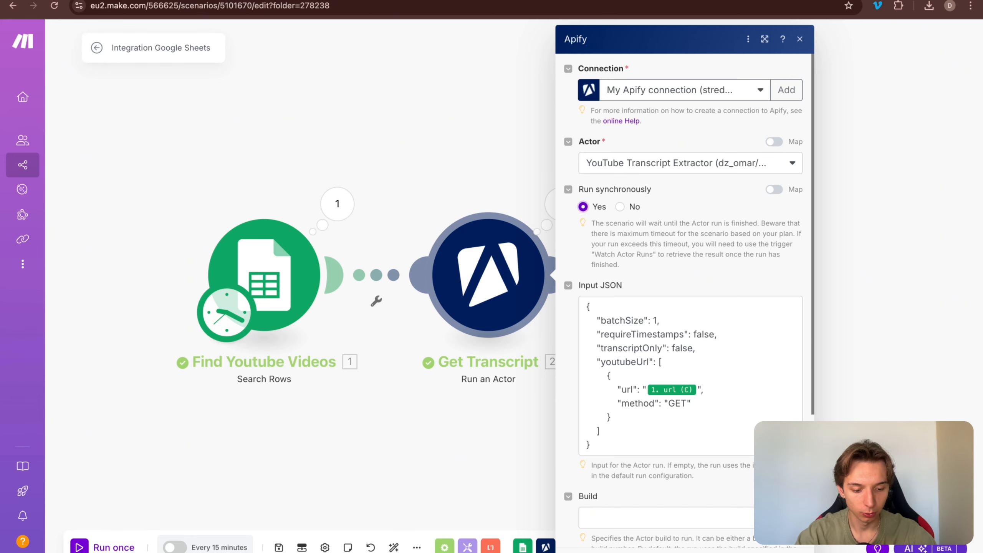
click(788, 551)
drag(611, 405, 578, 401)
key(super+s)
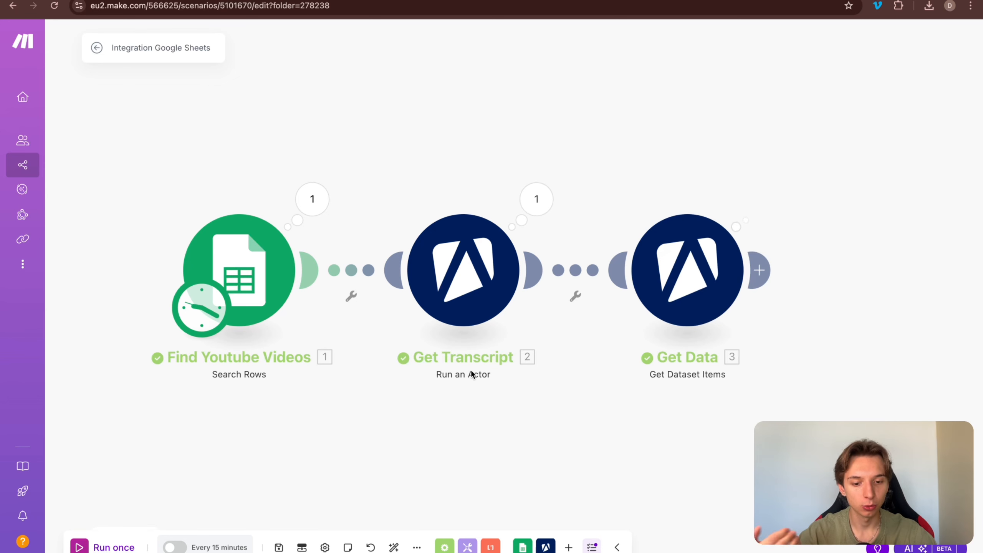
Step: Copy the thumbnail URL from Get Data's output and preview the image in a new tab
drag(538, 410, 511, 410)
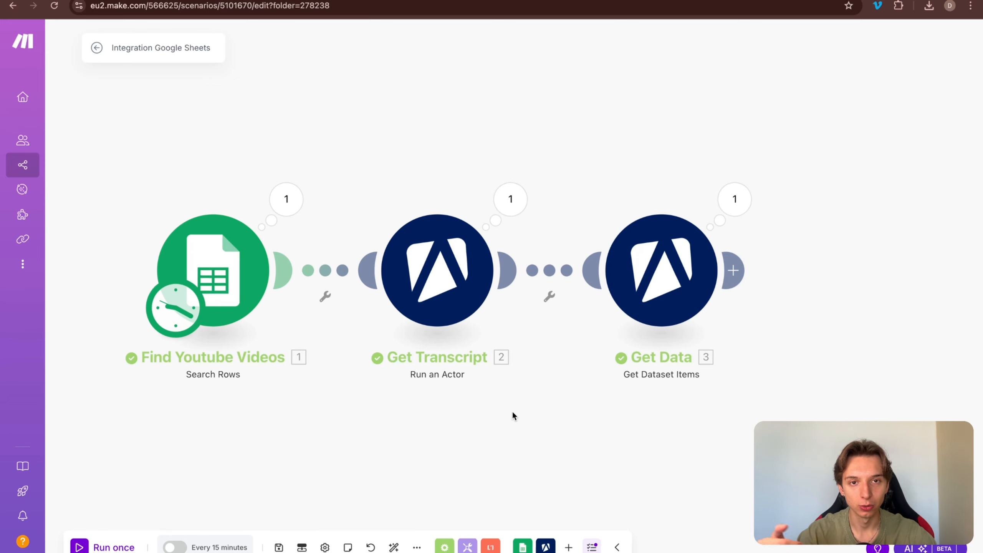
click(736, 199)
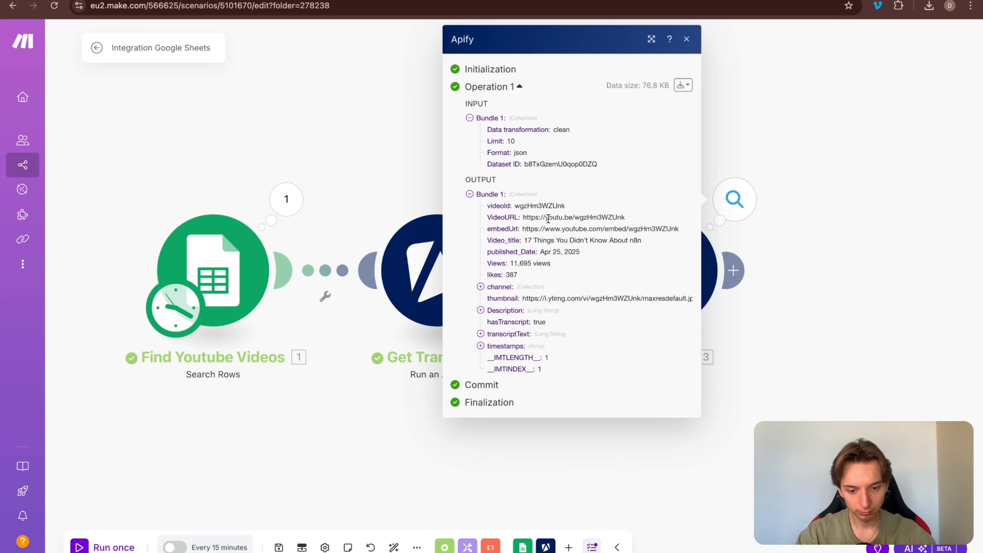
triple_click(534, 295)
key(ctrl+c)
key(ctrl+t)
key(ctrl+v)
key(Return)
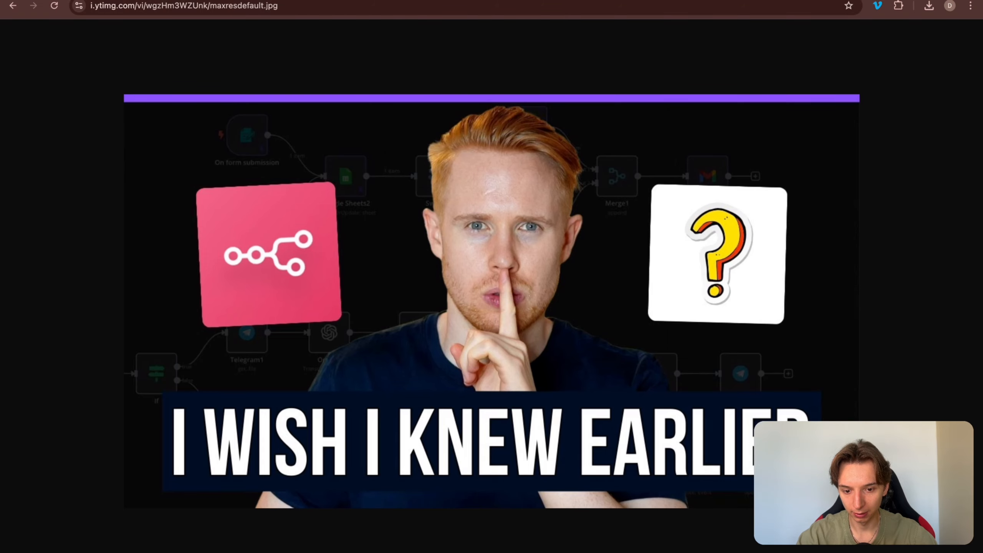
drag(570, 174, 701, 194)
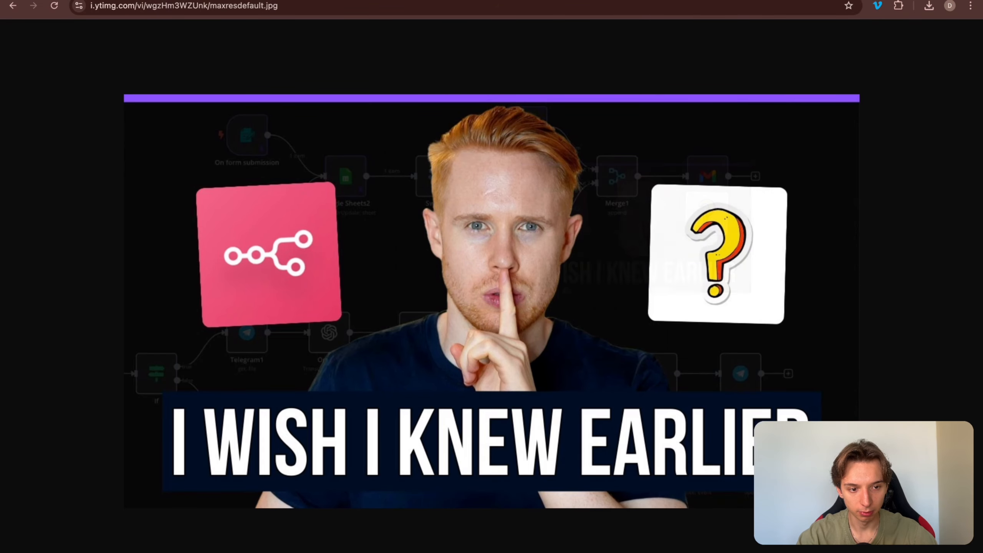
key(super+w)
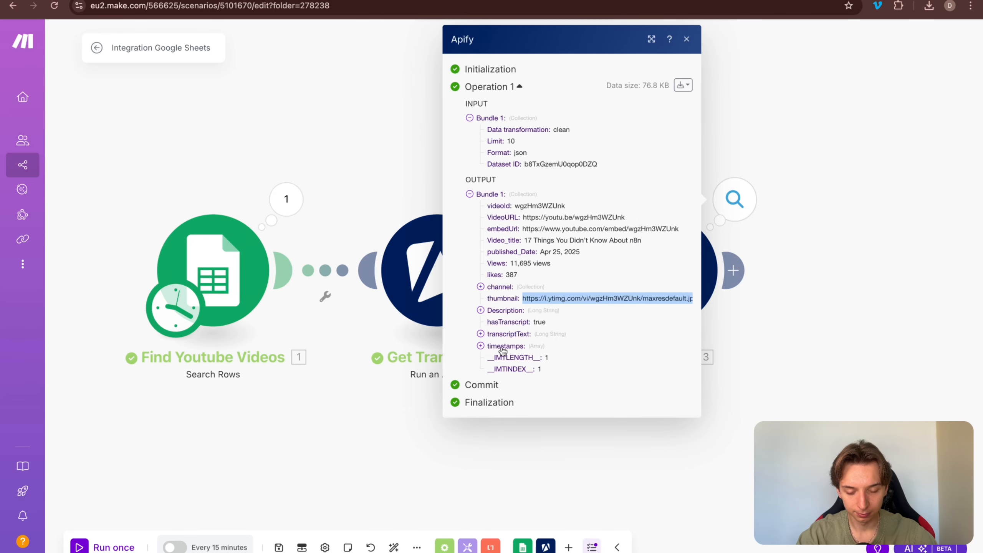
Step: Check the transcriptText in Get Data's output, then go to the Google Drive folder
click(515, 336)
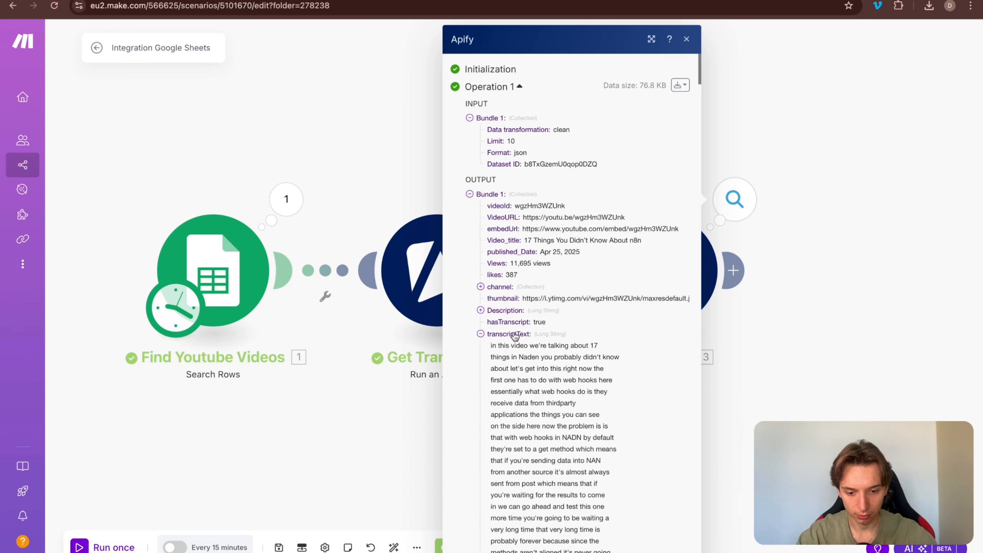
click(515, 335)
click(884, 366)
drag(862, 367, 619, 366)
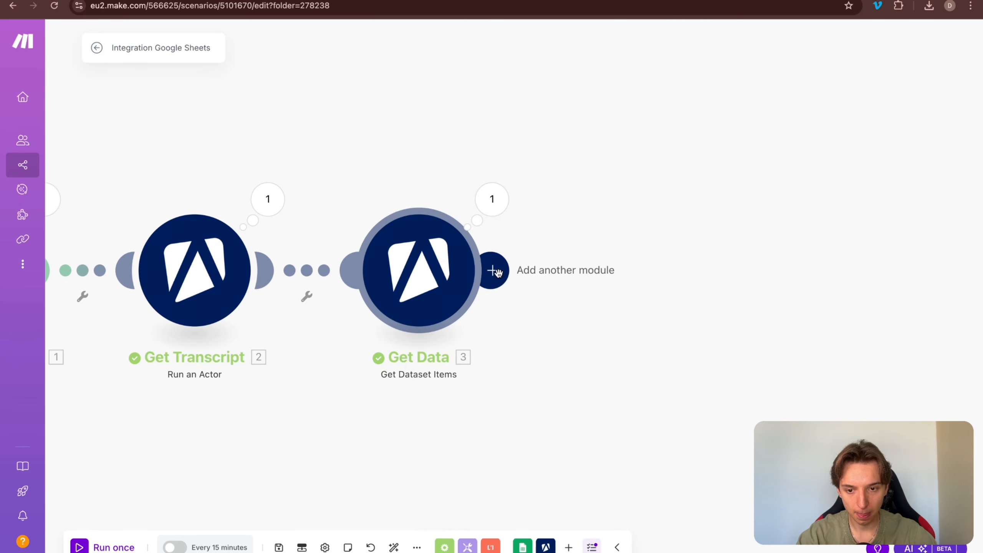
click(541, 0)
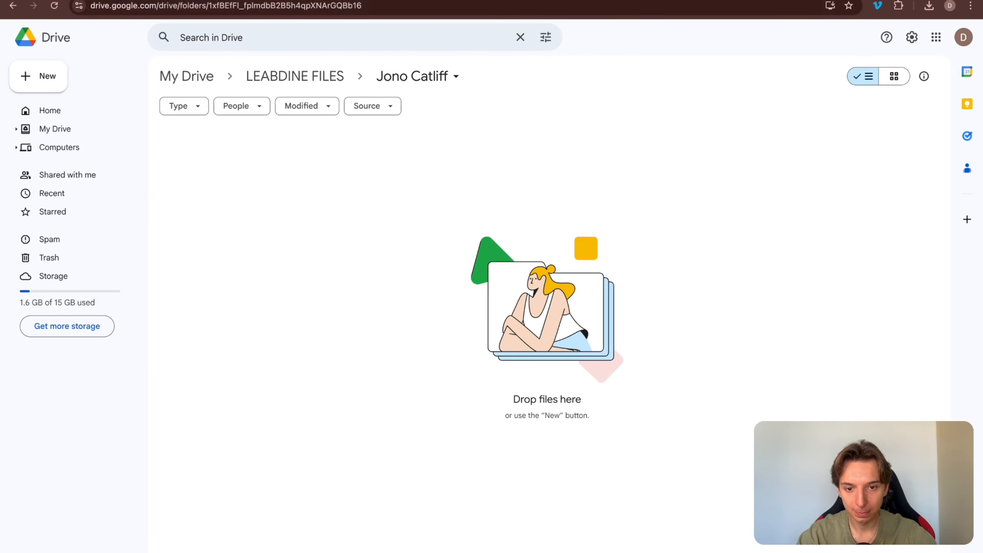
Step: Enter the header 'thumbnailGoogleDrive' in cell M1 of the Videos sheet and adjust column M's width
key(ctrl+Tab)
key(ctrl+Tab)
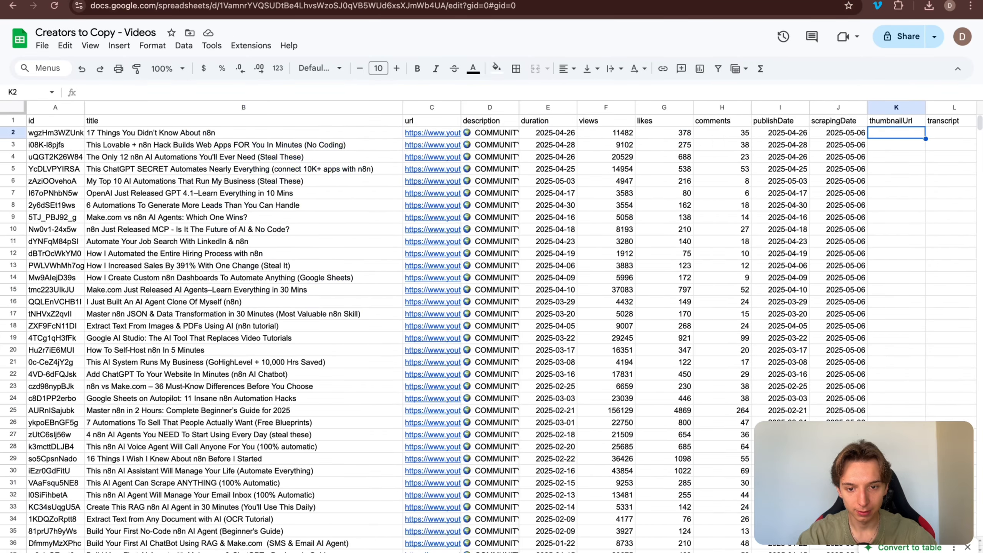
scroll(855, 187, right, 5)
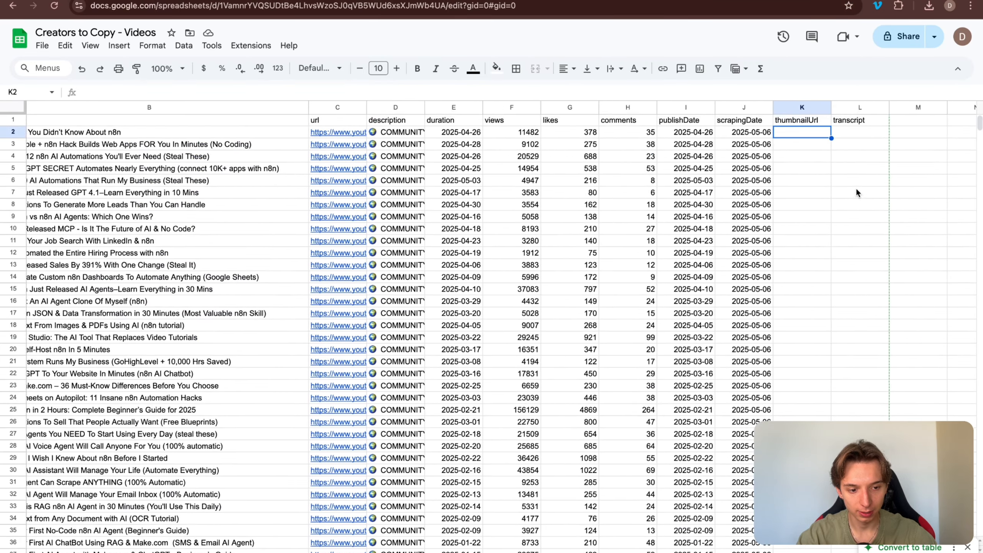
click(770, 123)
click(830, 124)
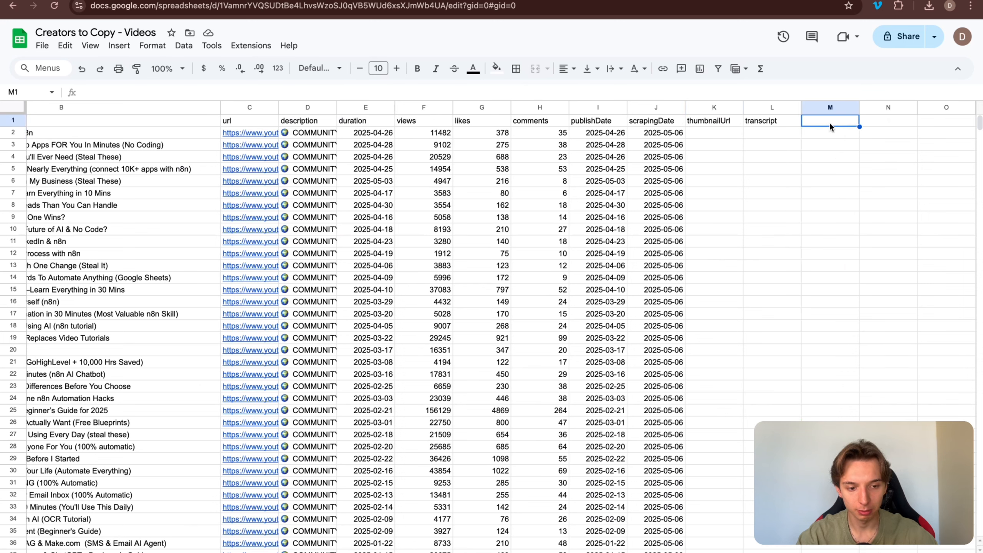
text(thumbnail)
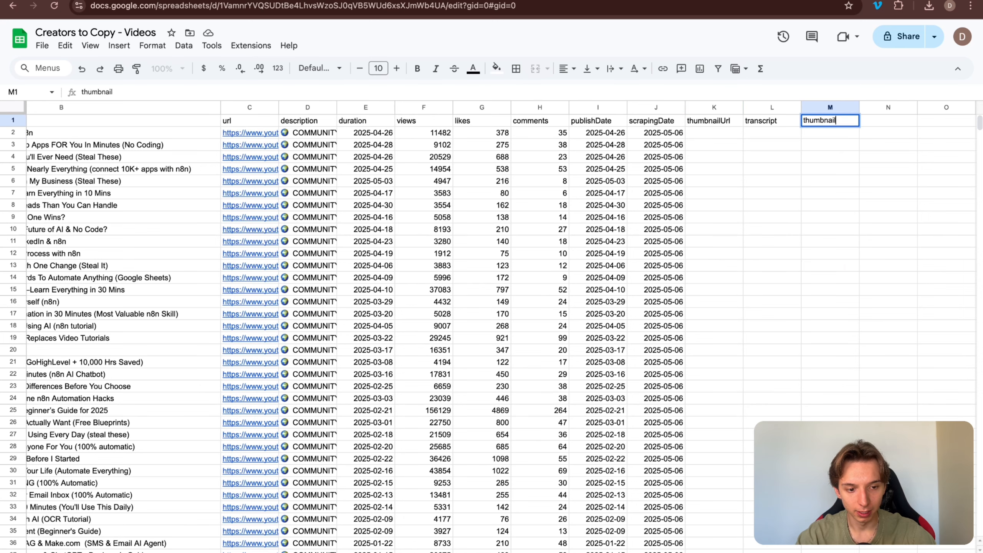
text(Goog)
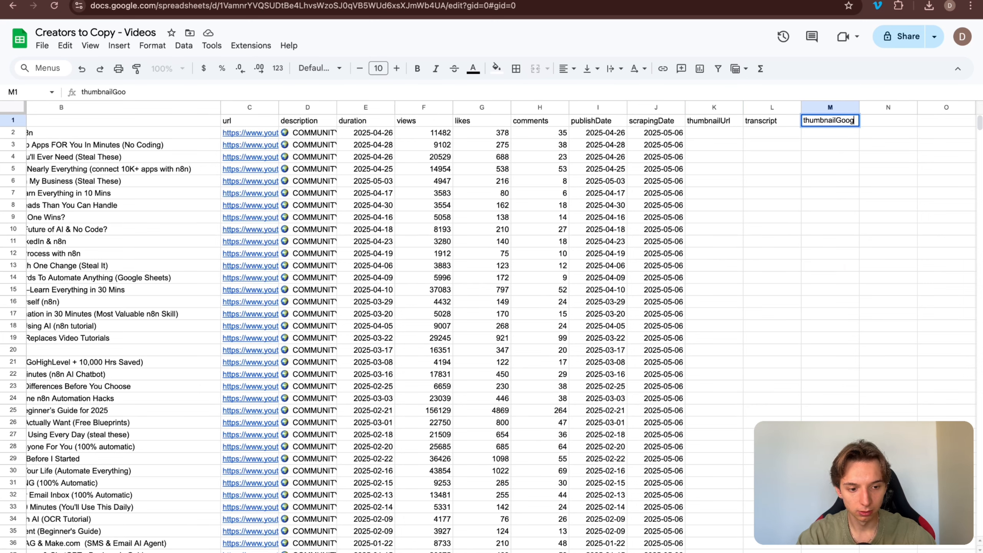
text(leD)
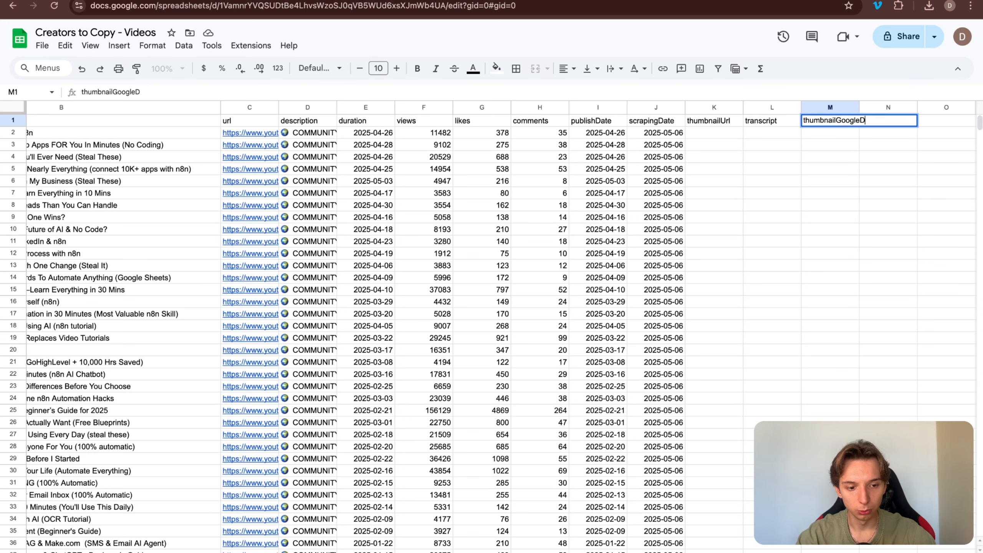
text(rive)
key(Return)
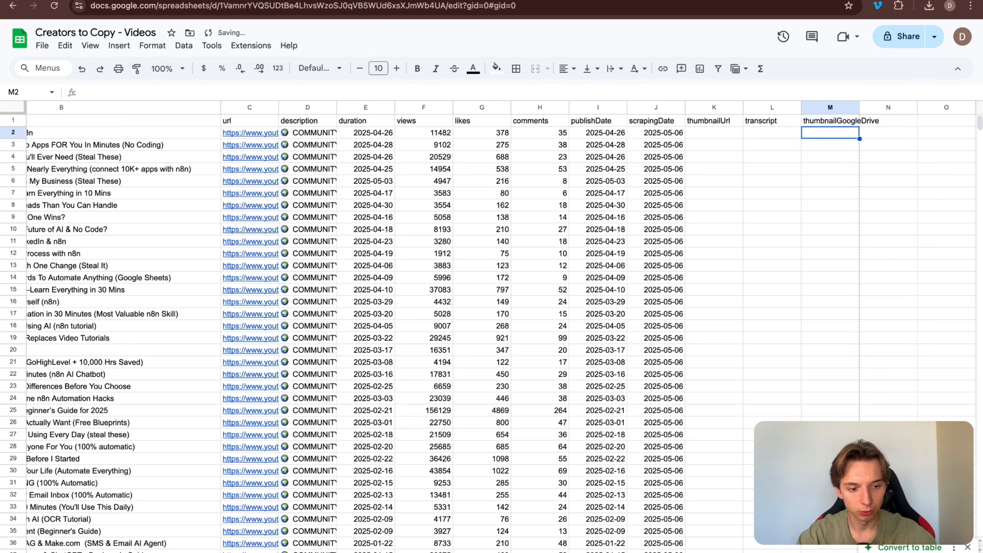
drag(858, 105, 888, 105)
click(782, 197)
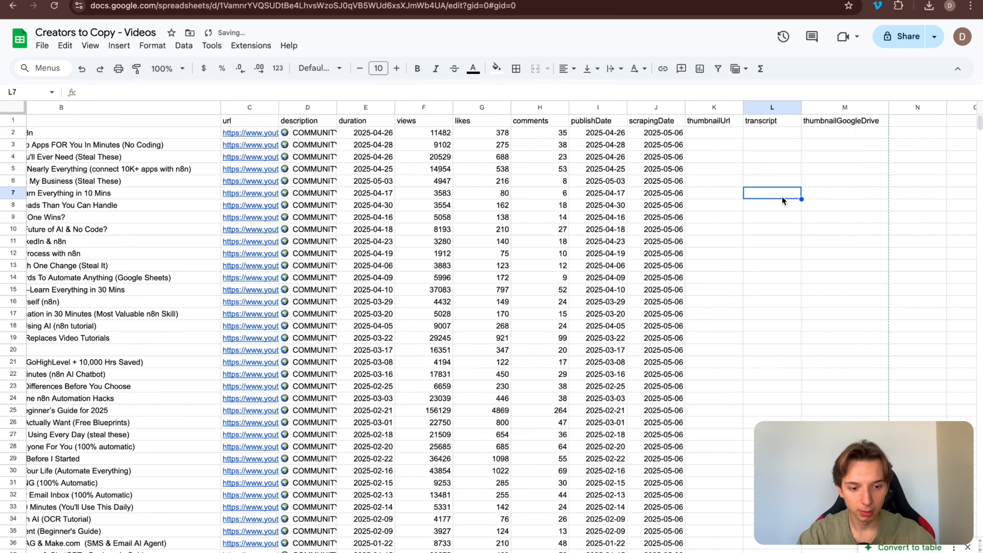
scroll(333, 156, left, 5)
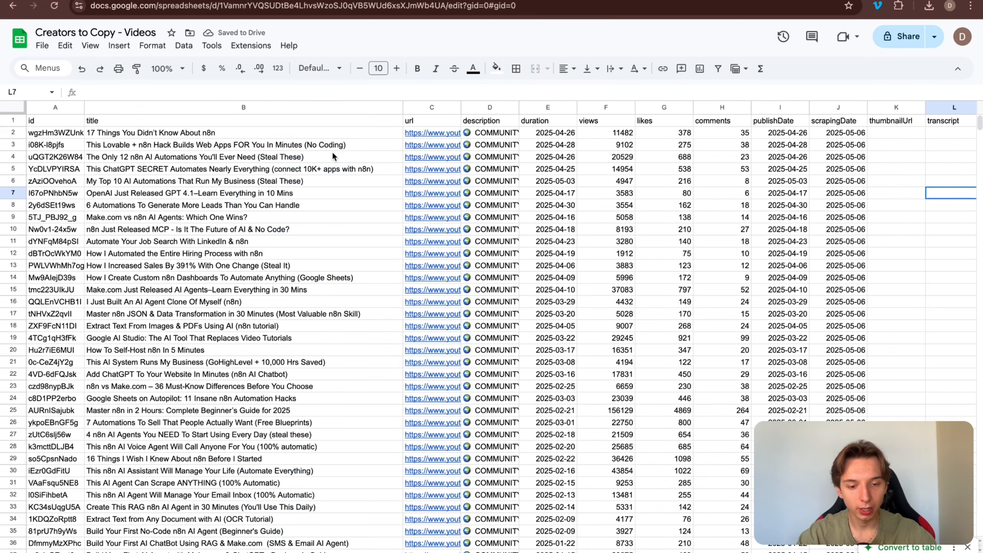
scroll(333, 156, right, 4)
scroll(332, 155, left, 4)
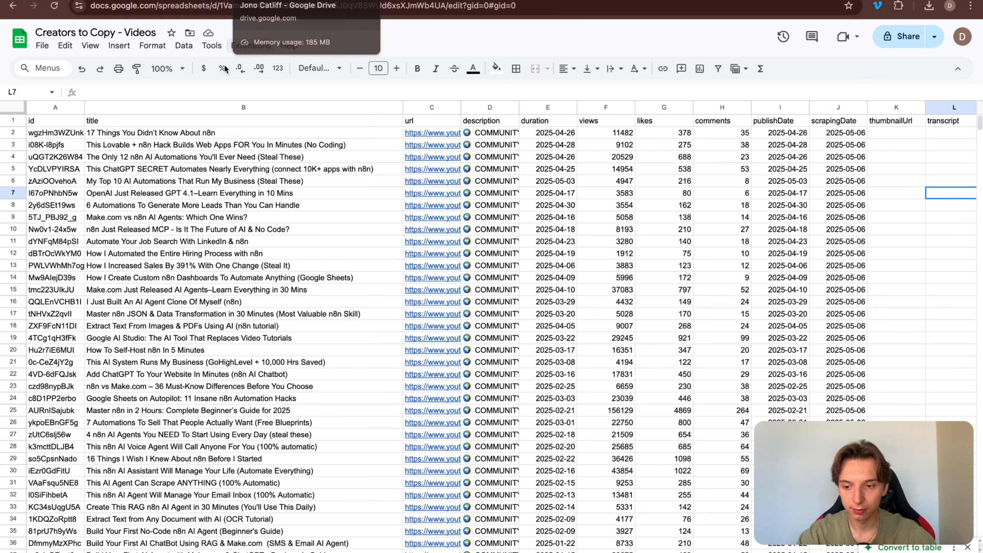
key(ctrl+Tab)
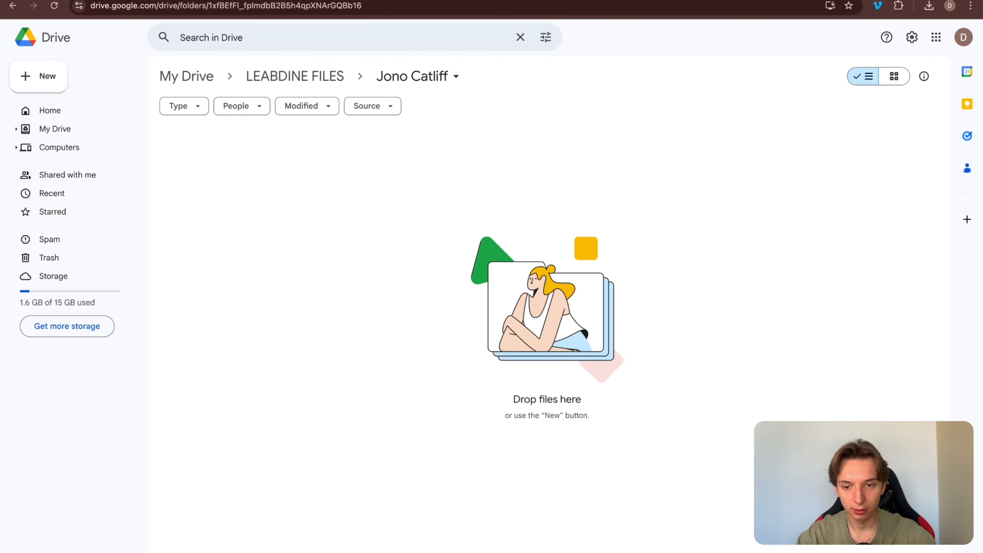
key(ctrl+Tab)
Step: Add an HTTP Get a file module after Get Data using the thumbnail as its URL, and save
scroll(520, 151, left, 4)
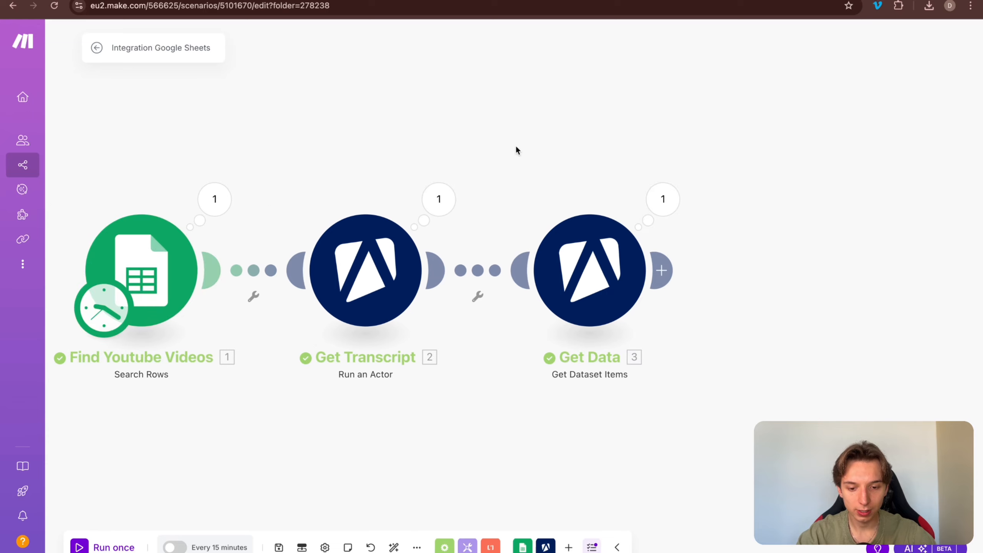
scroll(513, 142, down, 2)
click(641, 251)
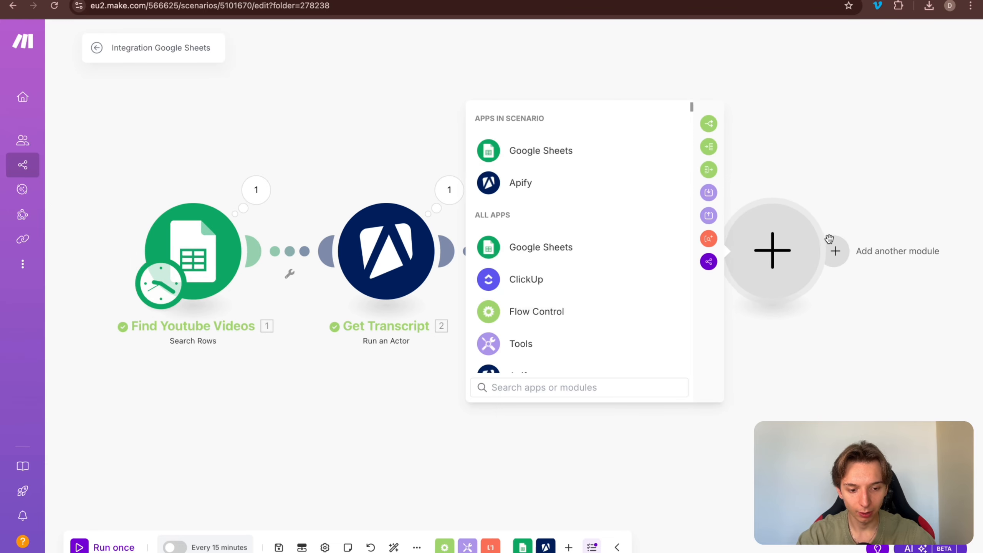
text(get )
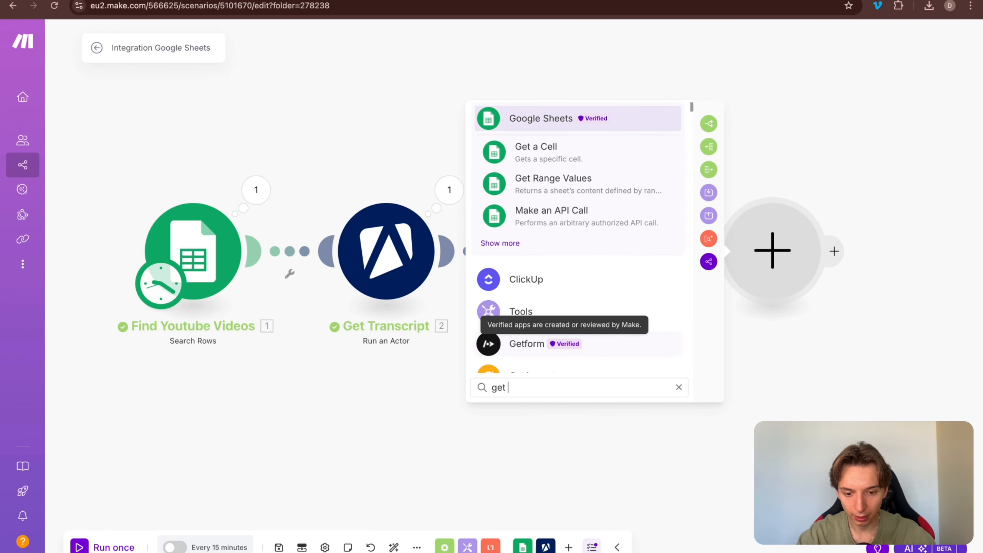
text(htt)
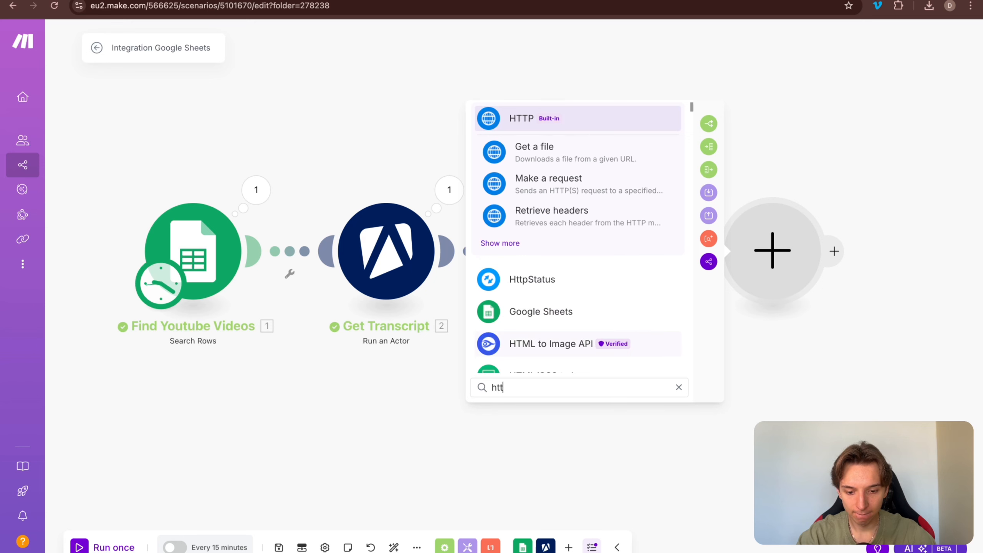
text(p)
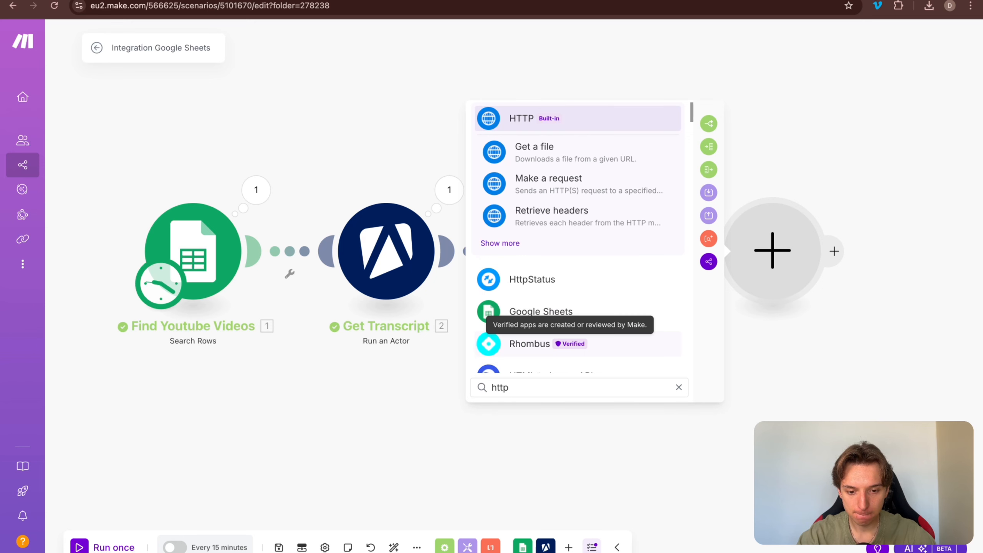
click(562, 147)
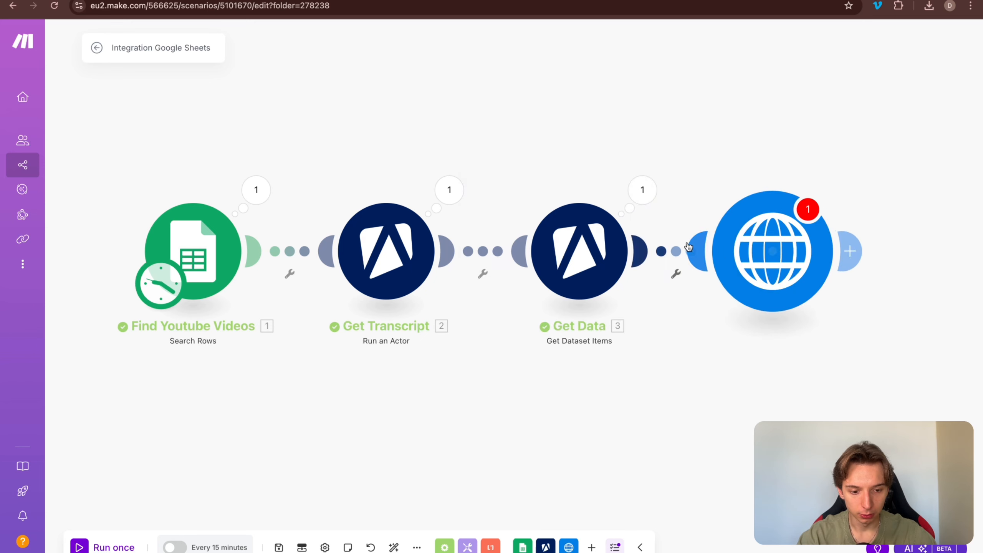
click(770, 249)
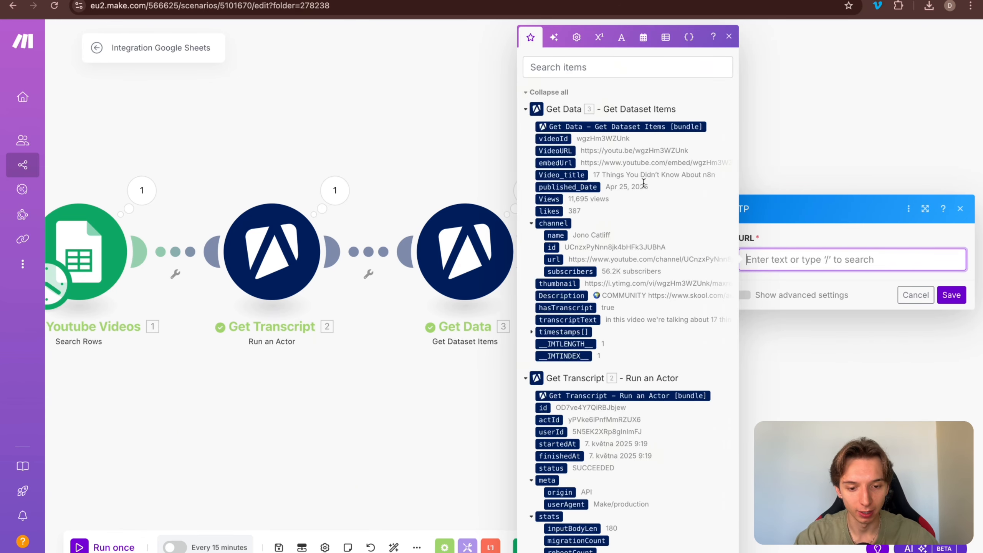
scroll(588, 225, down, 1)
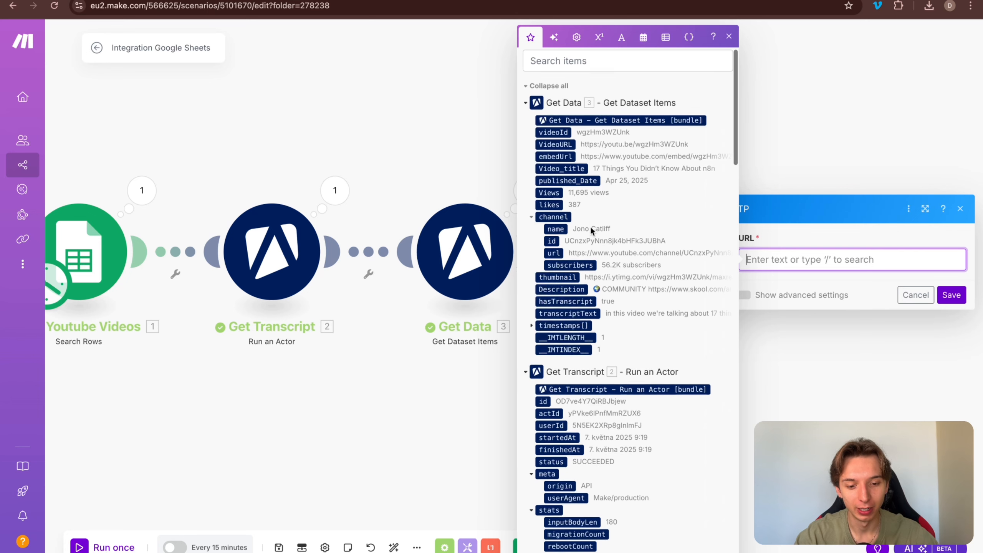
click(574, 273)
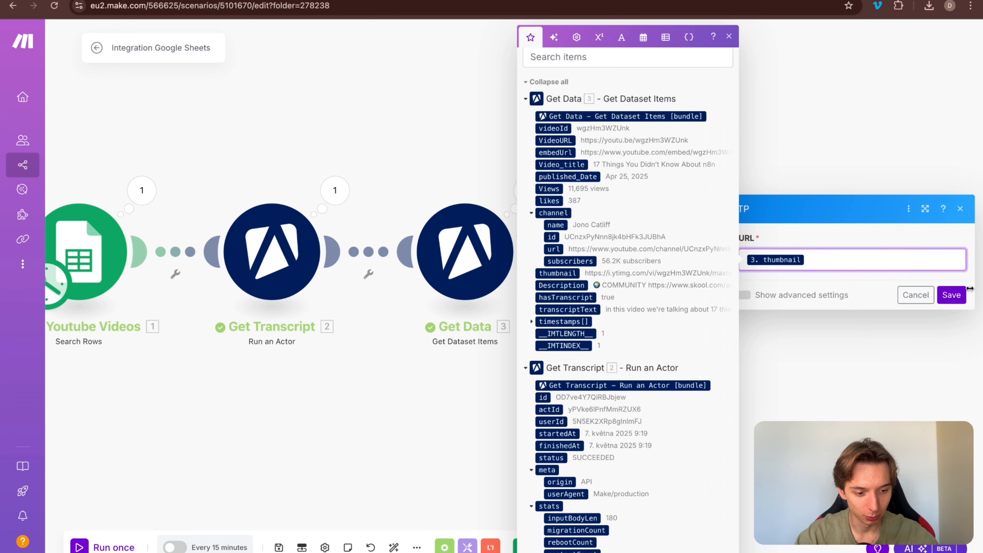
click(951, 295)
drag(609, 394, 492, 386)
key(super+s)
scroll(676, 392, down, 3)
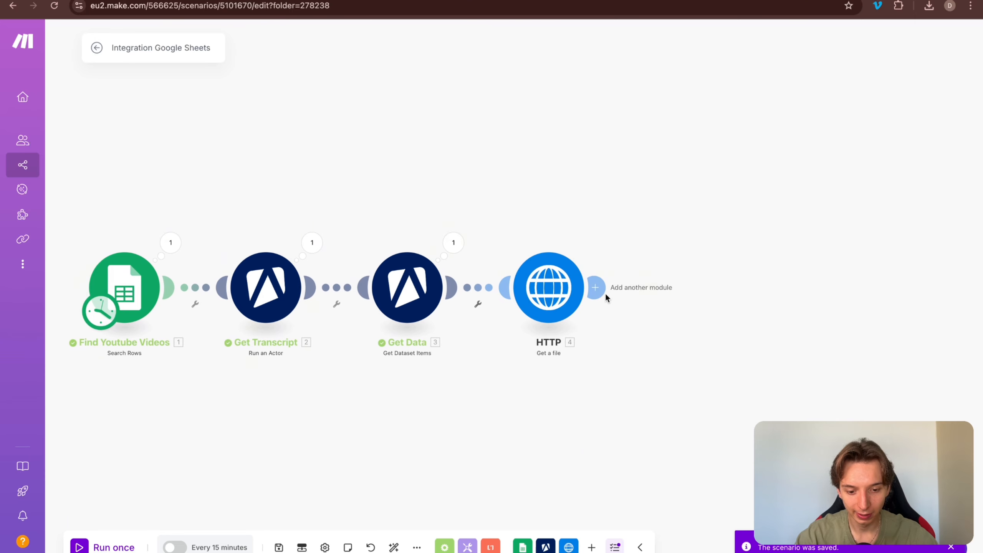
Step: Rename the HTTP module to 'Download Thumbnail'
right_click(547, 288)
click(609, 357)
text(Download Th)
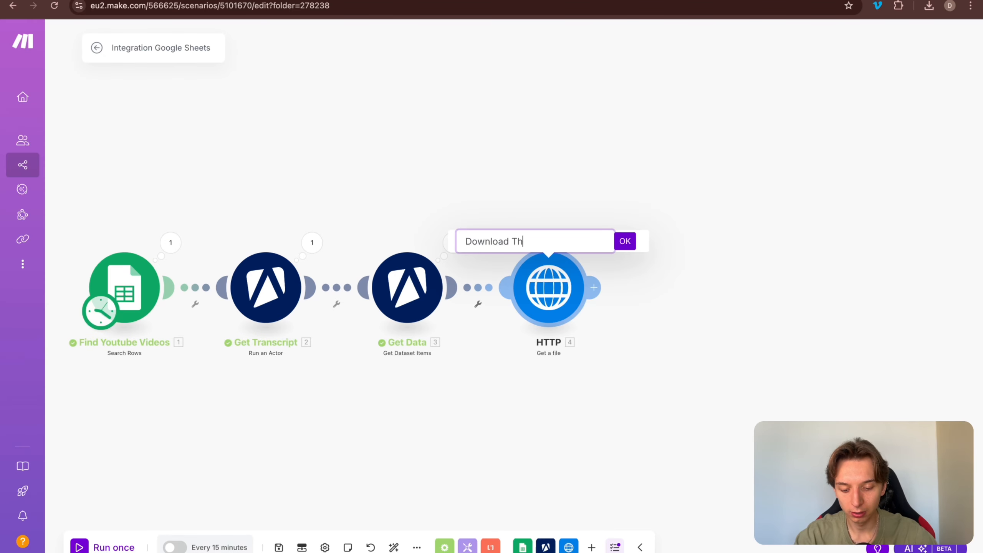
text(umbnail)
key(Return)
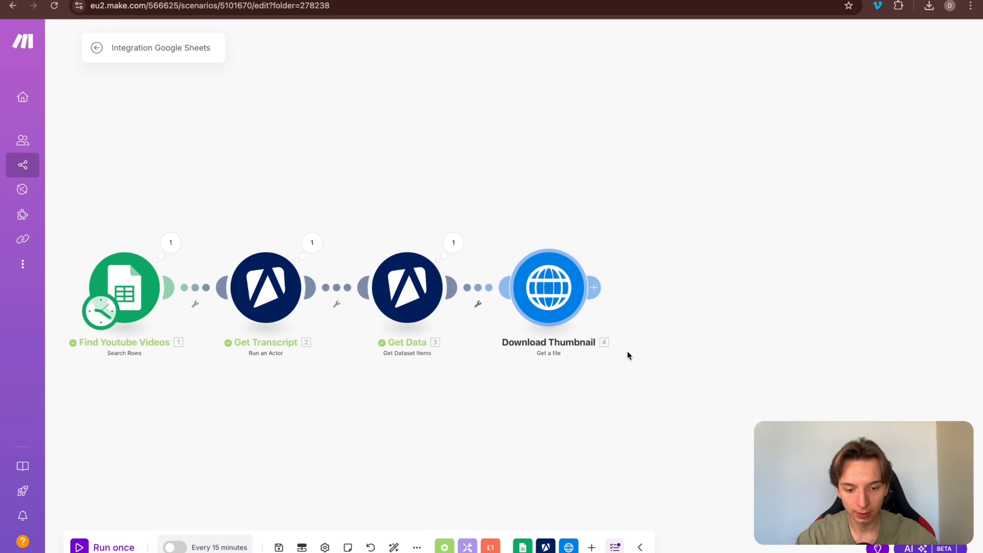
click(592, 296)
Step: Search the app picker for 'drive' and choose Google Drive's Upload a File action
text(upload)
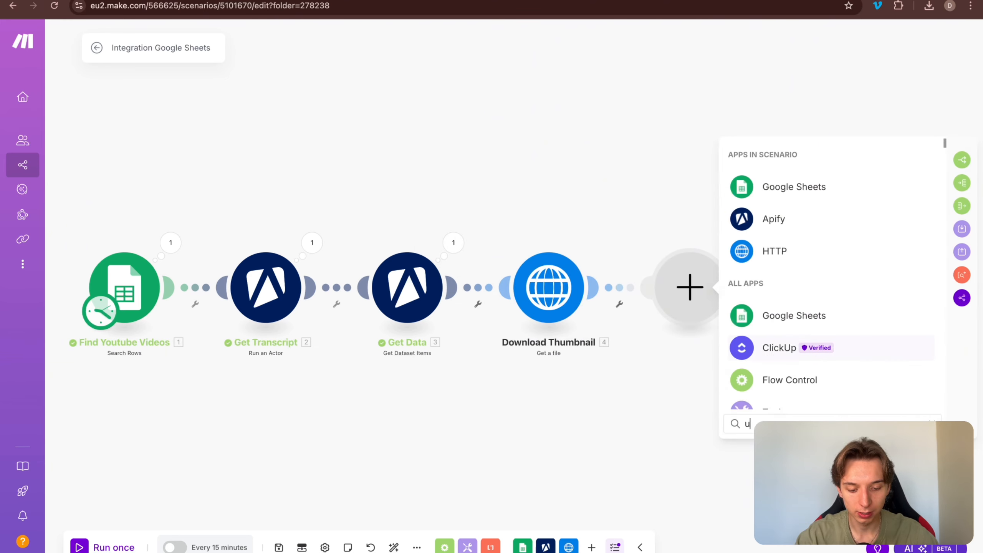
key(super+a)
text(drive)
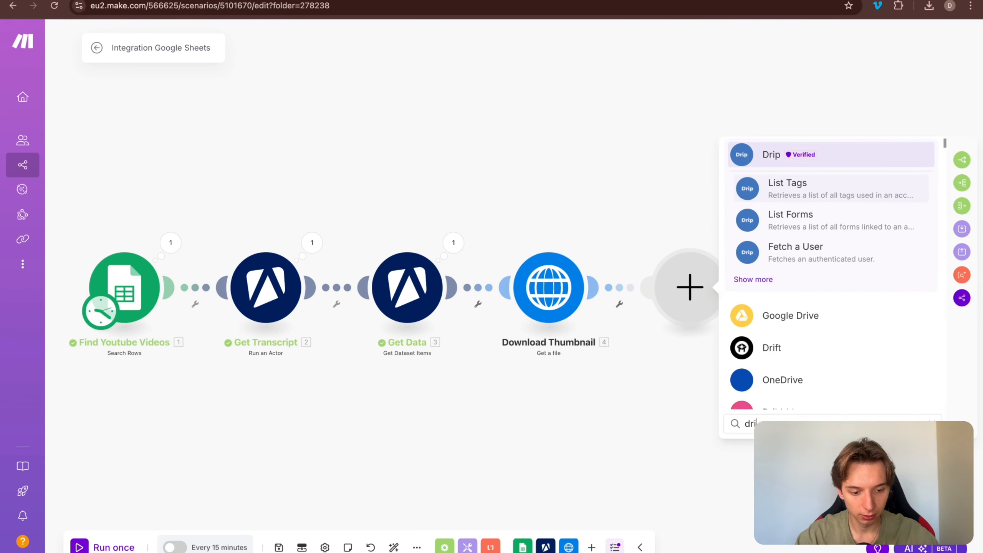
click(765, 284)
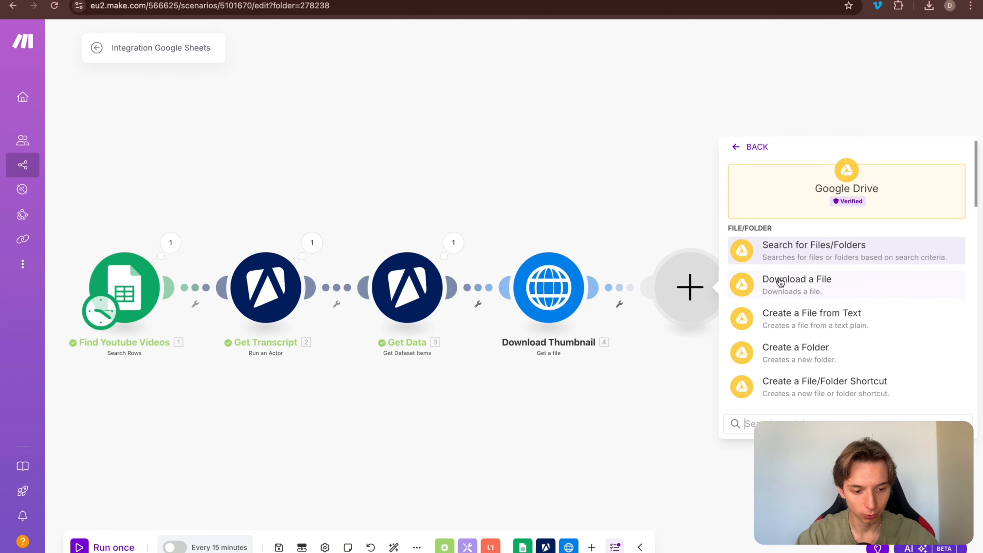
scroll(779, 285, down, 2)
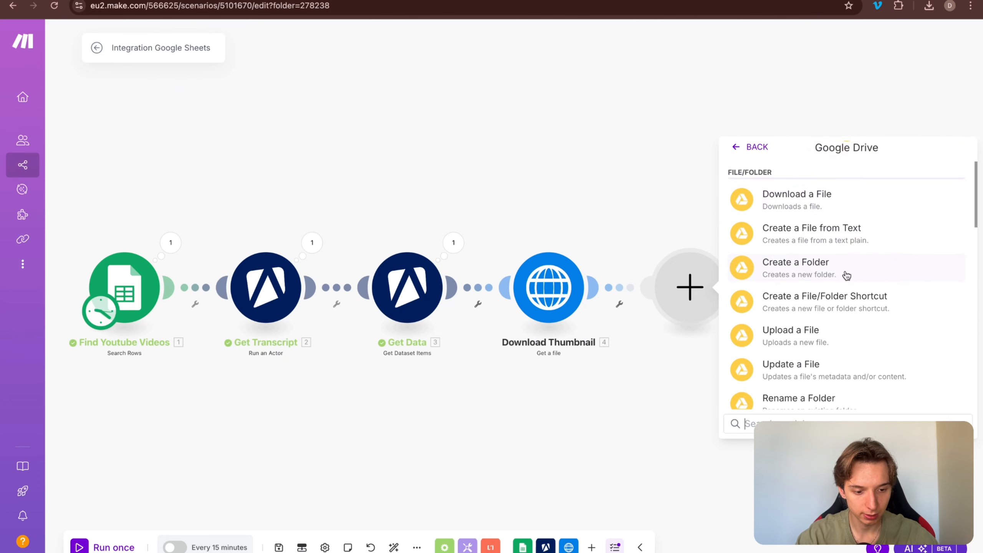
scroll(846, 275, down, 3)
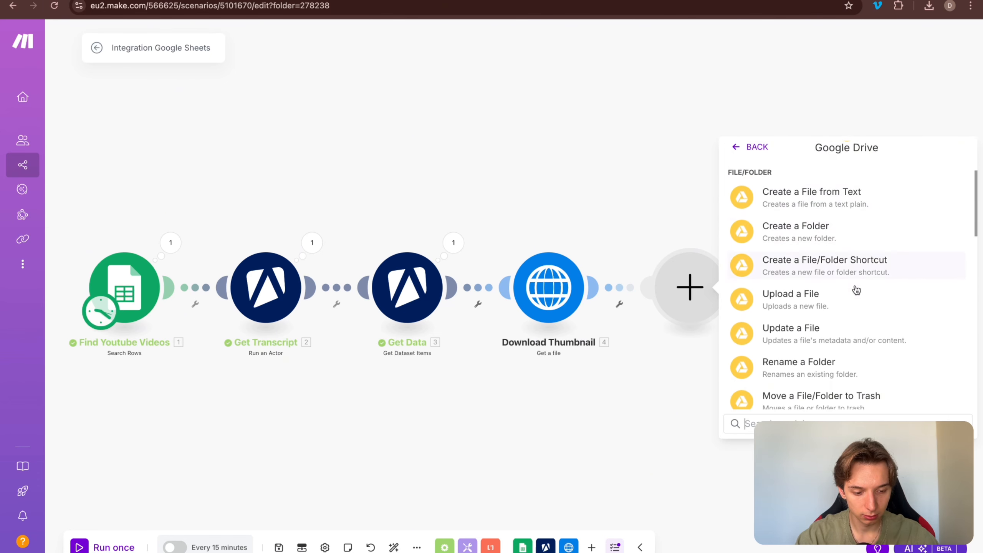
click(836, 271)
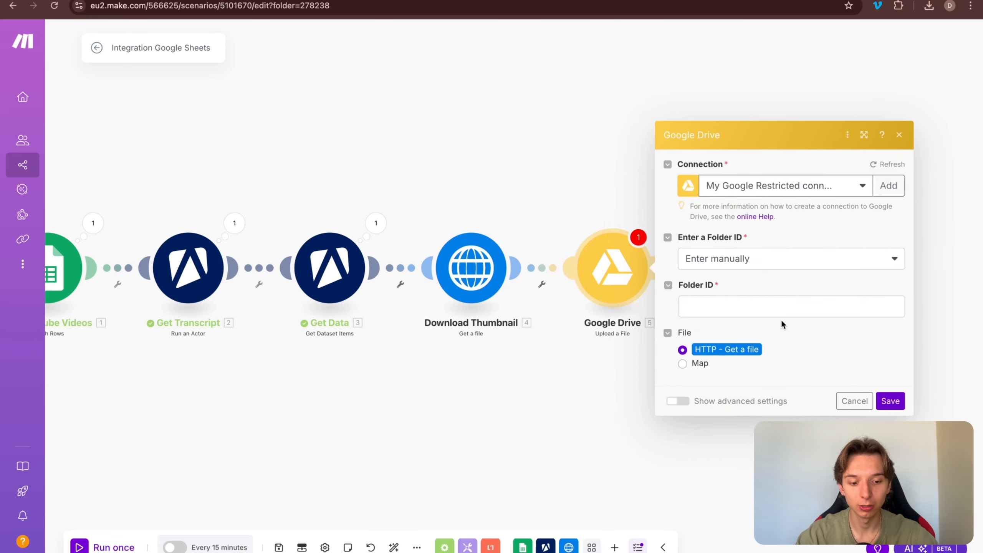
Step: Switch the Google Drive Upload a File module to the second Drive connection and show its folder options
click(777, 190)
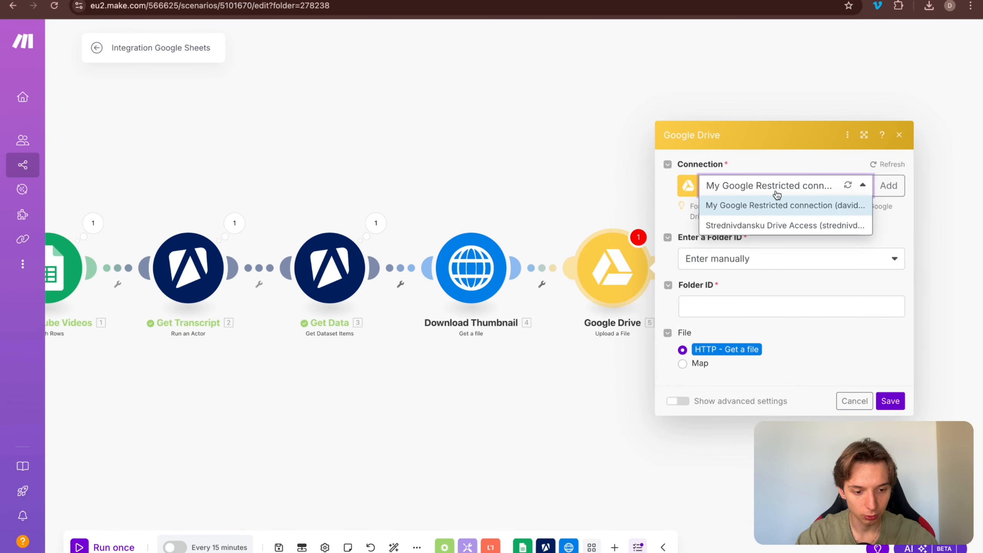
click(802, 224)
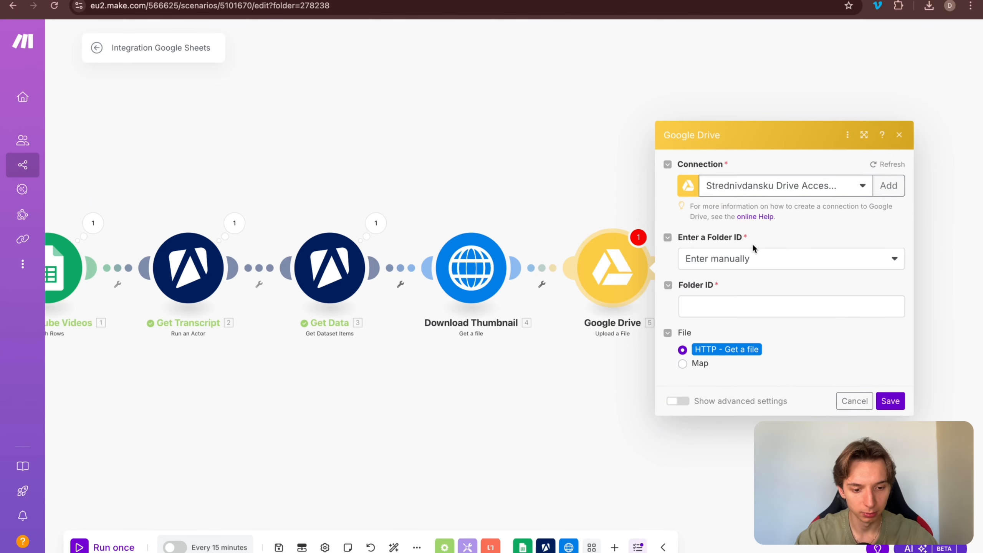
click(752, 259)
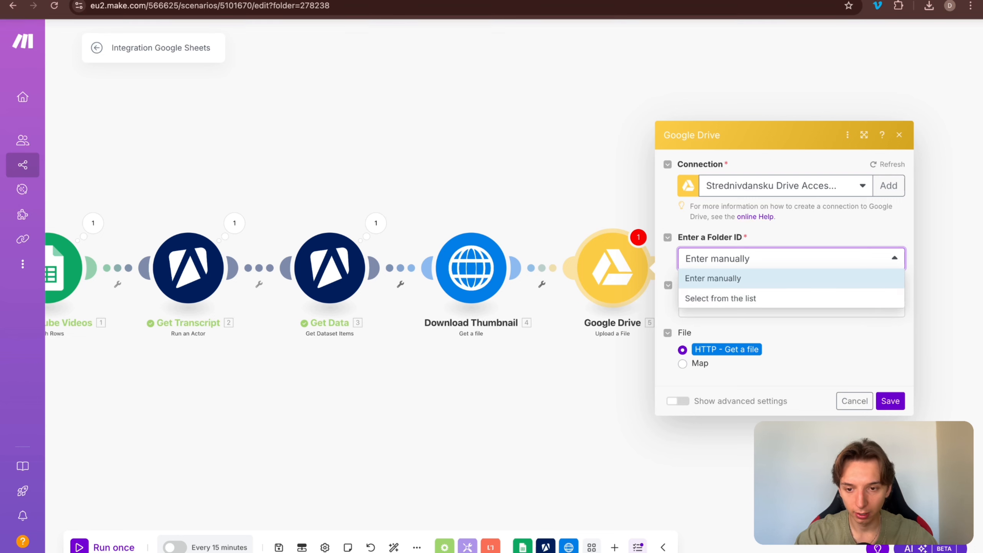
Step: Select the web address of the LEADBINE FILES folder in Google Drive
click(273, 1)
click(300, 7)
click(380, 6)
Step: Copy the LEADBINE FILES folder ID from the Drive URL and return to Make
drag(410, 10, 235, 11)
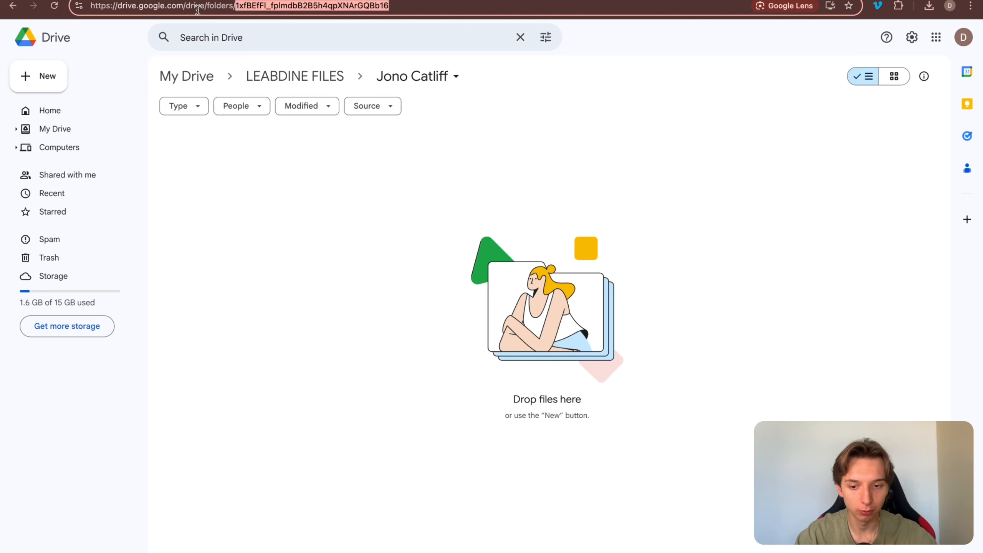
key(ctrl+Tab)
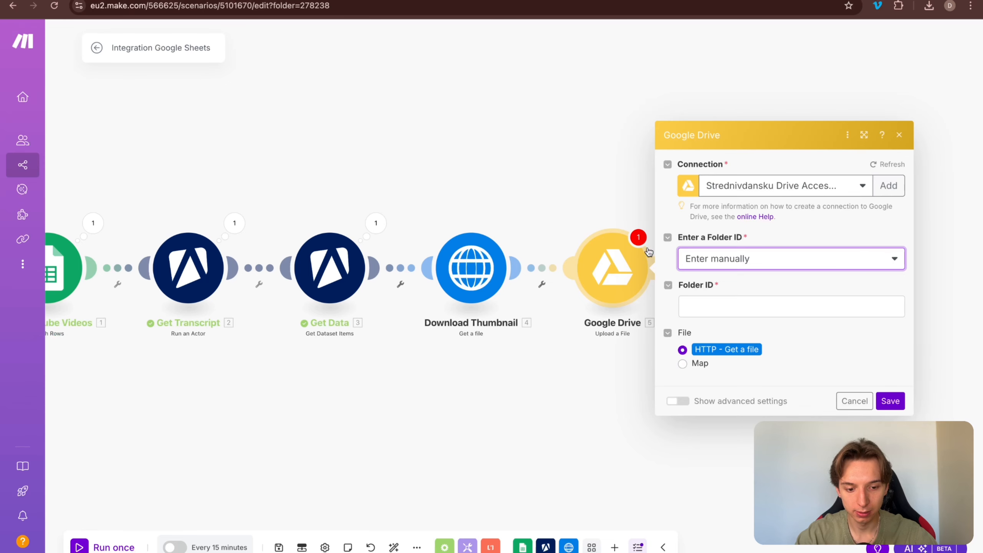
Step: Paste the folder ID into Folder ID, keep the downloaded thumbnail as the file, and save
click(774, 310)
click(827, 354)
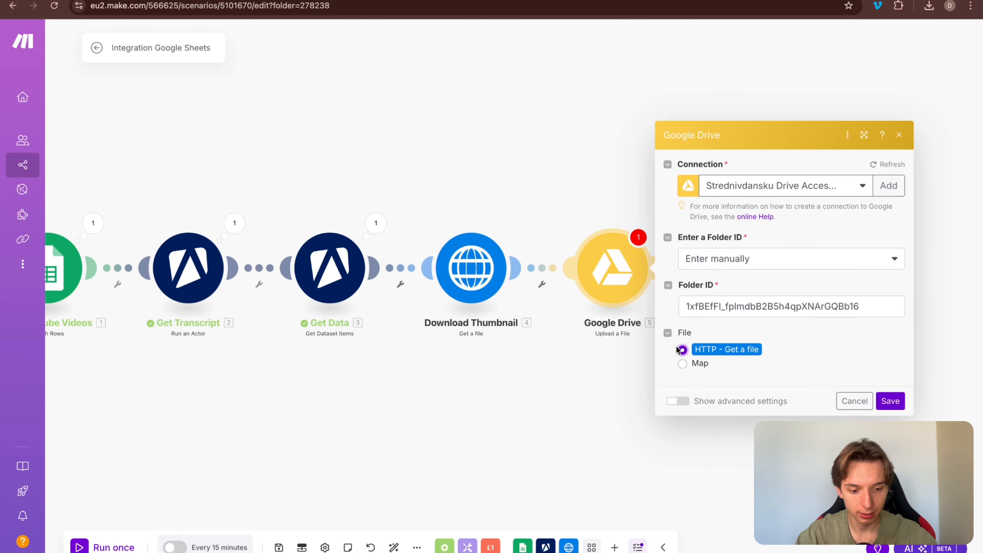
click(889, 401)
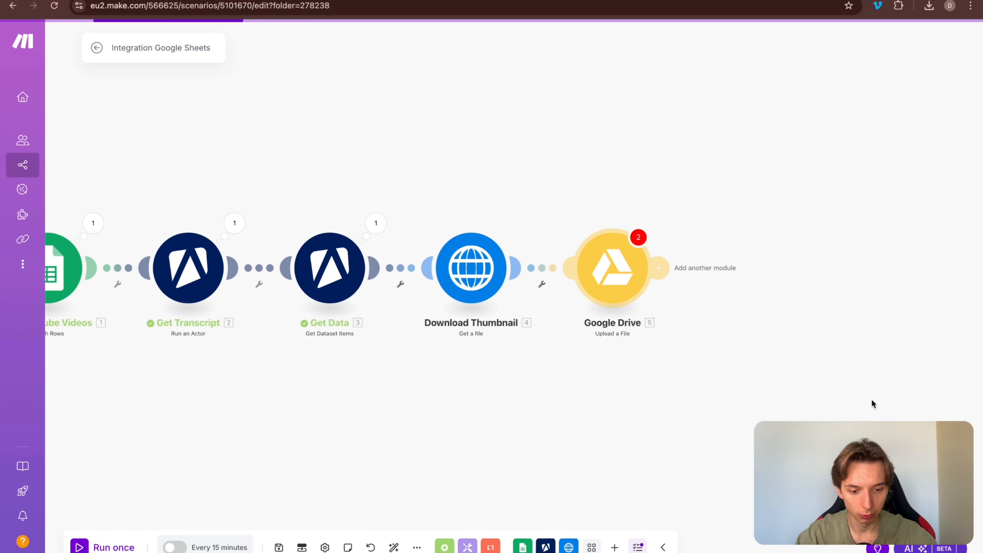
Step: Map the file name and data separately, naming the uploaded file after the videoId
click(611, 252)
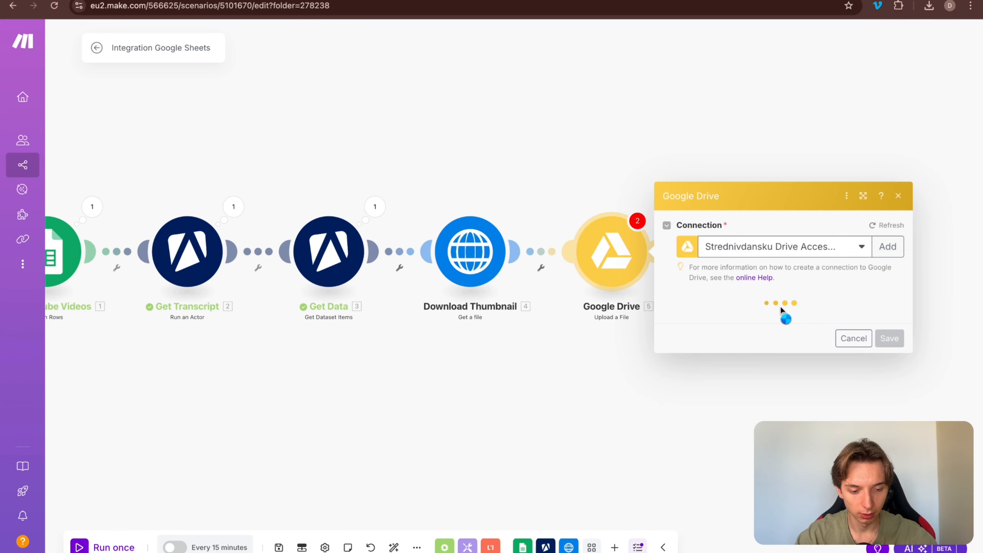
click(702, 384)
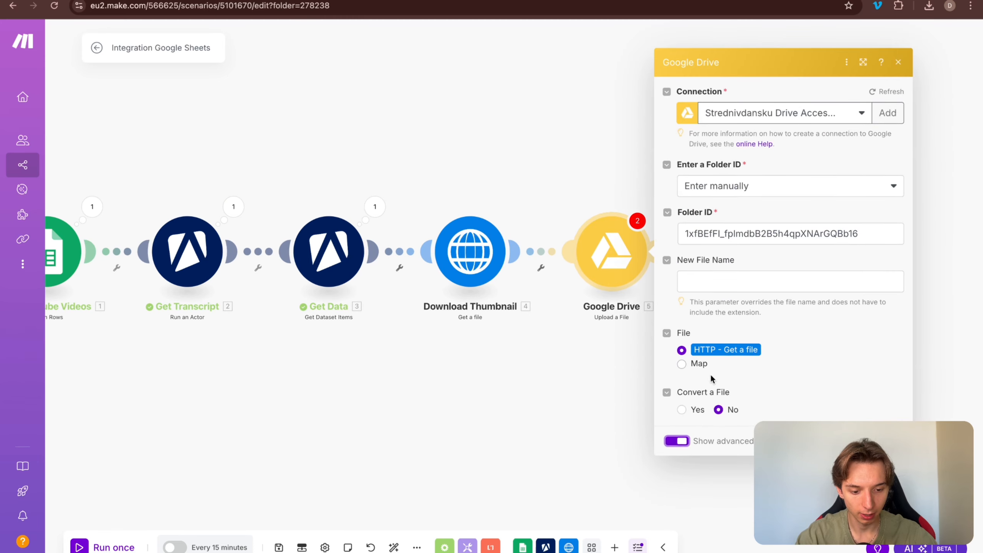
click(678, 442)
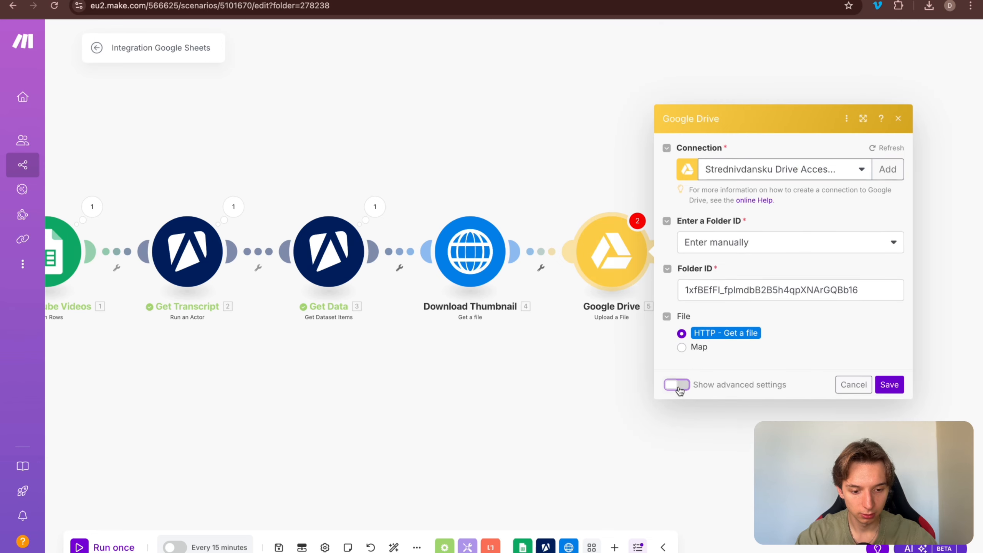
click(697, 348)
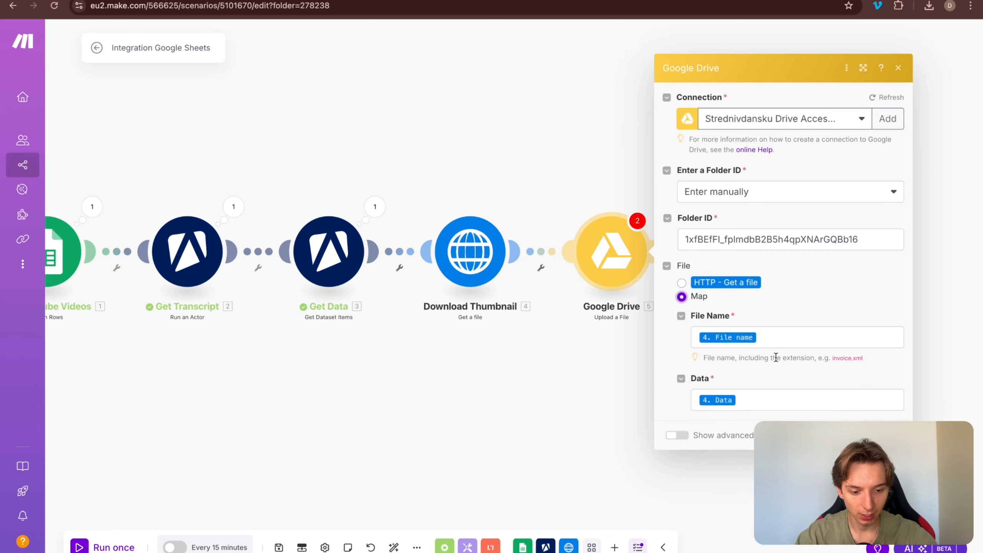
click(800, 340)
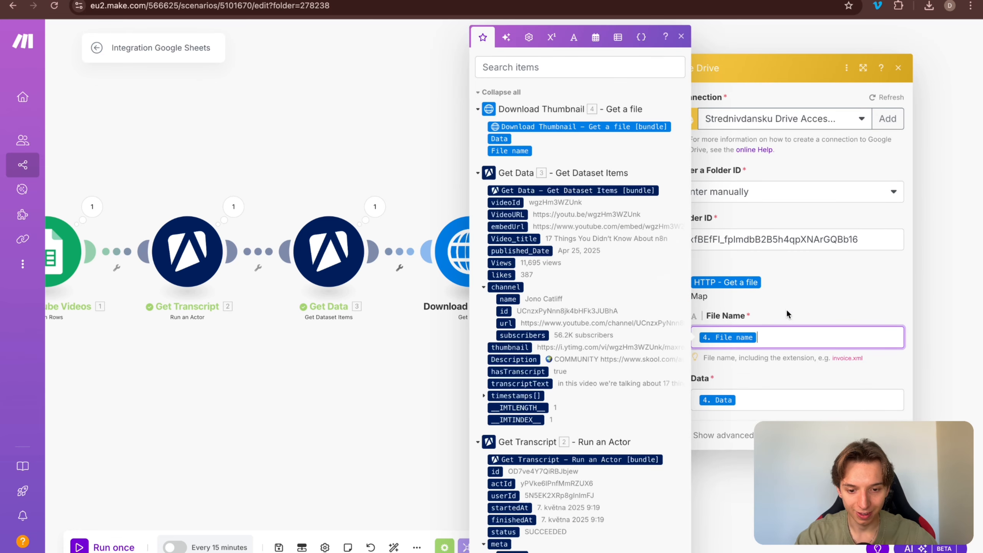
key(BackSpace)
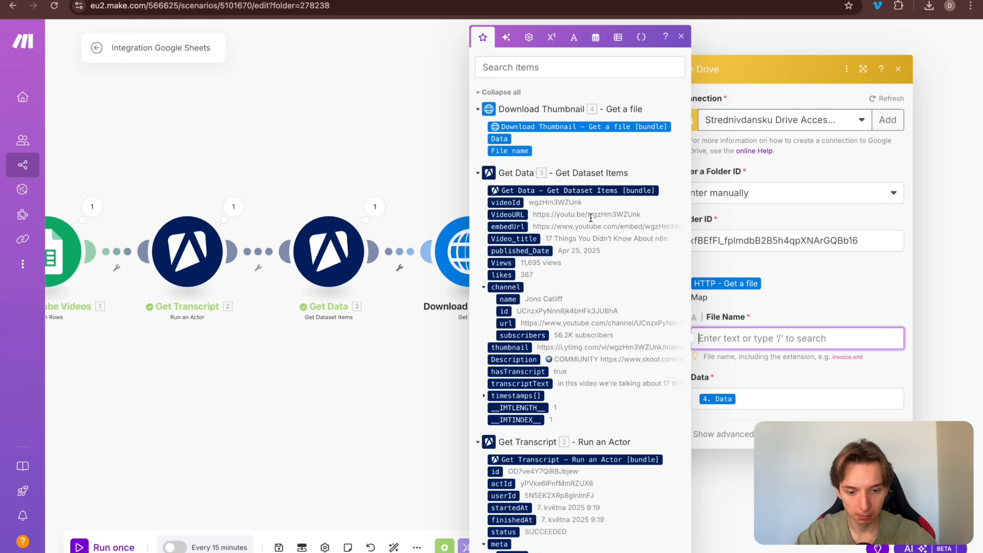
click(505, 202)
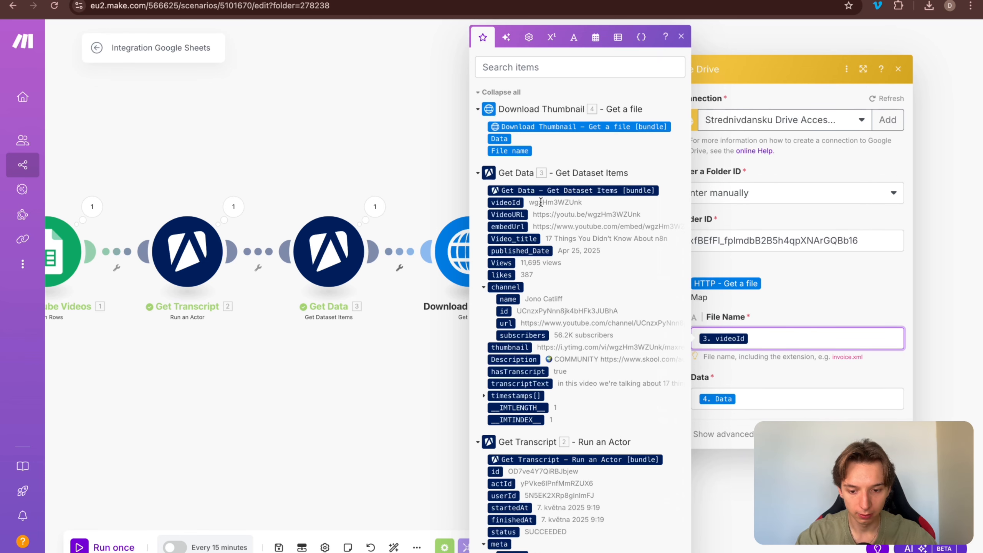
click(857, 384)
click(888, 433)
drag(535, 405, 581, 374)
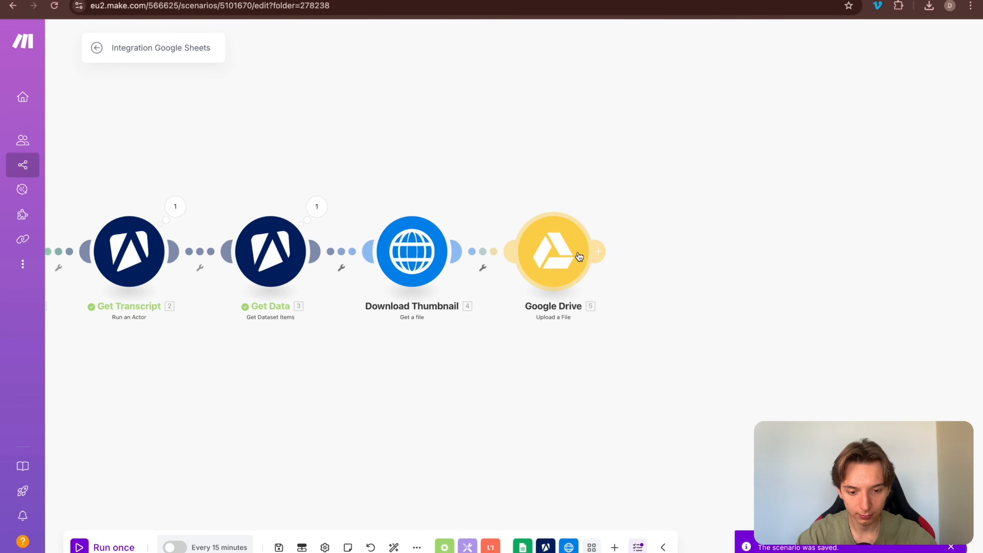
Step: Add a Google Sheets Update a Row module after the Drive upload, searching 'Select from all'
click(601, 250)
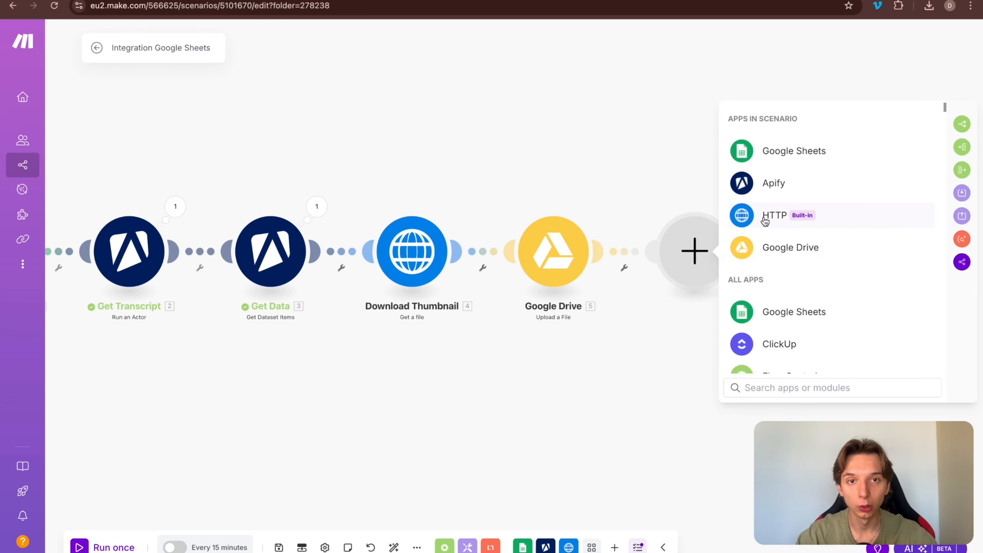
click(764, 151)
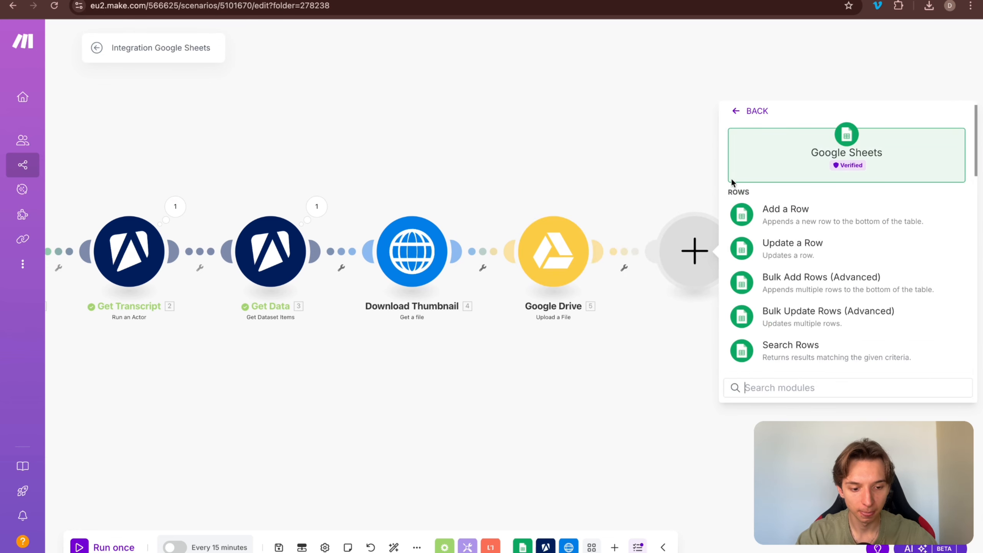
click(799, 256)
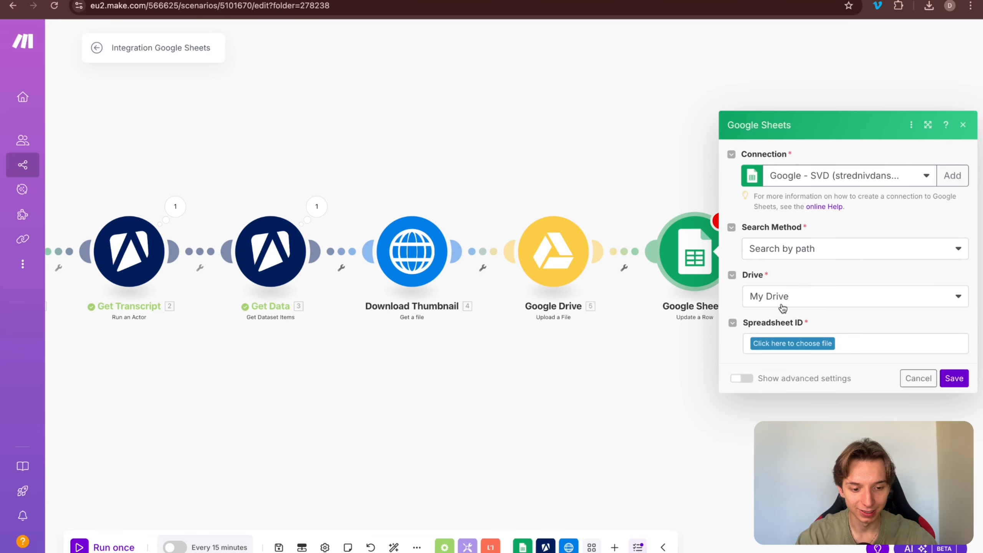
click(800, 249)
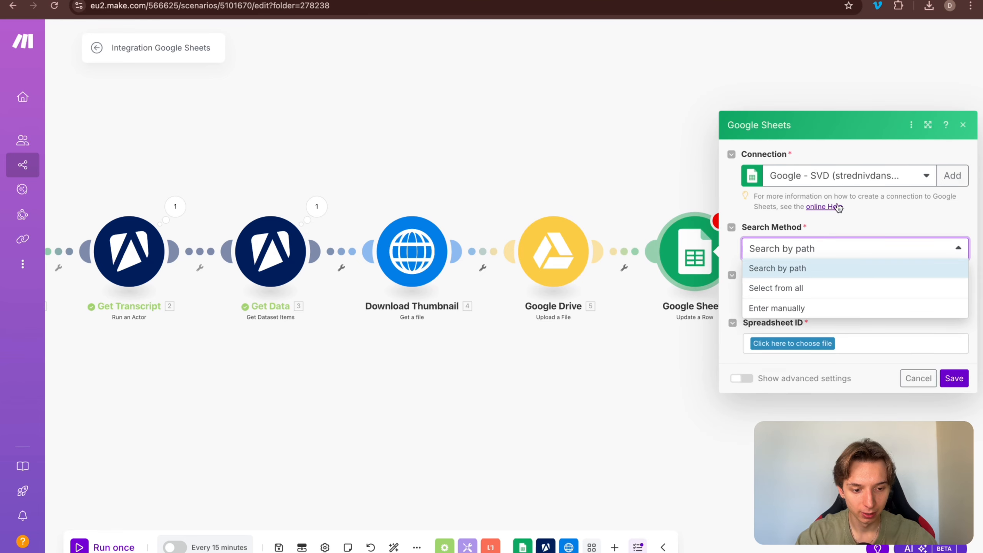
click(804, 293)
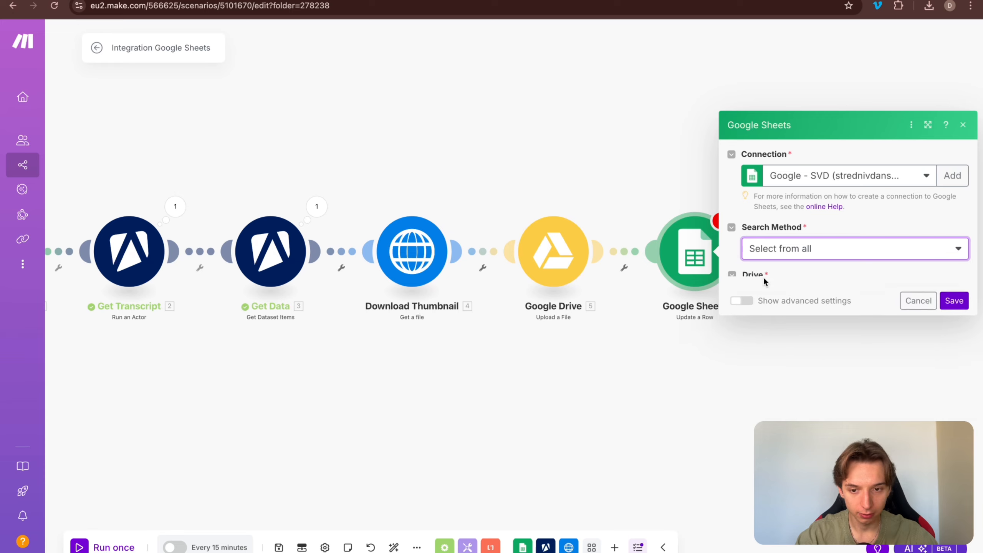
Step: Find the Creators to Copy - Videos spreadsheet with the ID finder using its copied title
click(387, 0)
click(138, 30)
key(ctrl+c)
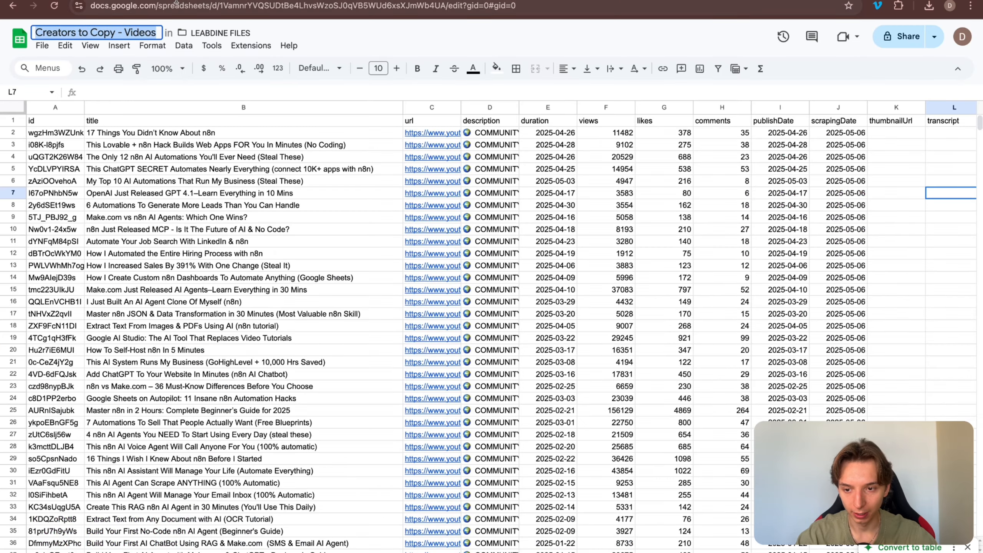
click(248, 1)
click(966, 308)
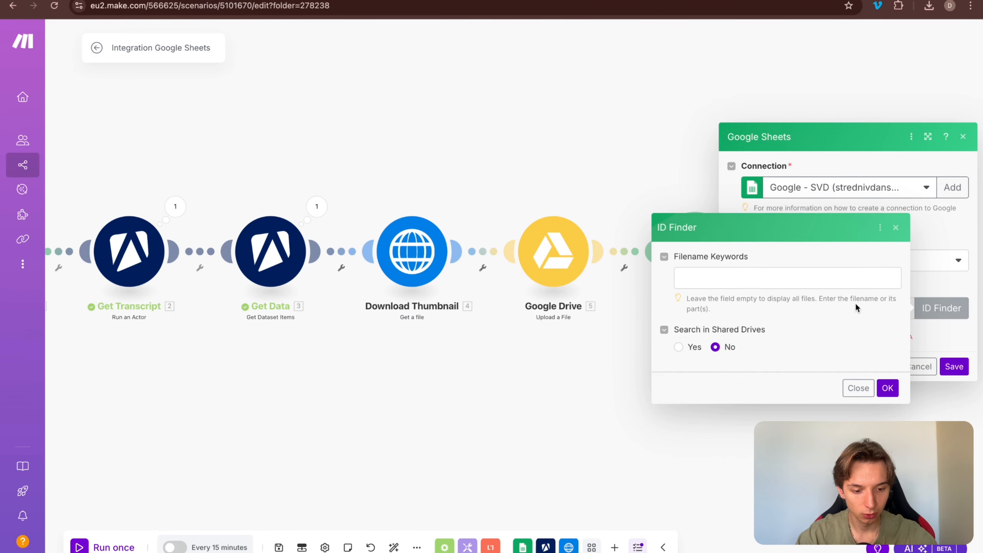
click(704, 278)
key(ctrl+v)
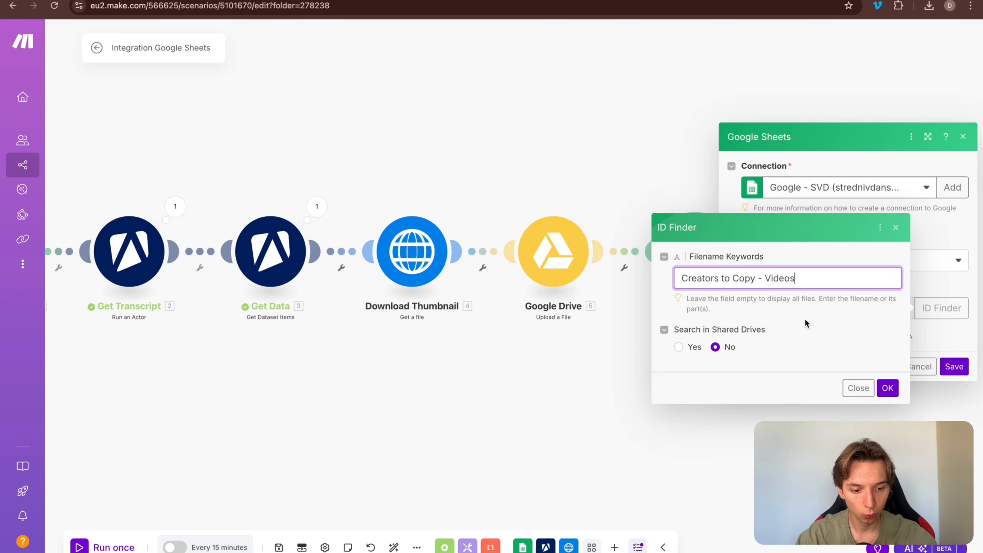
click(886, 387)
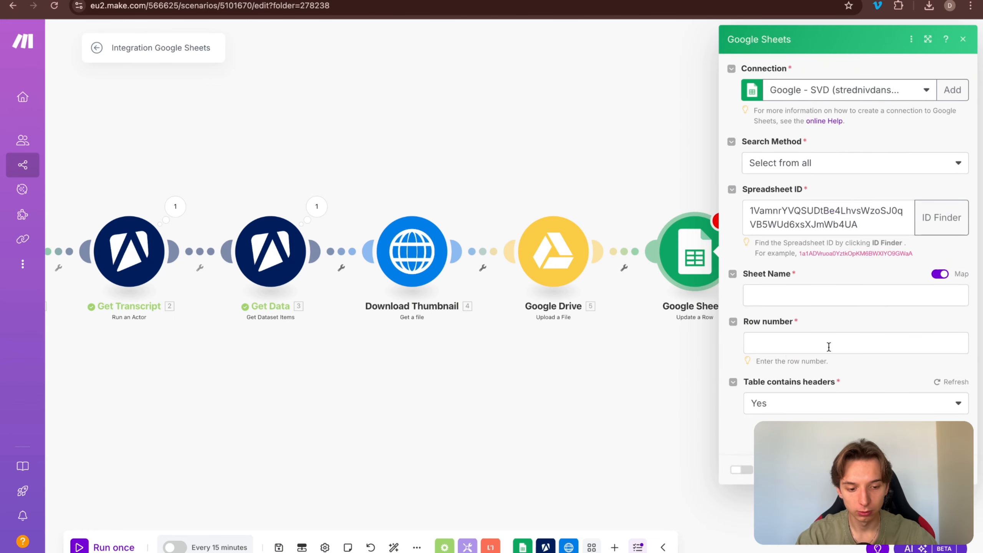
Step: Set the sheet name to jonoCatliff and map the found row's number as Row number
click(936, 274)
click(895, 286)
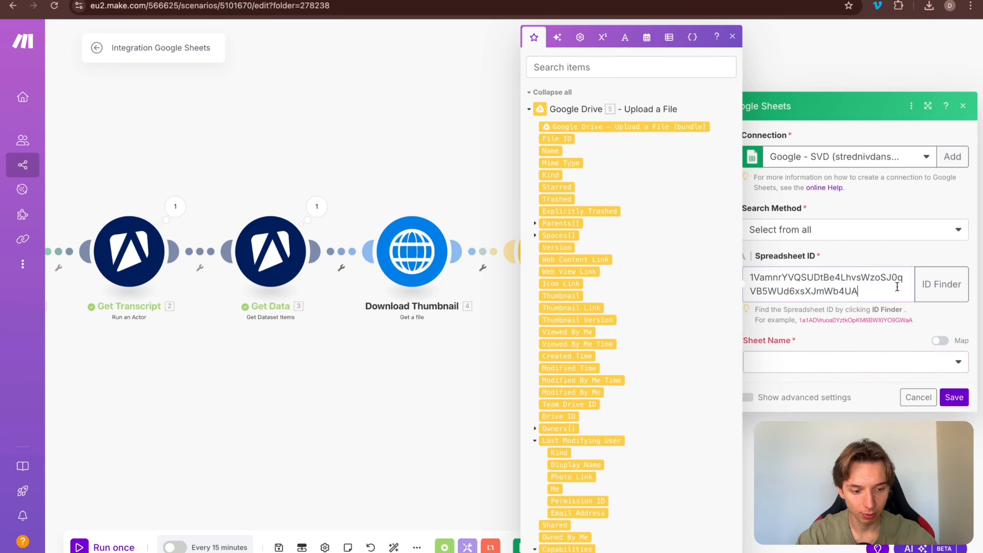
click(898, 361)
click(805, 383)
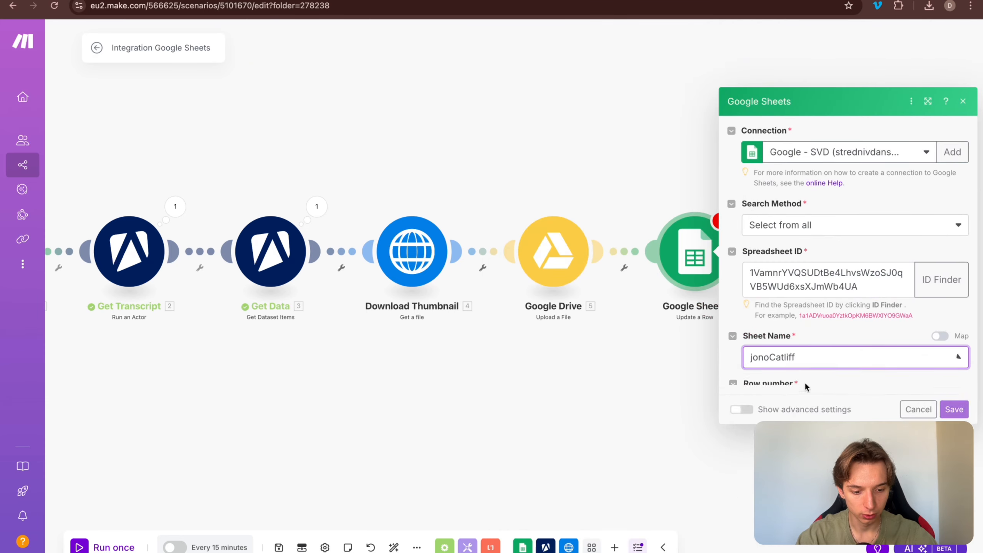
click(790, 343)
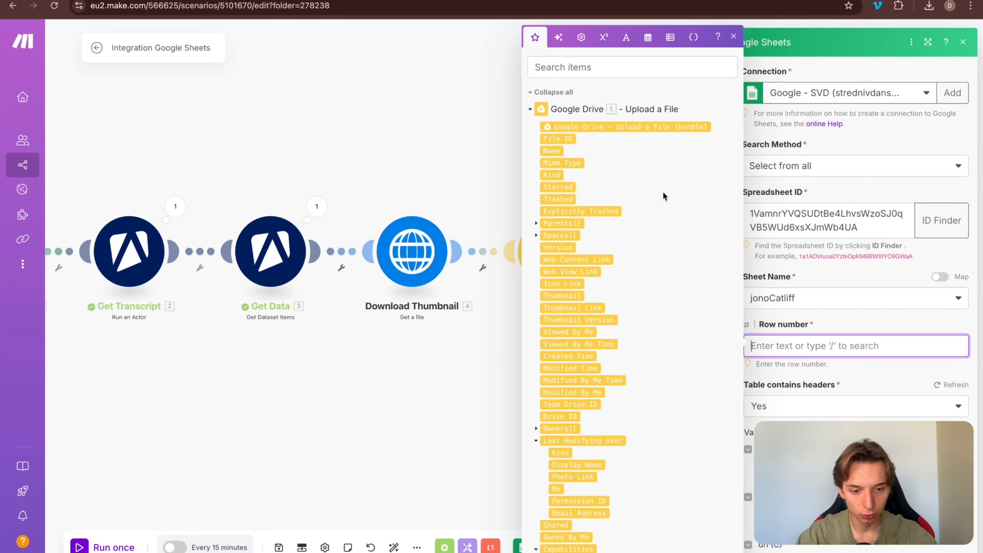
scroll(661, 190, down, 20)
scroll(661, 188, up, 15)
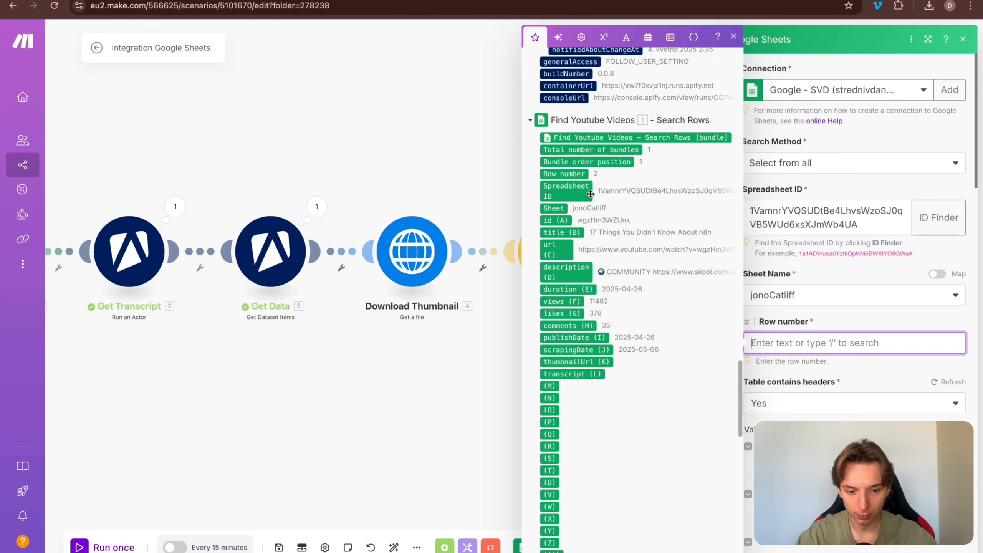
click(563, 173)
click(797, 282)
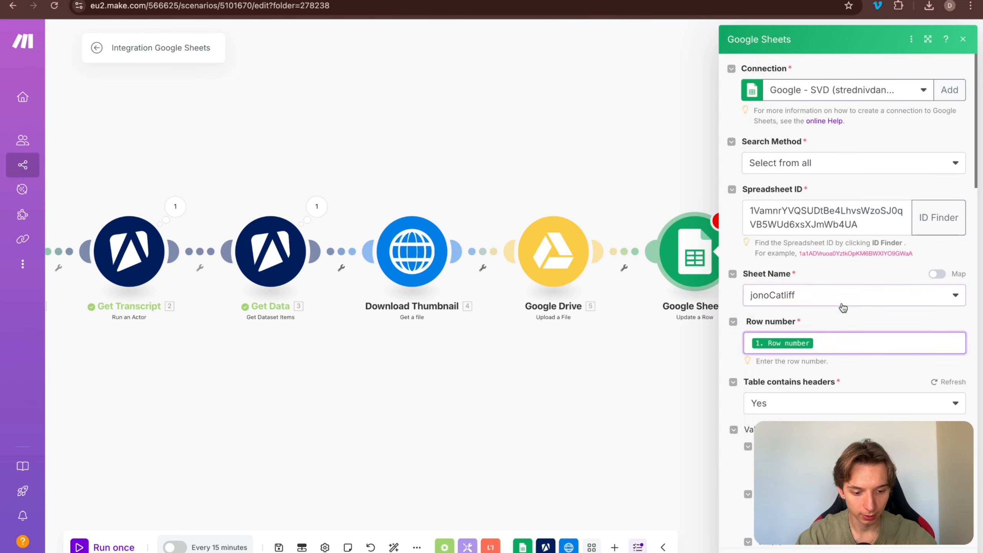
Step: Map the video thumbnail link to thumbnailUrl (K) and the transcript text to transcript (L)
scroll(842, 301, down, 10)
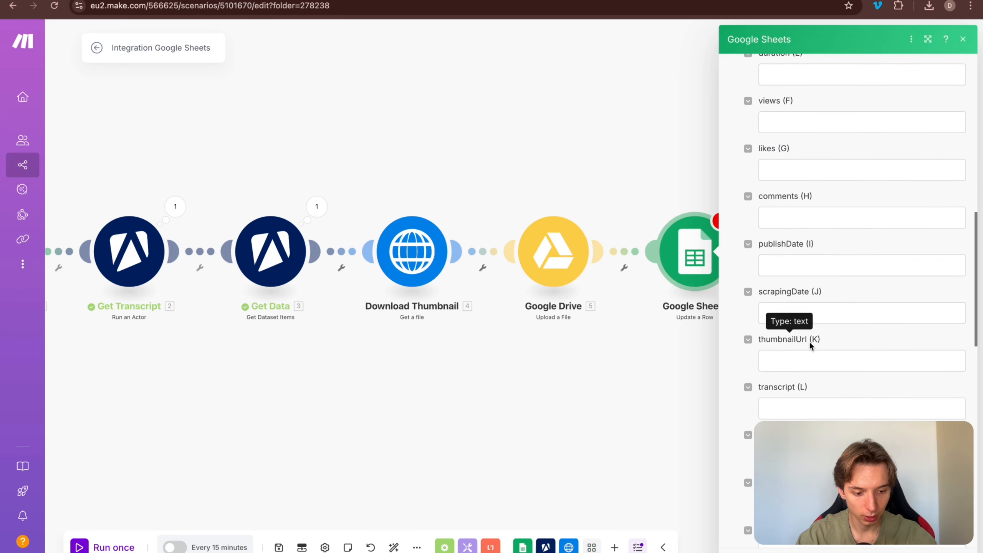
click(813, 360)
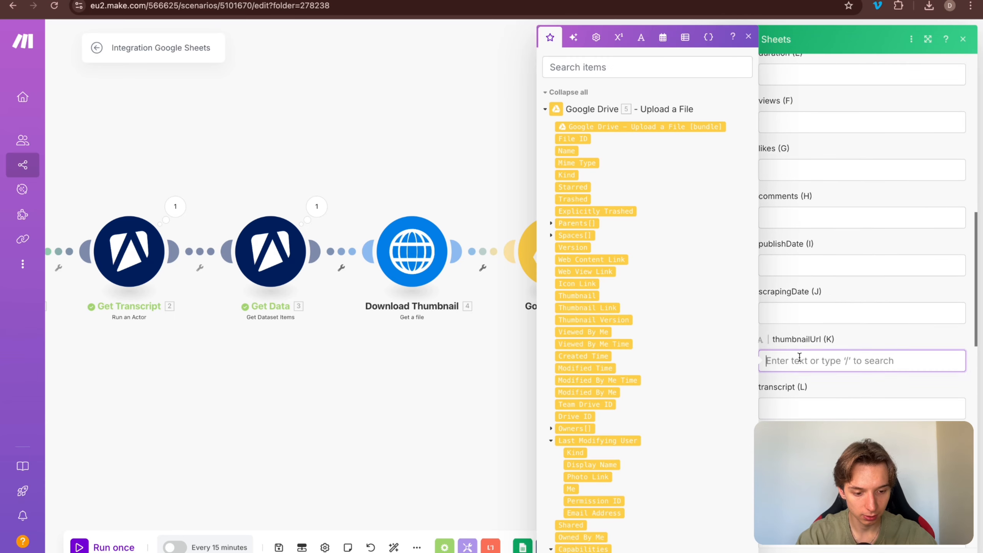
click(546, 109)
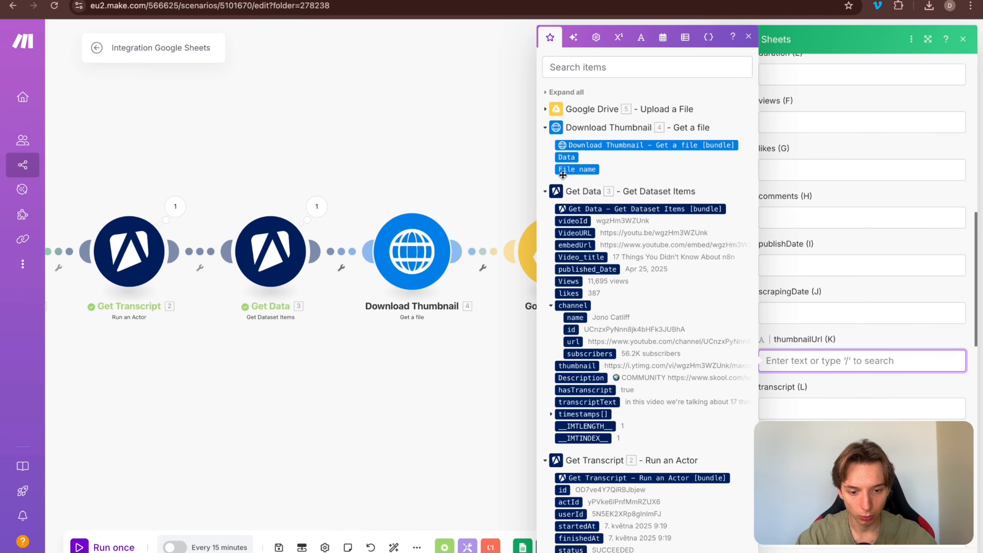
scroll(642, 360, down, 1)
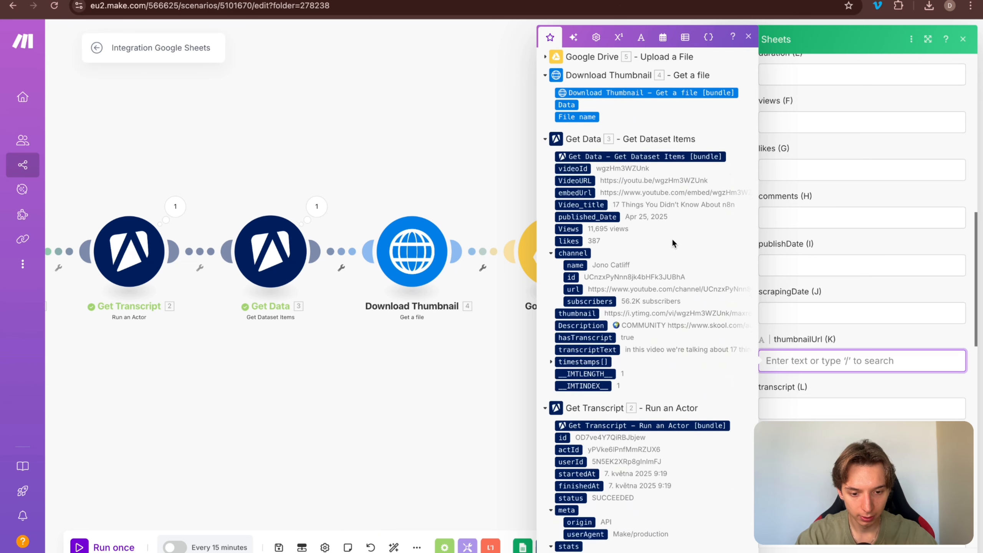
scroll(666, 246, down, 1)
scroll(665, 248, down, 1)
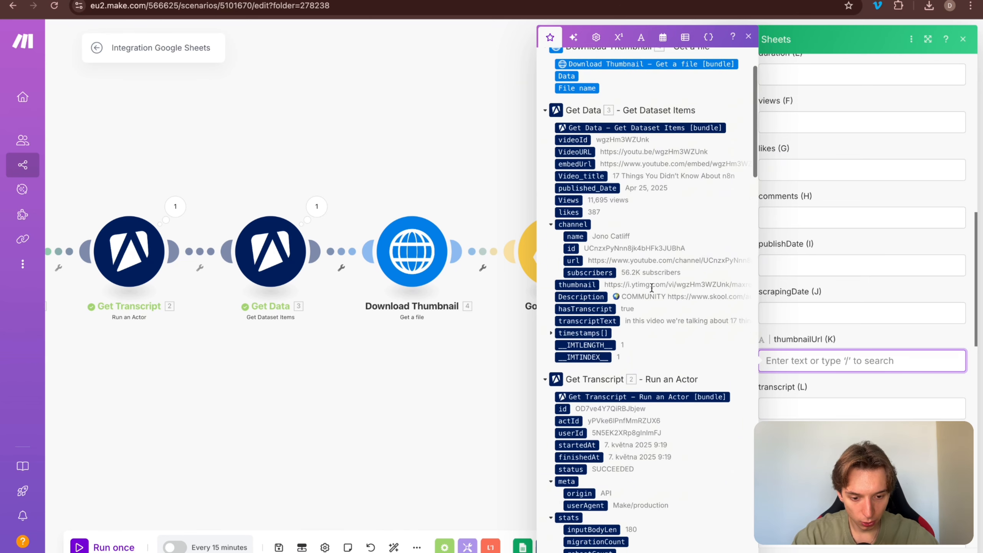
click(582, 285)
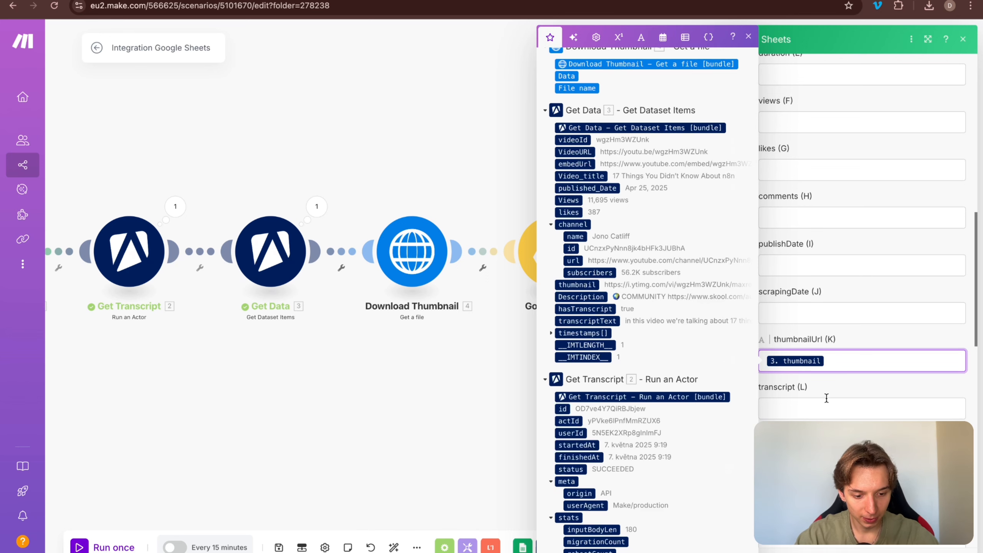
click(817, 408)
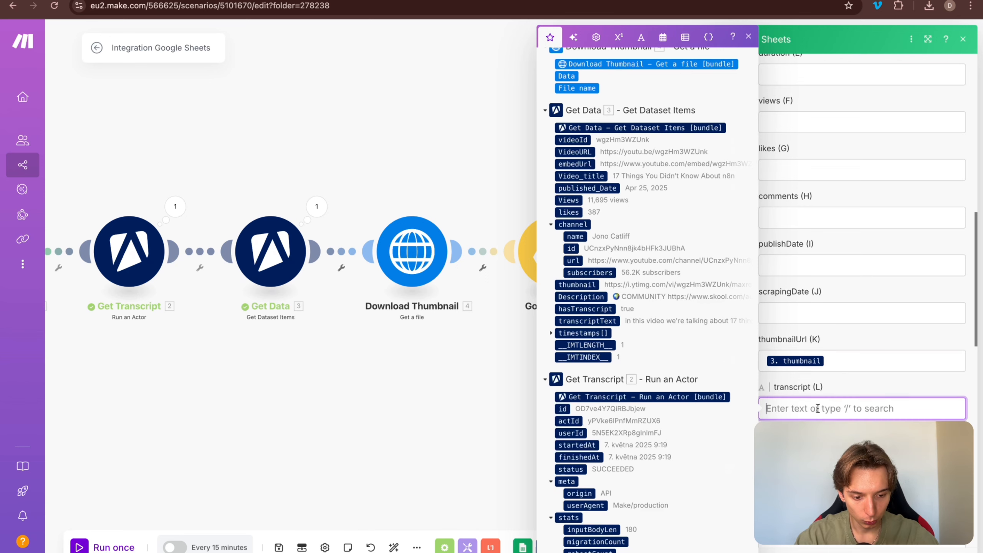
click(617, 321)
Step: Map the Drive upload's Web View Link to thumbnailGoogleDrive (M) and close the settings
scroll(817, 368, down, 1)
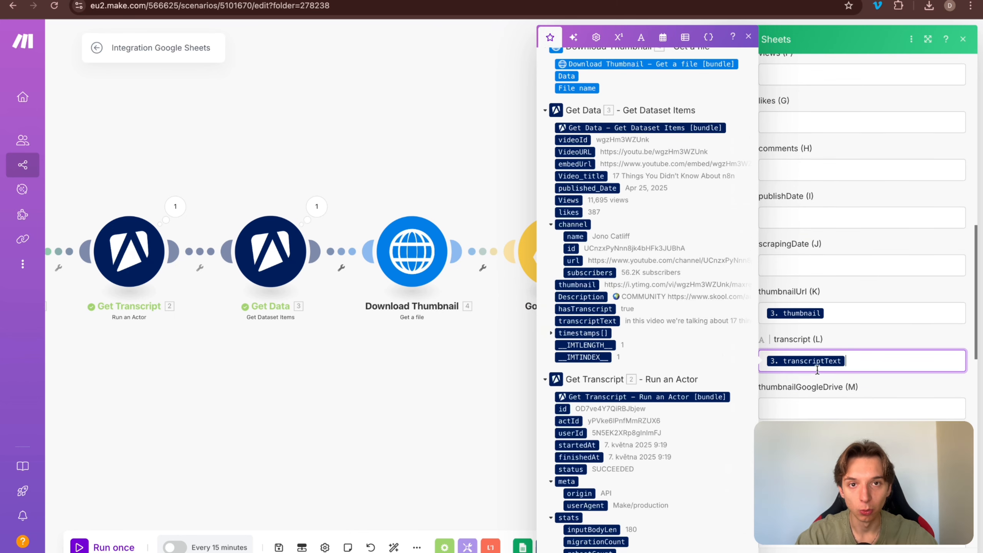
click(806, 409)
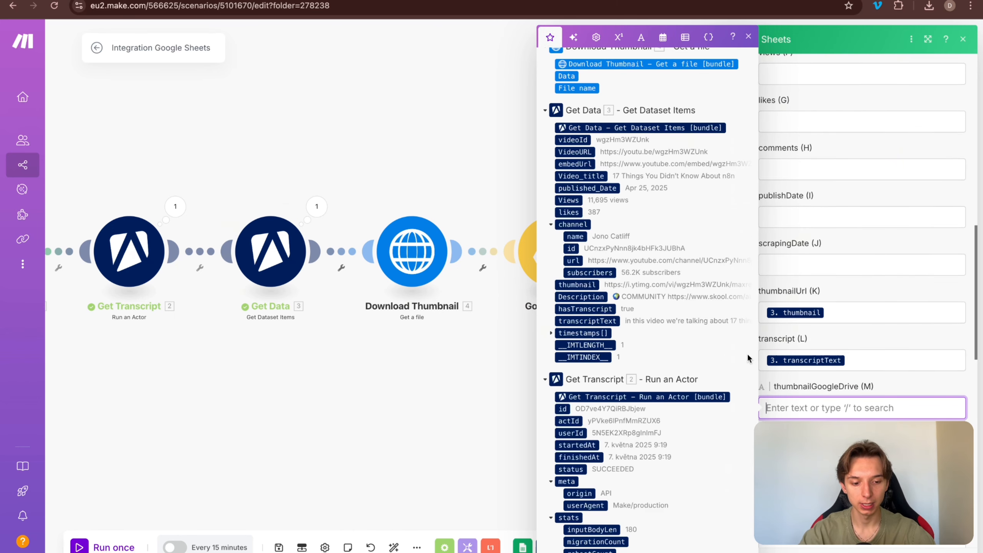
scroll(672, 297, up, 3)
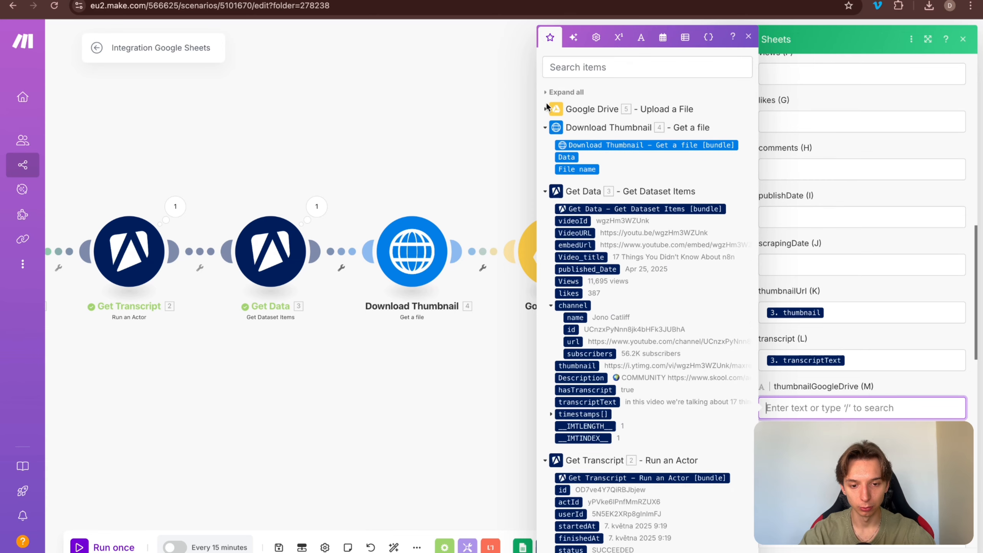
click(545, 109)
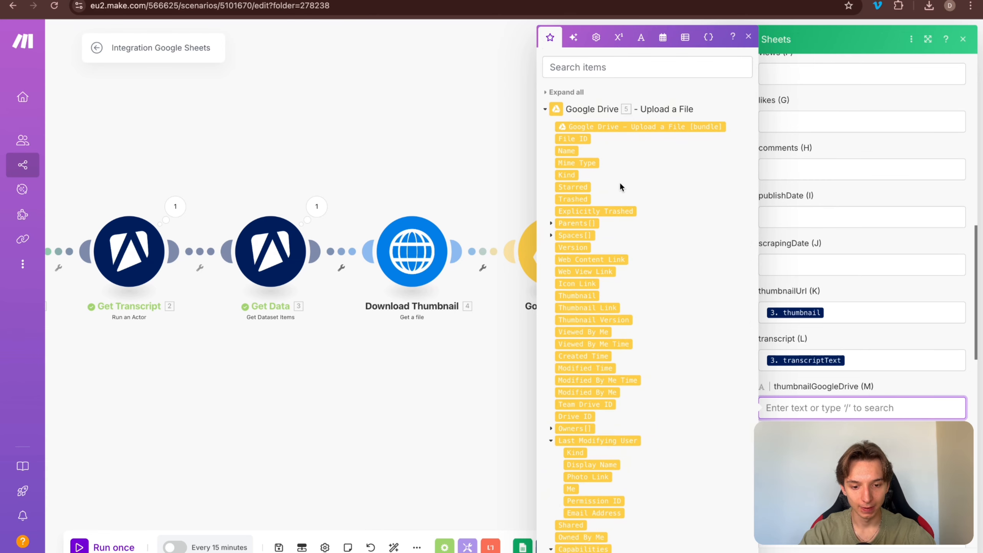
scroll(619, 185, down, 1)
scroll(635, 268, down, 2)
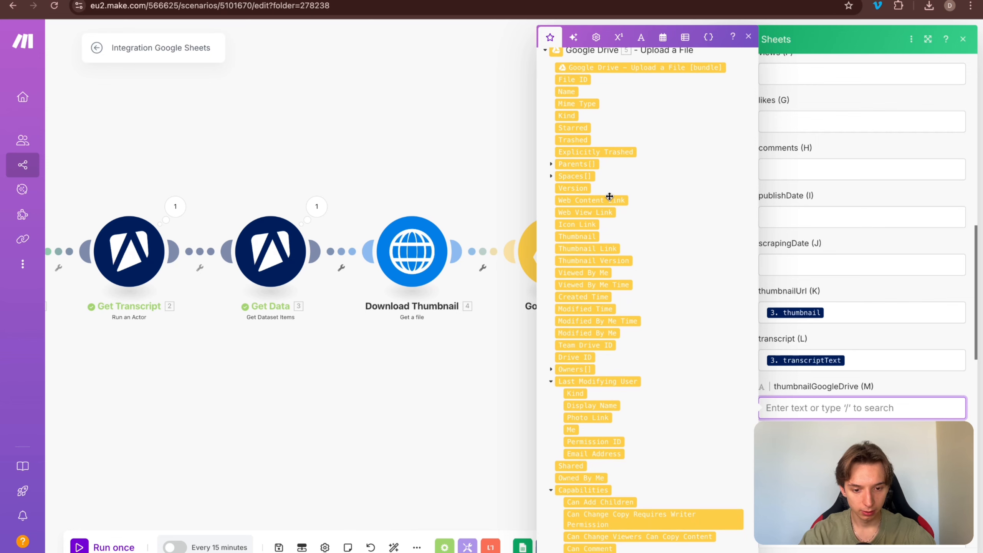
click(611, 215)
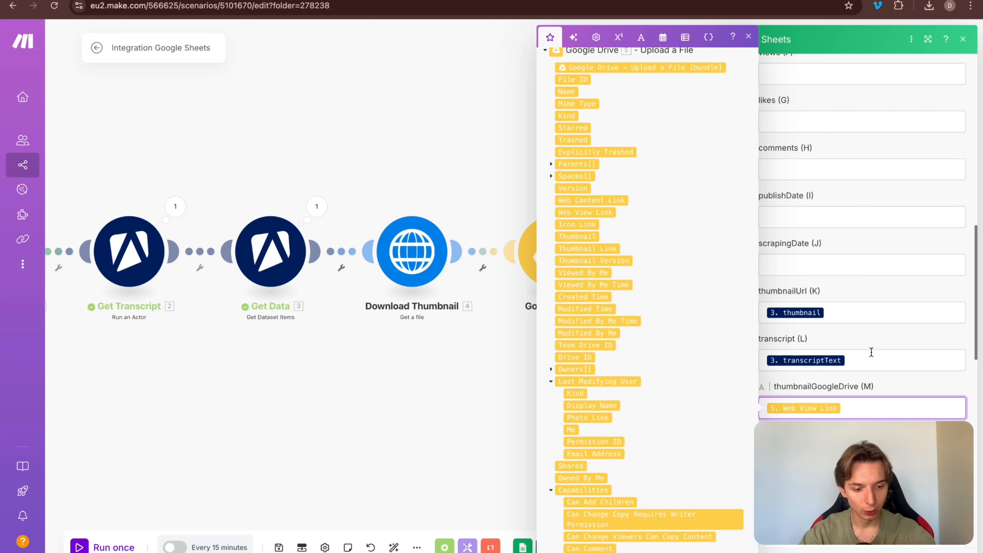
click(857, 337)
scroll(858, 337, down, 4)
scroll(858, 337, down, 1)
click(389, 448)
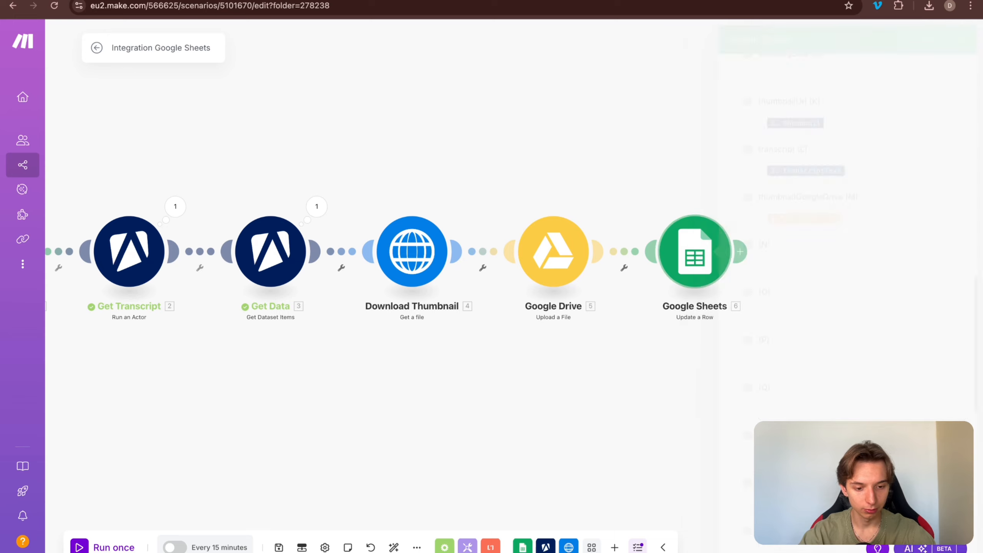
click(774, 251)
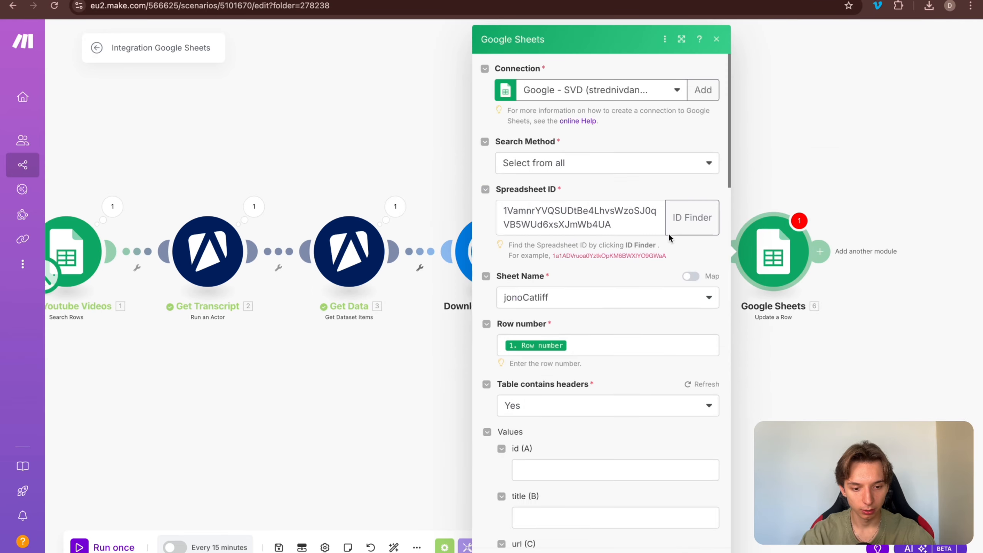
Step: Close the row update settings and save the six-module scenario
key(Escape)
drag(708, 375, 882, 375)
key(super+s)
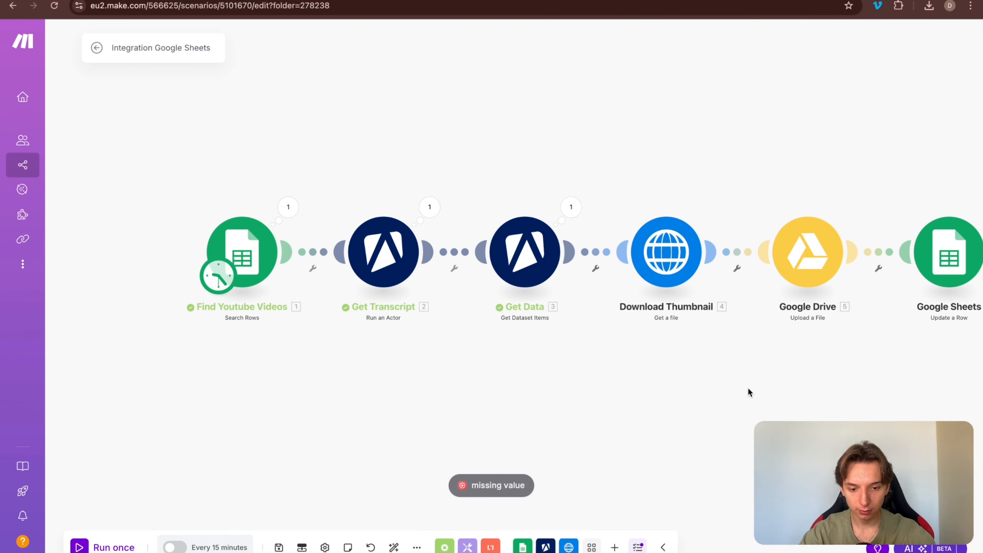
drag(748, 387, 617, 374)
scroll(616, 376, down, 4)
scroll(491, 336, up, 5)
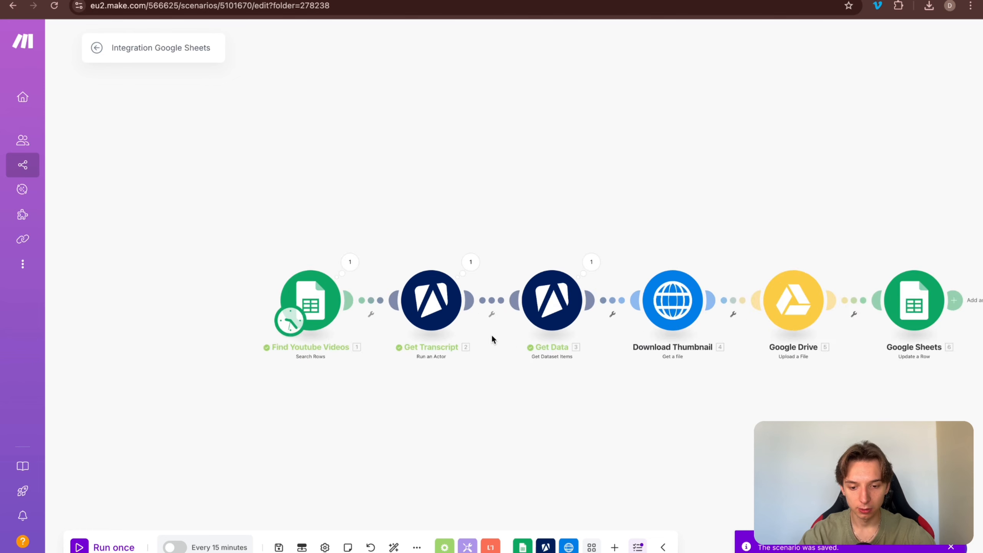
drag(744, 439, 692, 441)
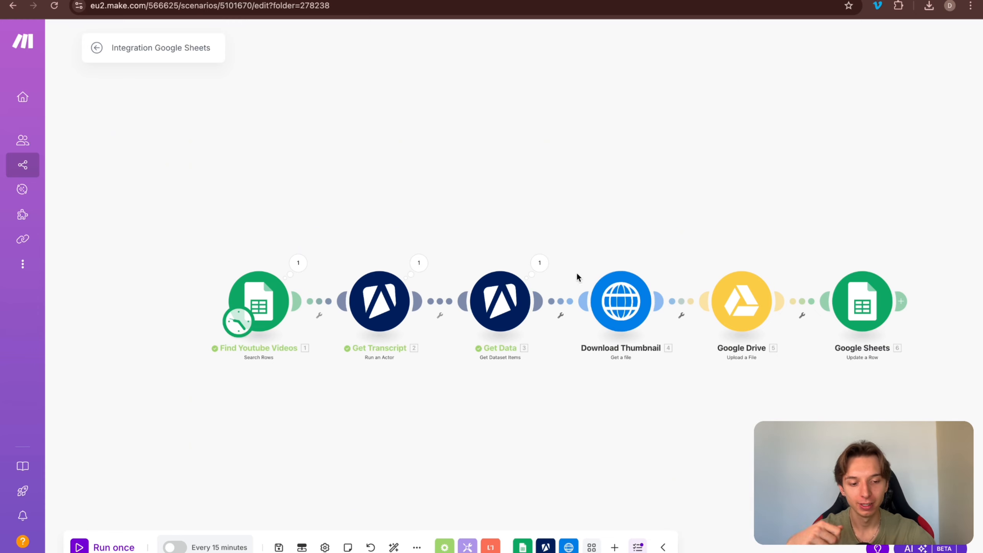
drag(561, 248, 584, 247)
drag(464, 226, 461, 237)
Step: Run the scenario once, then bring up the Creators to Copy - Videos sheet
key(super+Return)
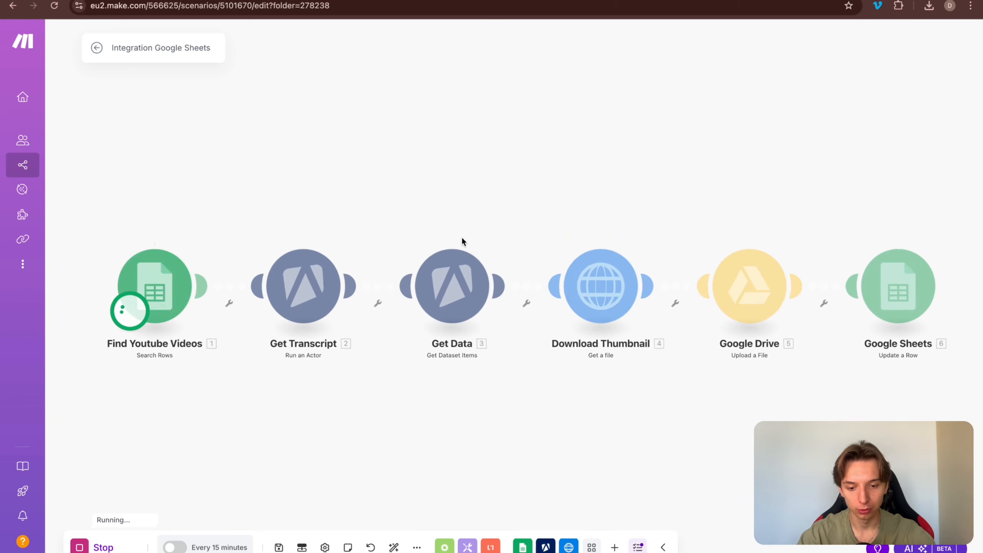
drag(405, 202, 449, 240)
scroll(437, 205, down, 5)
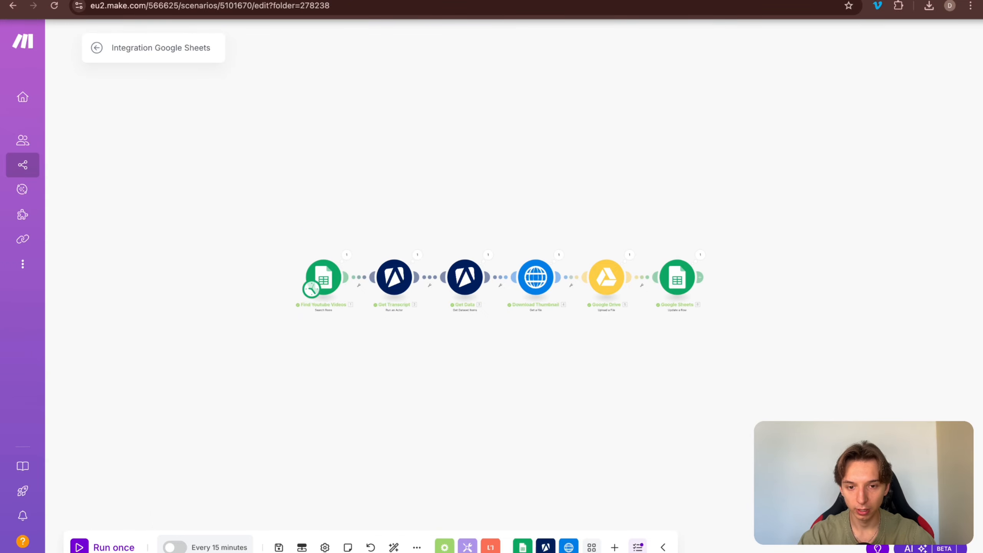
click(515, 0)
Step: Open cell L2 and select and copy the entire video transcript
scroll(784, 225, right, 5)
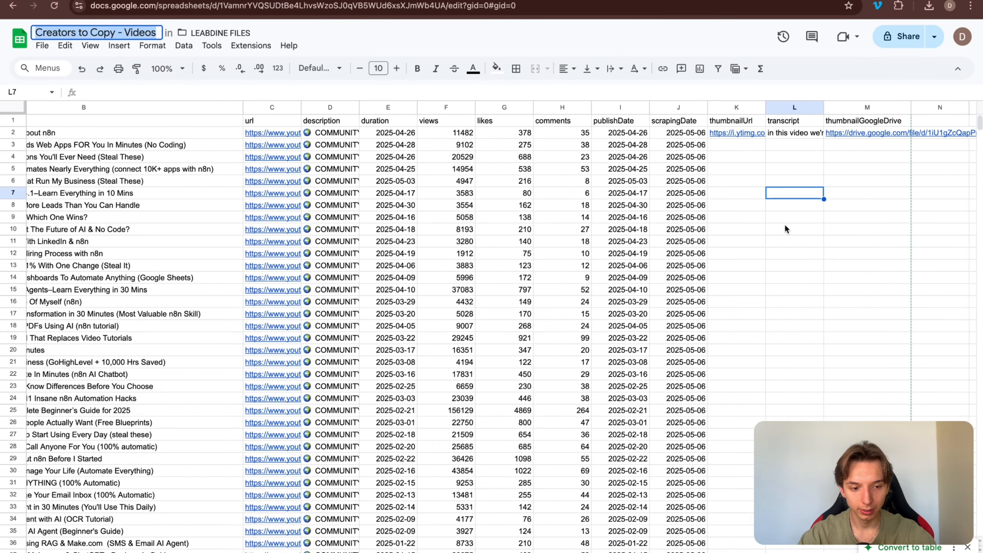
click(737, 132)
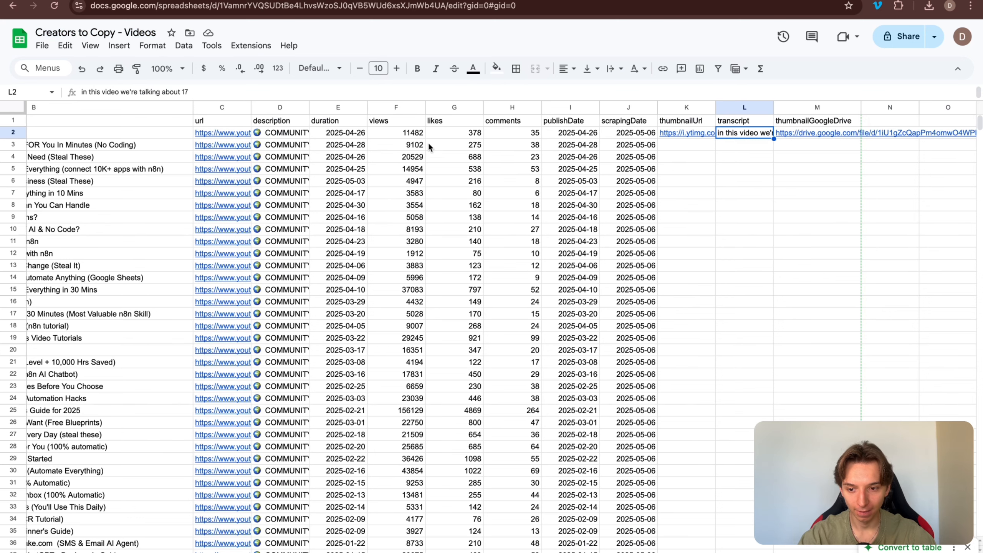
click(264, 90)
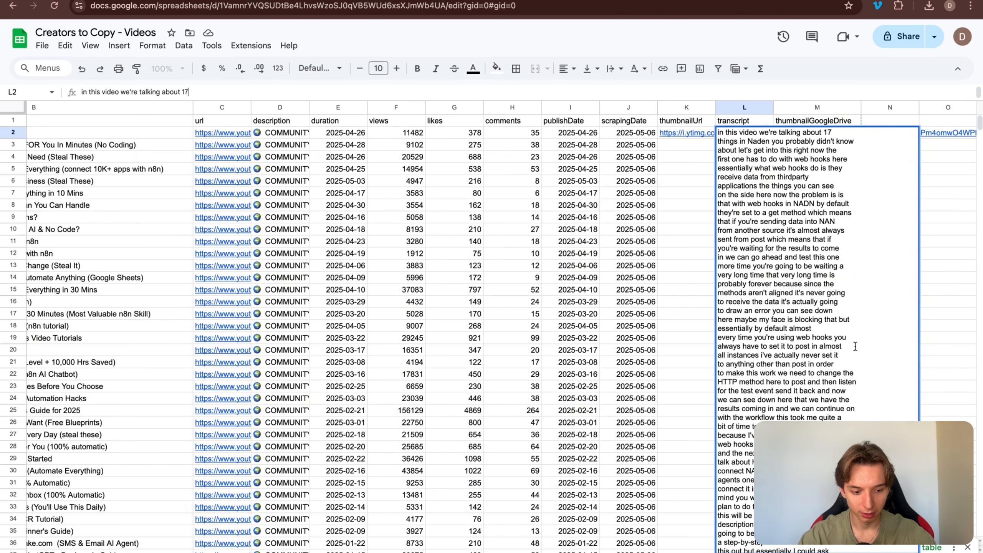
mouse_move(816, 480)
mouse_down()
mouse_move(823, 542)
mouse_move(834, 550)
mouse_move(824, 497)
mouse_up()
key(ctrl+a)
Step: Search the web for 'wordcount' in a new tab and open WordCounter
key(ctrl+t)
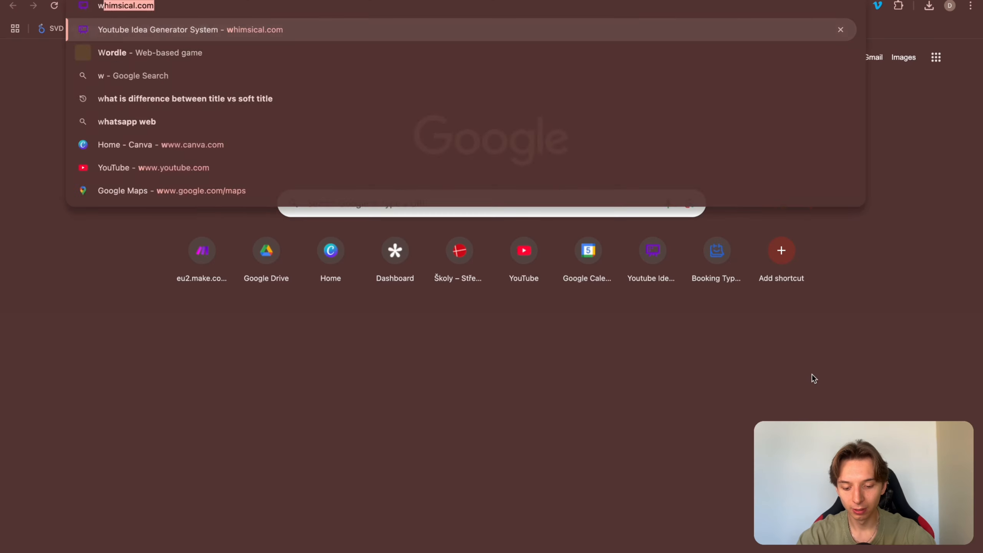
text(word)
key(Return)
click(243, 47)
text(count)
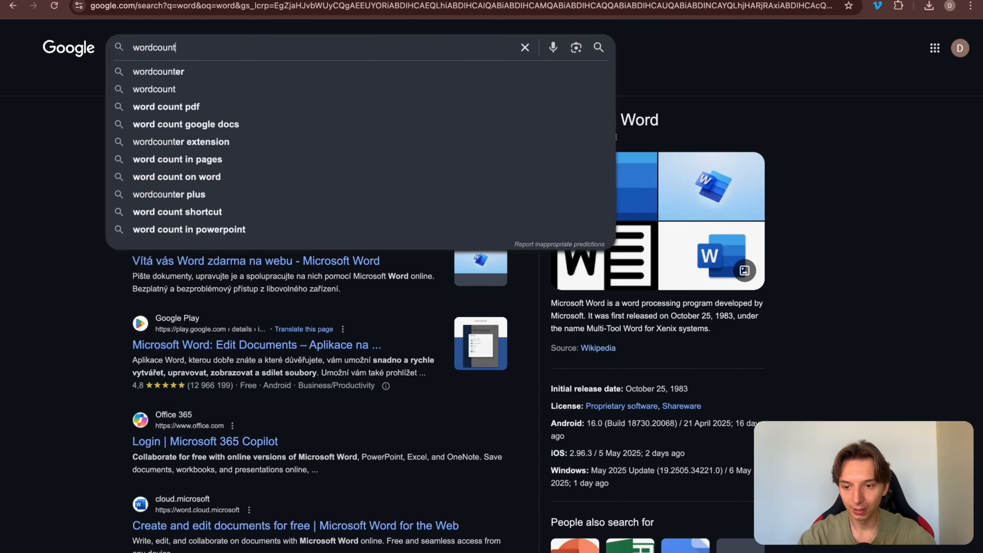
key(Return)
click(216, 145)
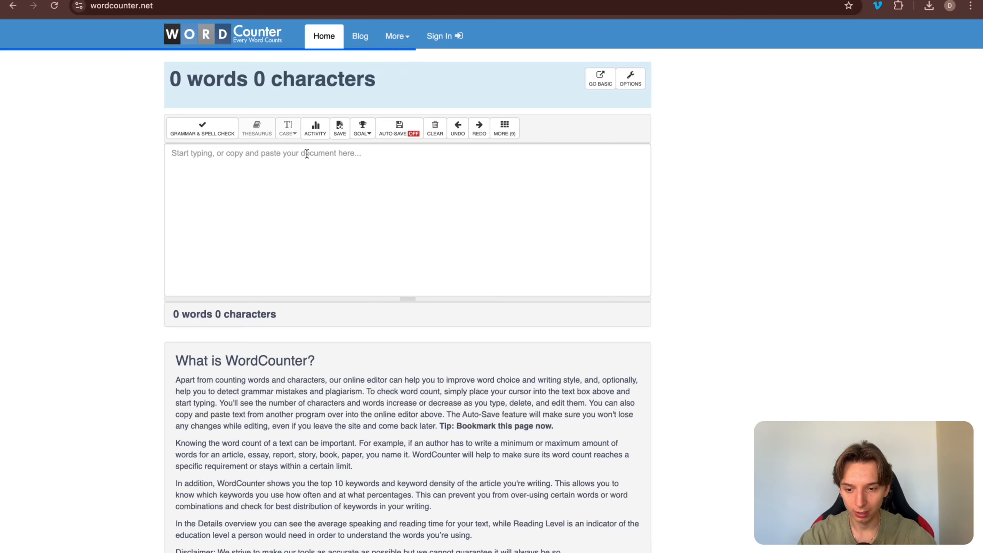
Step: Paste the transcript into WordCounter, showing 5,489 words and 27,027 characters
click(282, 199)
key(ctrl+v)
scroll(316, 195, up, 20)
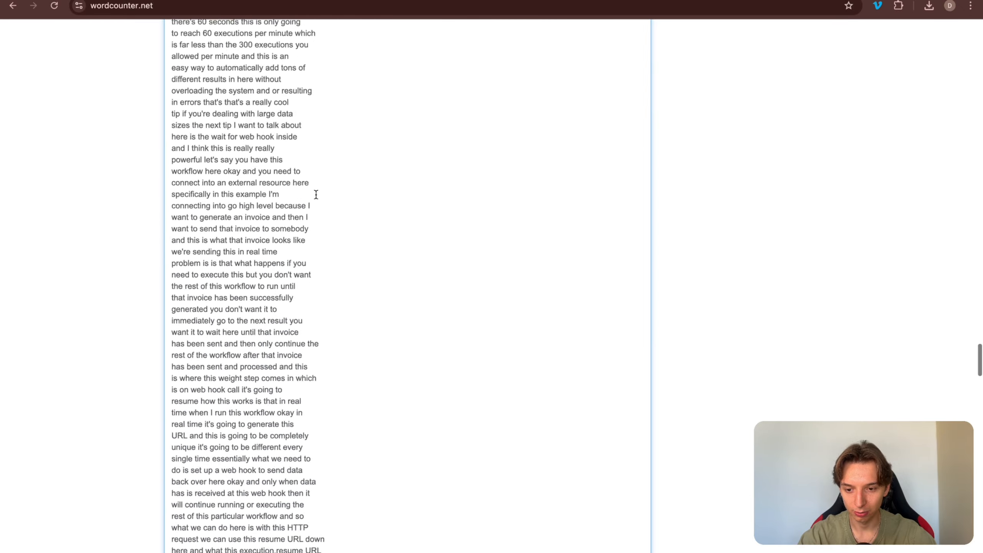
scroll(316, 194, up, 10)
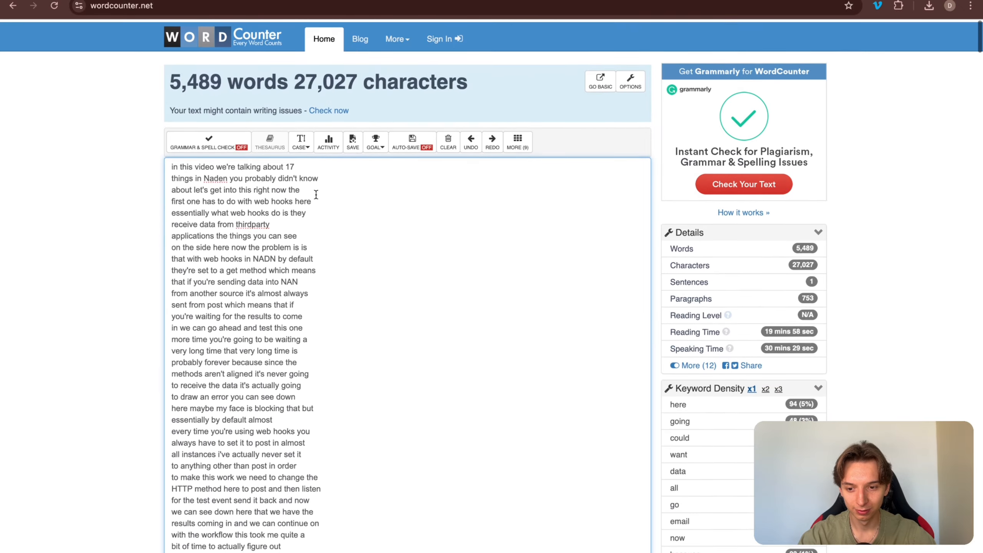
triple_click(217, 85)
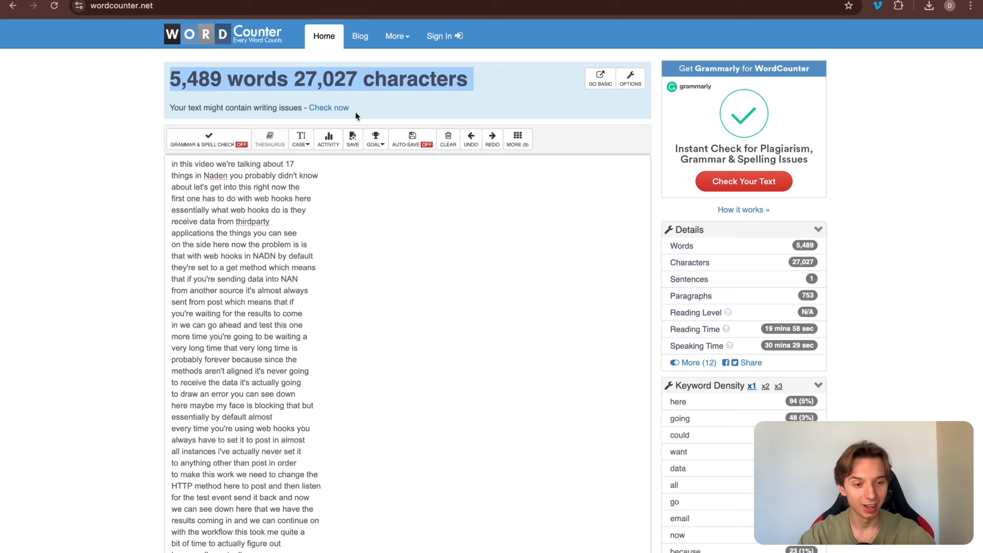
Step: Back in the spreadsheet, check the Drive link stored in cell M2
key(super+w)
click(963, 222)
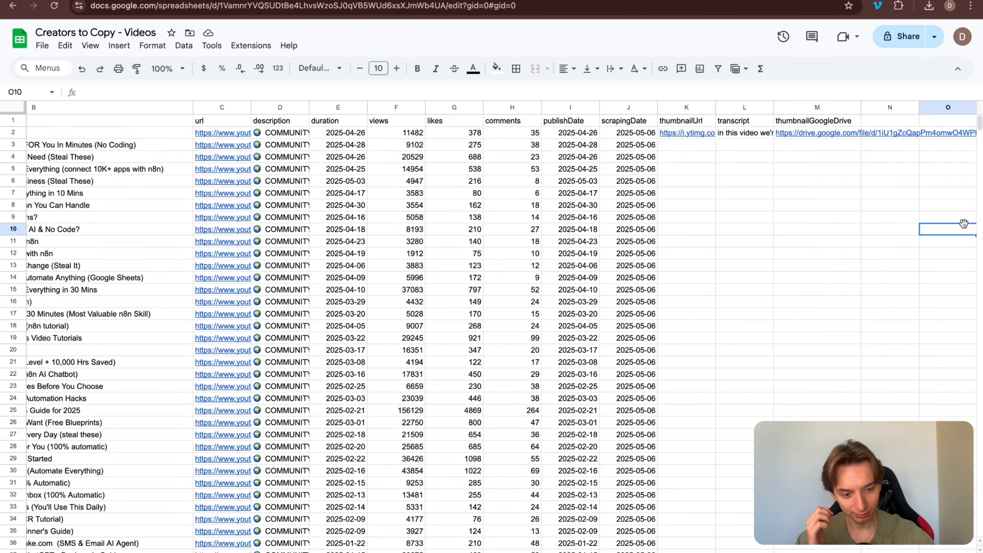
click(816, 134)
click(890, 231)
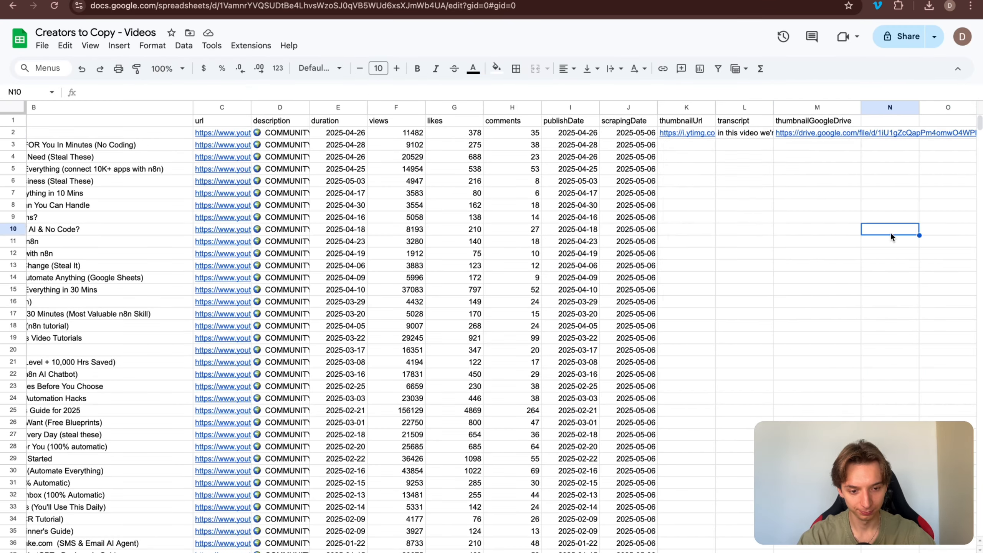
click(829, 131)
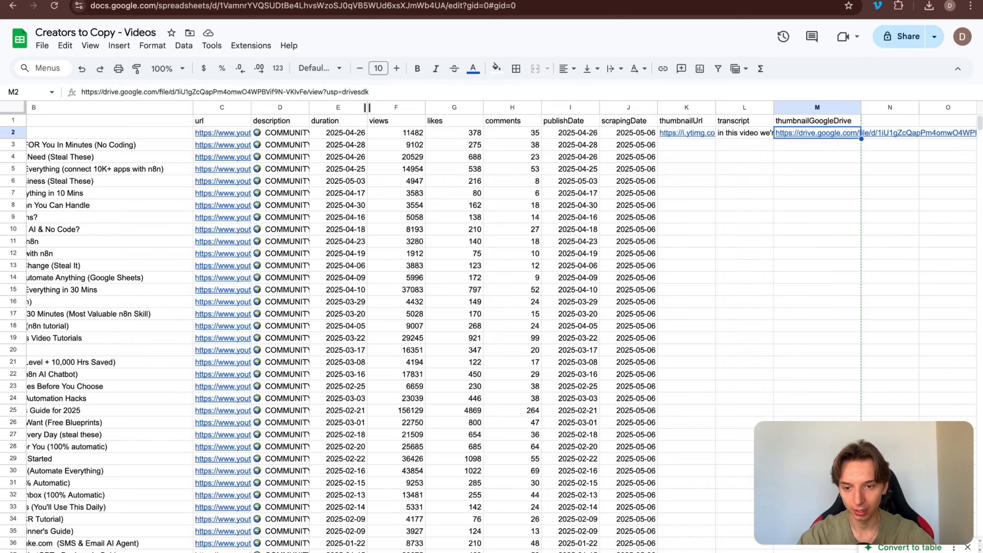
Step: Open the uploaded thumbnail file wgzHm3WZUnk in the Google Drive folder
key(ctrl+Tab)
click(311, 197)
double_click(276, 159)
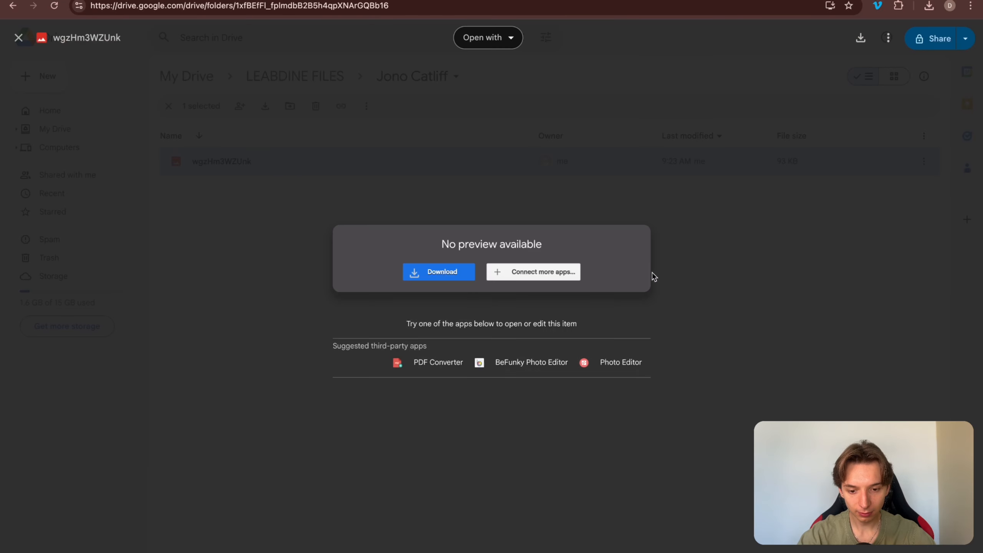
key(Escape)
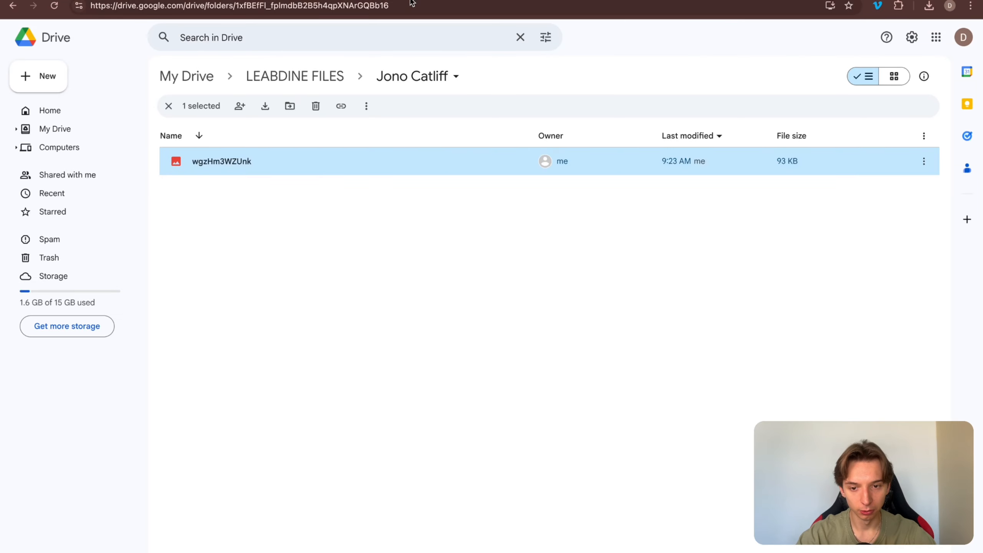
Step: Open the thumbnail image in Drive from cell M2's link preview in the sheet
key(ctrl+shift+Tab)
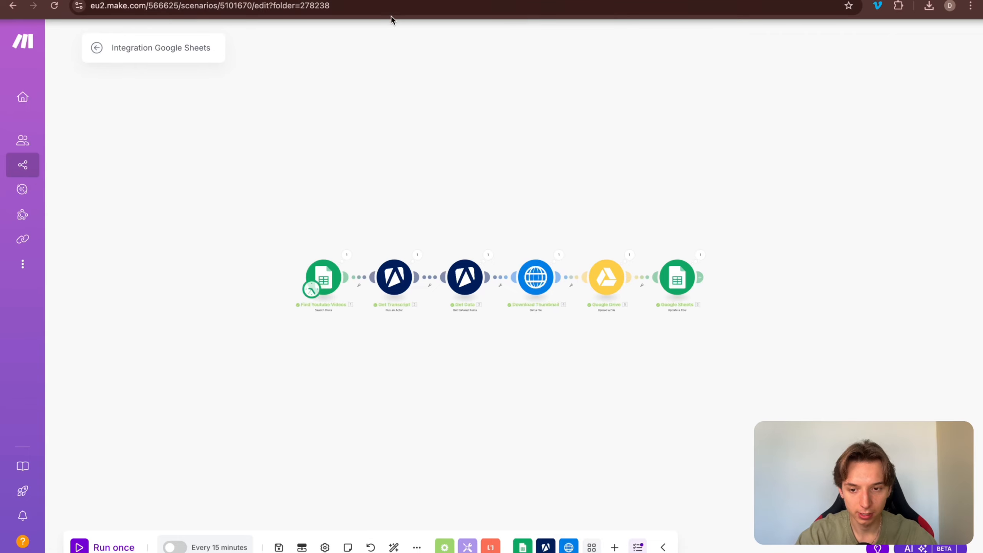
key(ctrl+shift+Tab)
click(828, 171)
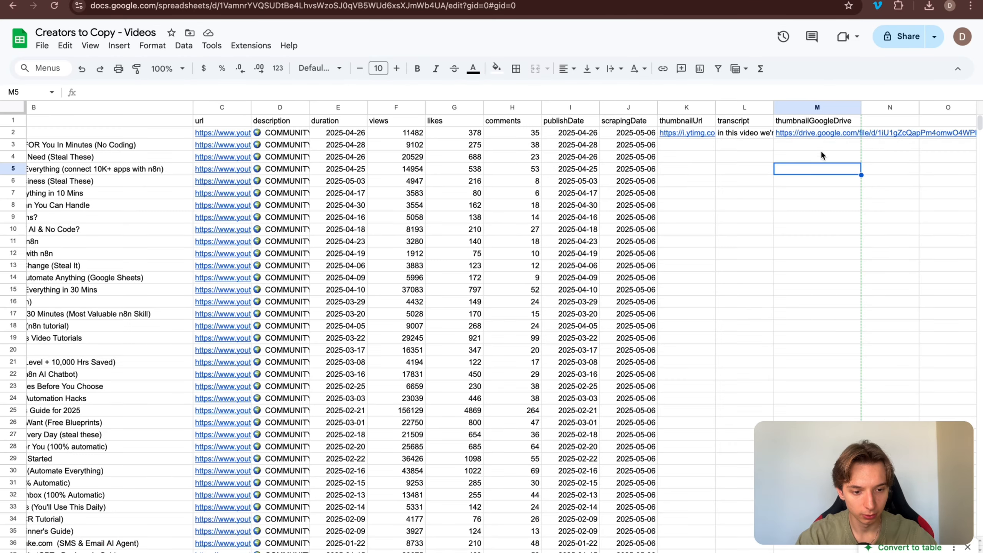
click(821, 125)
click(828, 136)
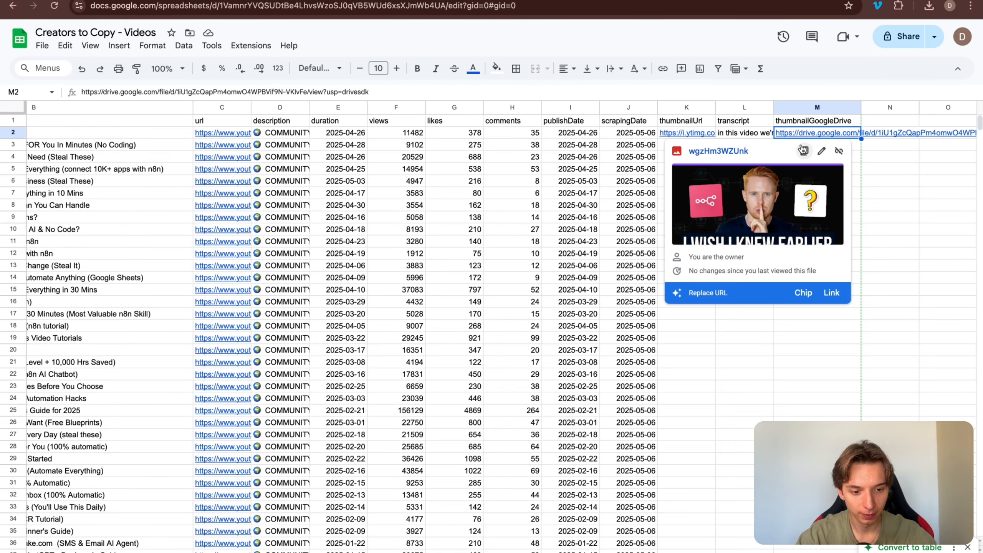
click(737, 214)
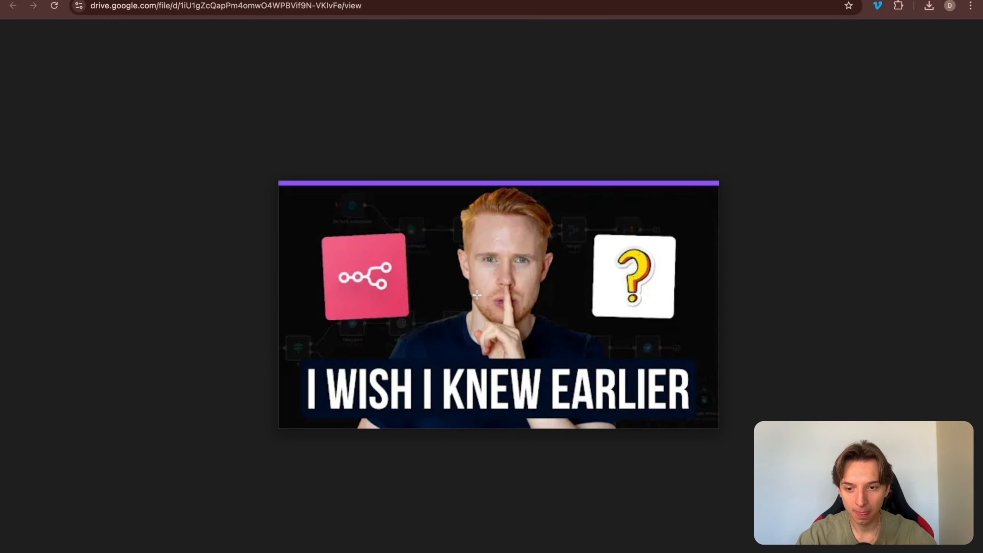
Step: Zoom in and out on the uploaded thumbnail image, then return to the spreadsheet
scroll(476, 295, up, 5)
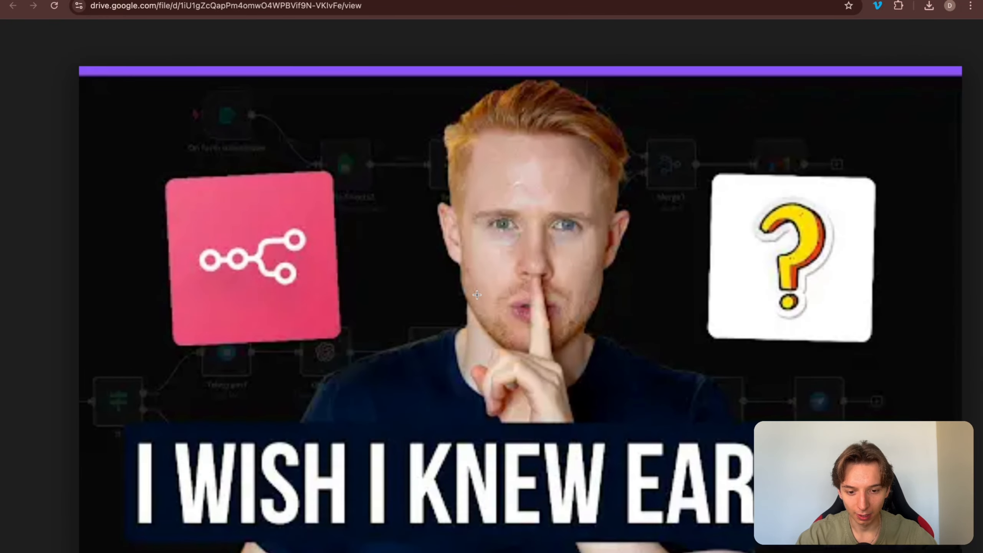
scroll(476, 294, down, 10)
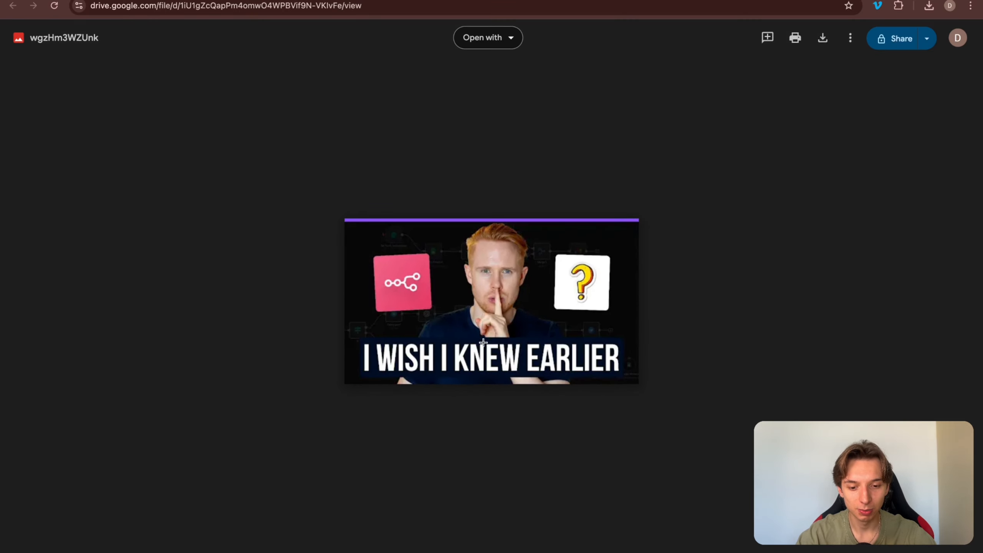
click(542, 0)
Step: Go from the Apify transcript page through the Drive tab back to the Make scenario
click(495, 1)
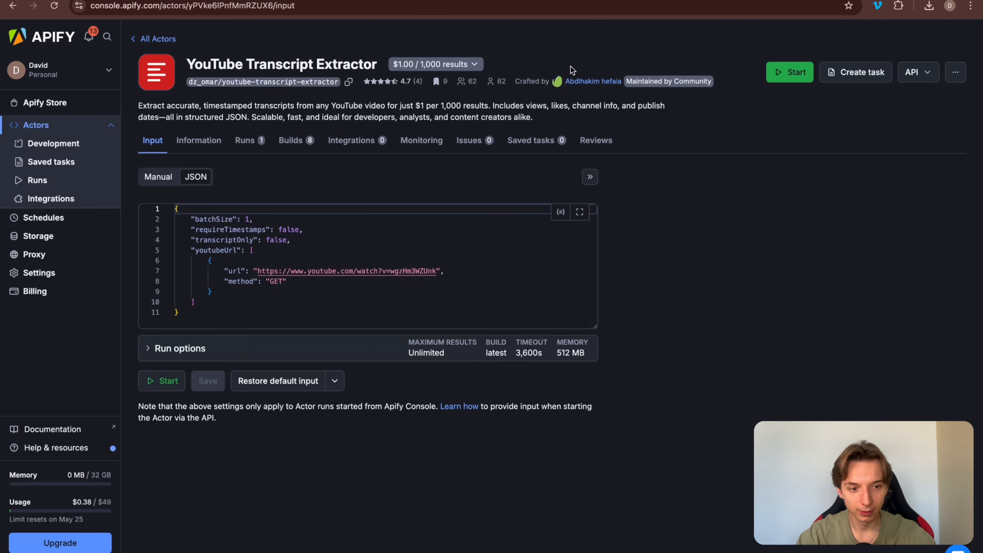
key(ctrl+Left)
key(ctrl+Left)
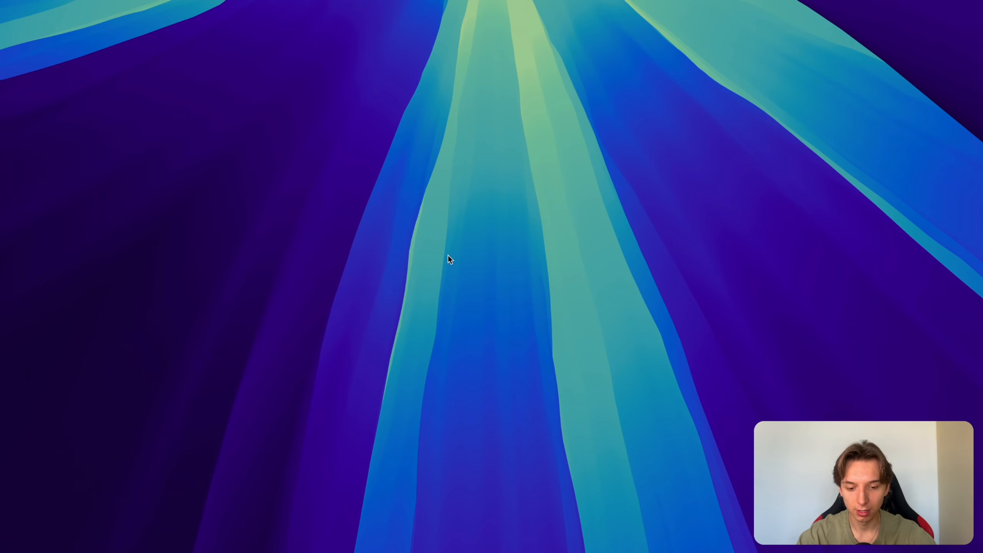
key(ctrl+Right)
key(ctrl+Right)
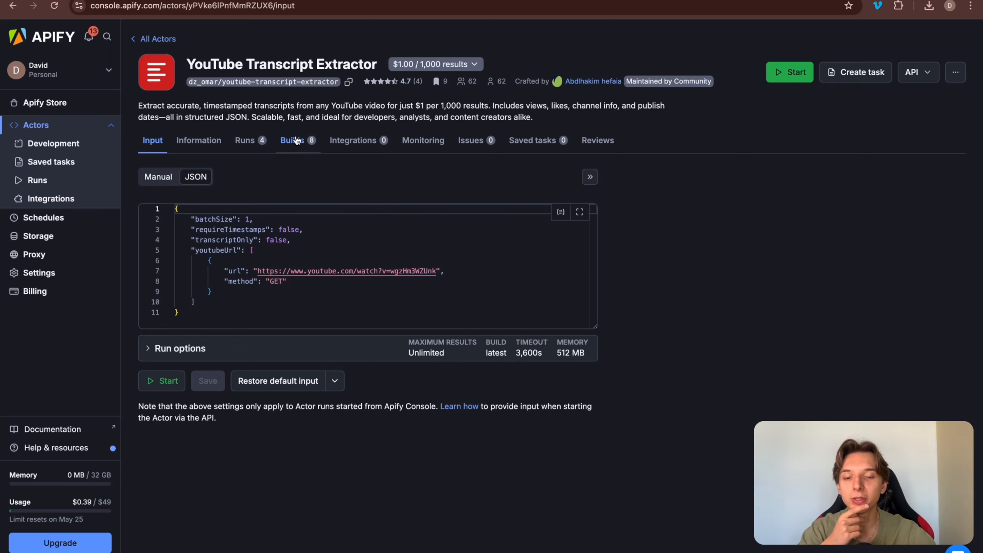
key(ctrl+Tab)
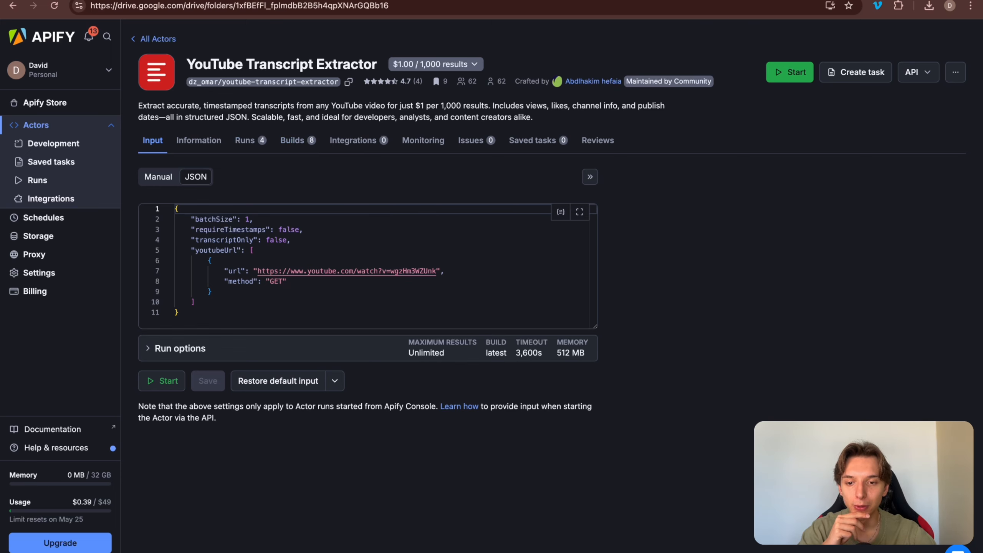
key(ctrl+Tab)
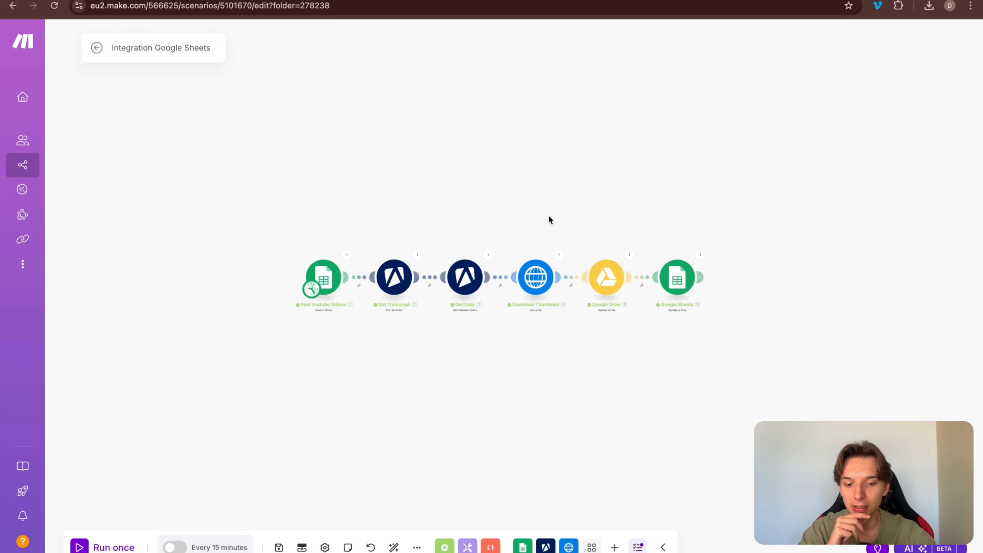
Step: Save the six-module Integration Google Sheets scenario, re-saving with Ctrl+S to confirm
click(280, 545)
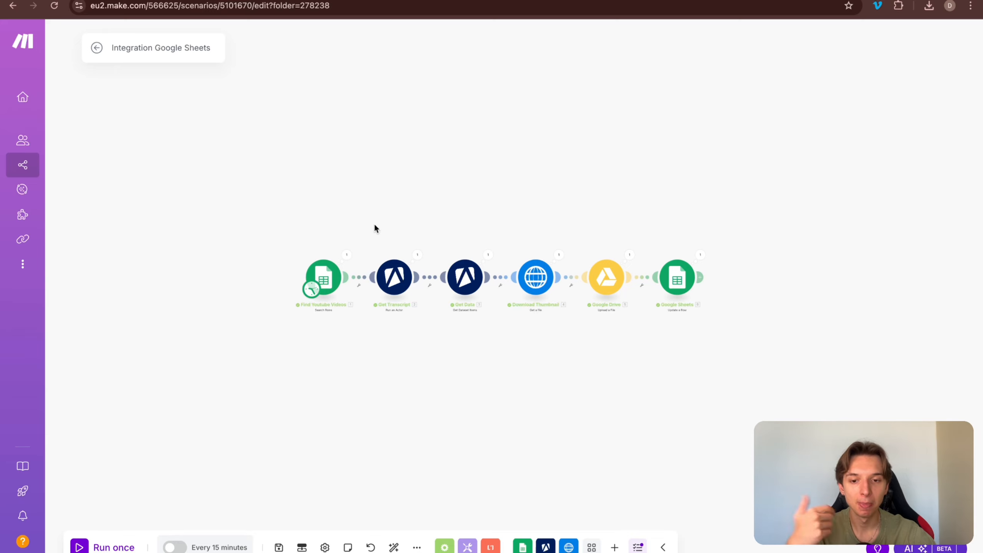
drag(233, 202, 596, 325)
key(ctrl+s)
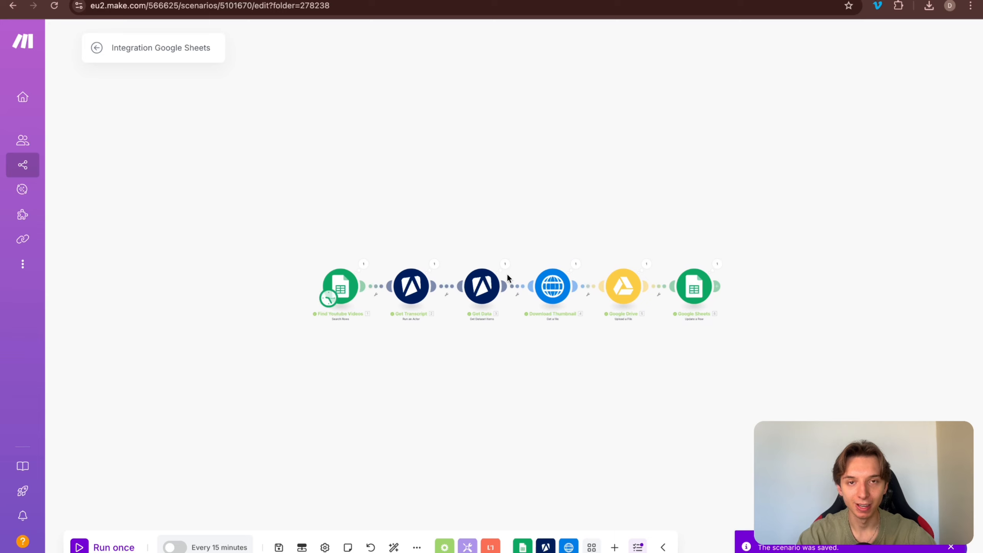